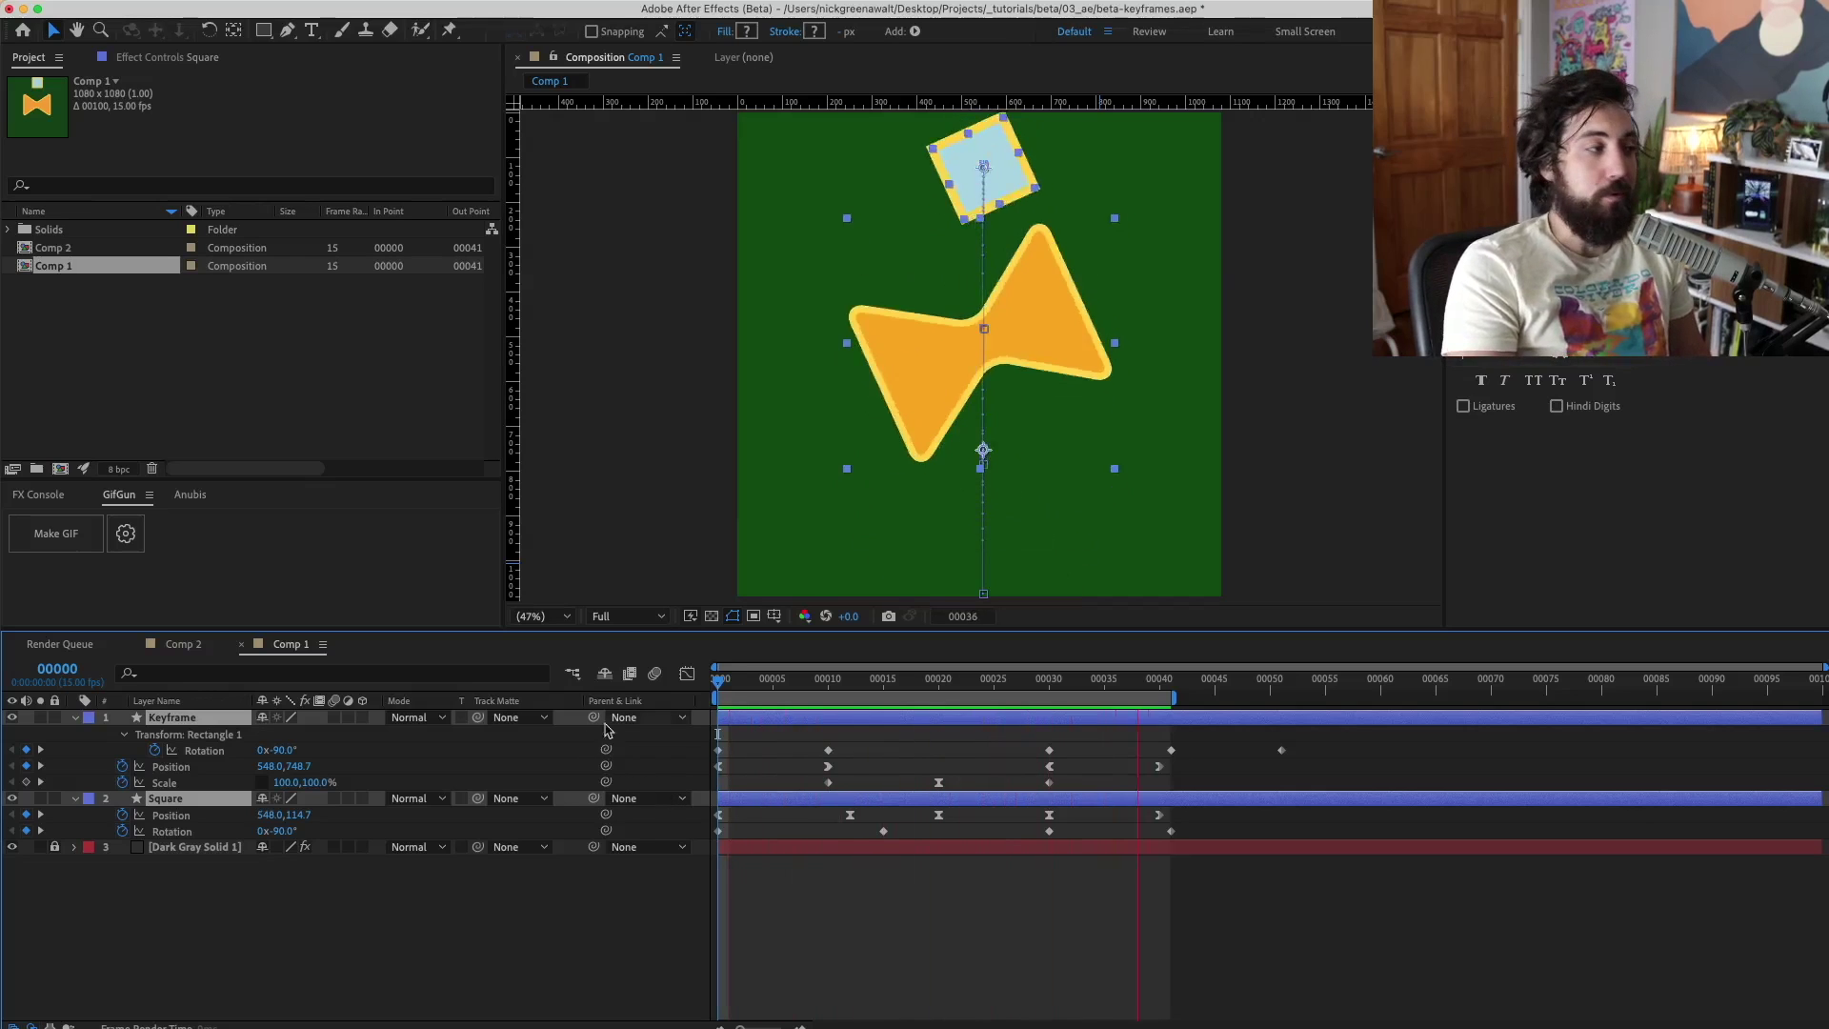
# Step: Stop the preview and give every keyframe on both layers a Yellow label
pyautogui.press('space')
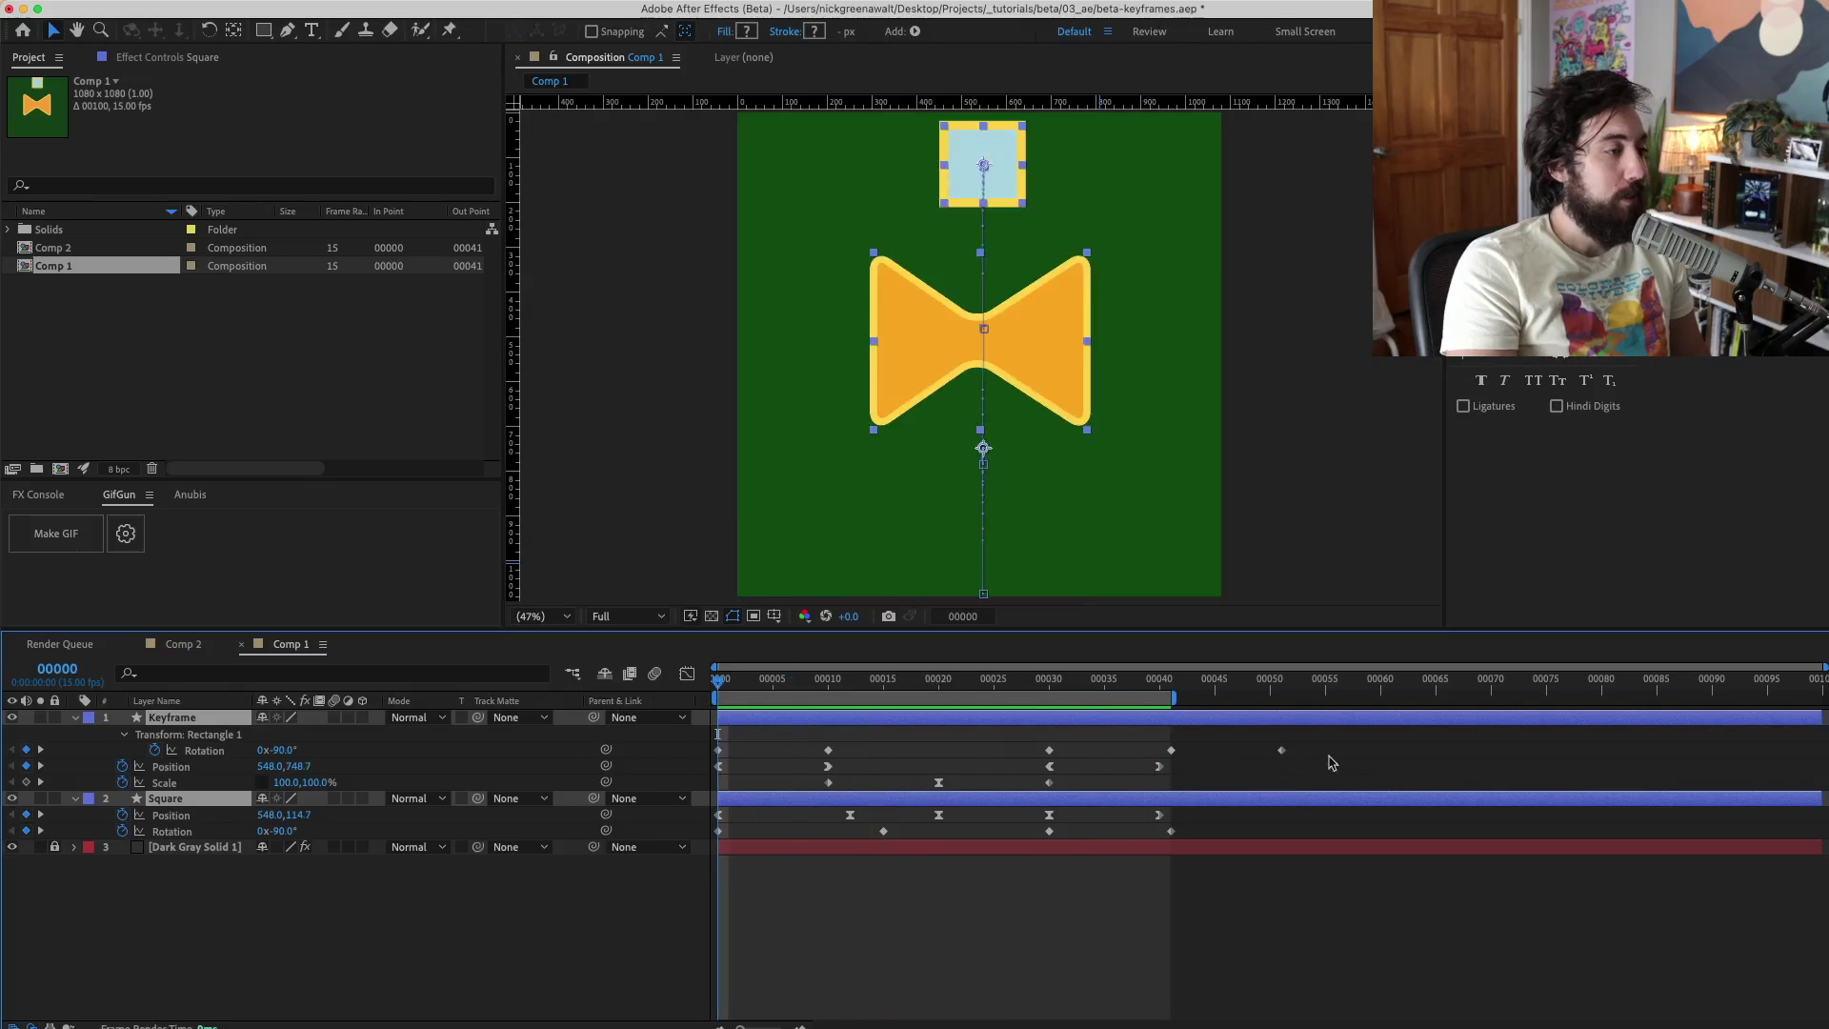
pyautogui.moveTo(1333, 739); pyautogui.dragTo(698, 830)
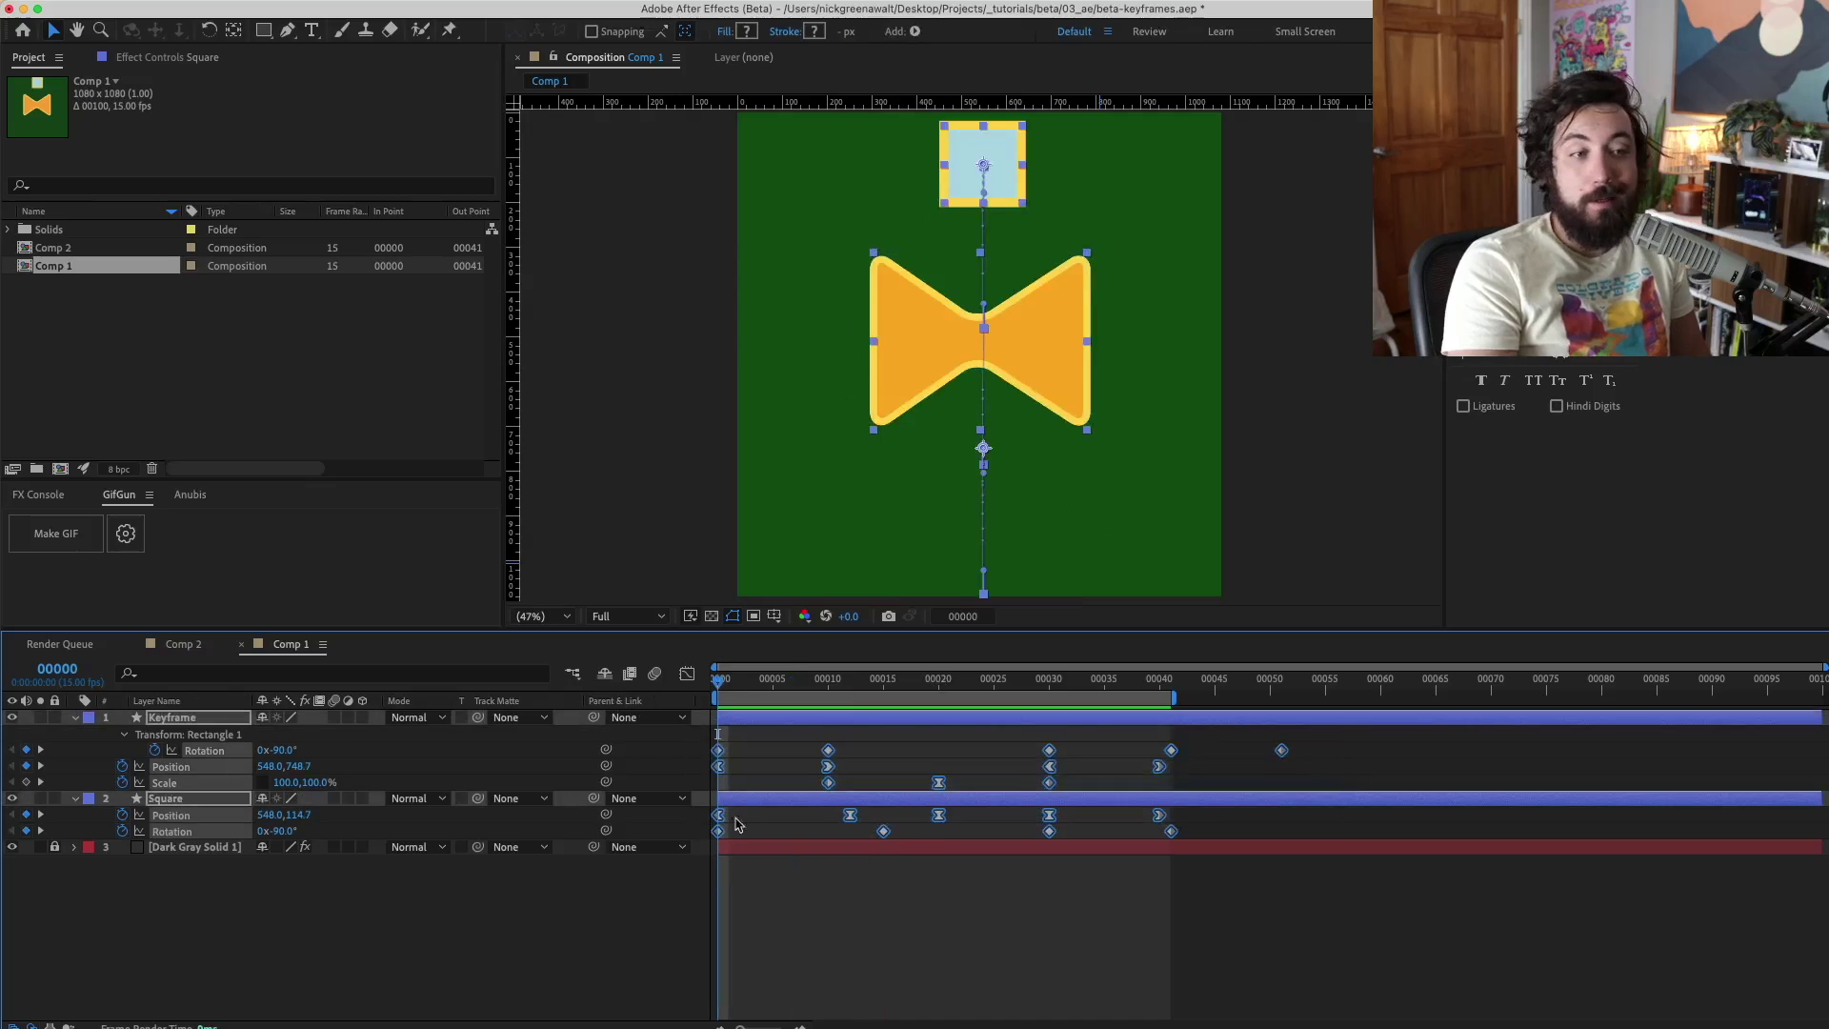
pyautogui.rightClick(1282, 751)
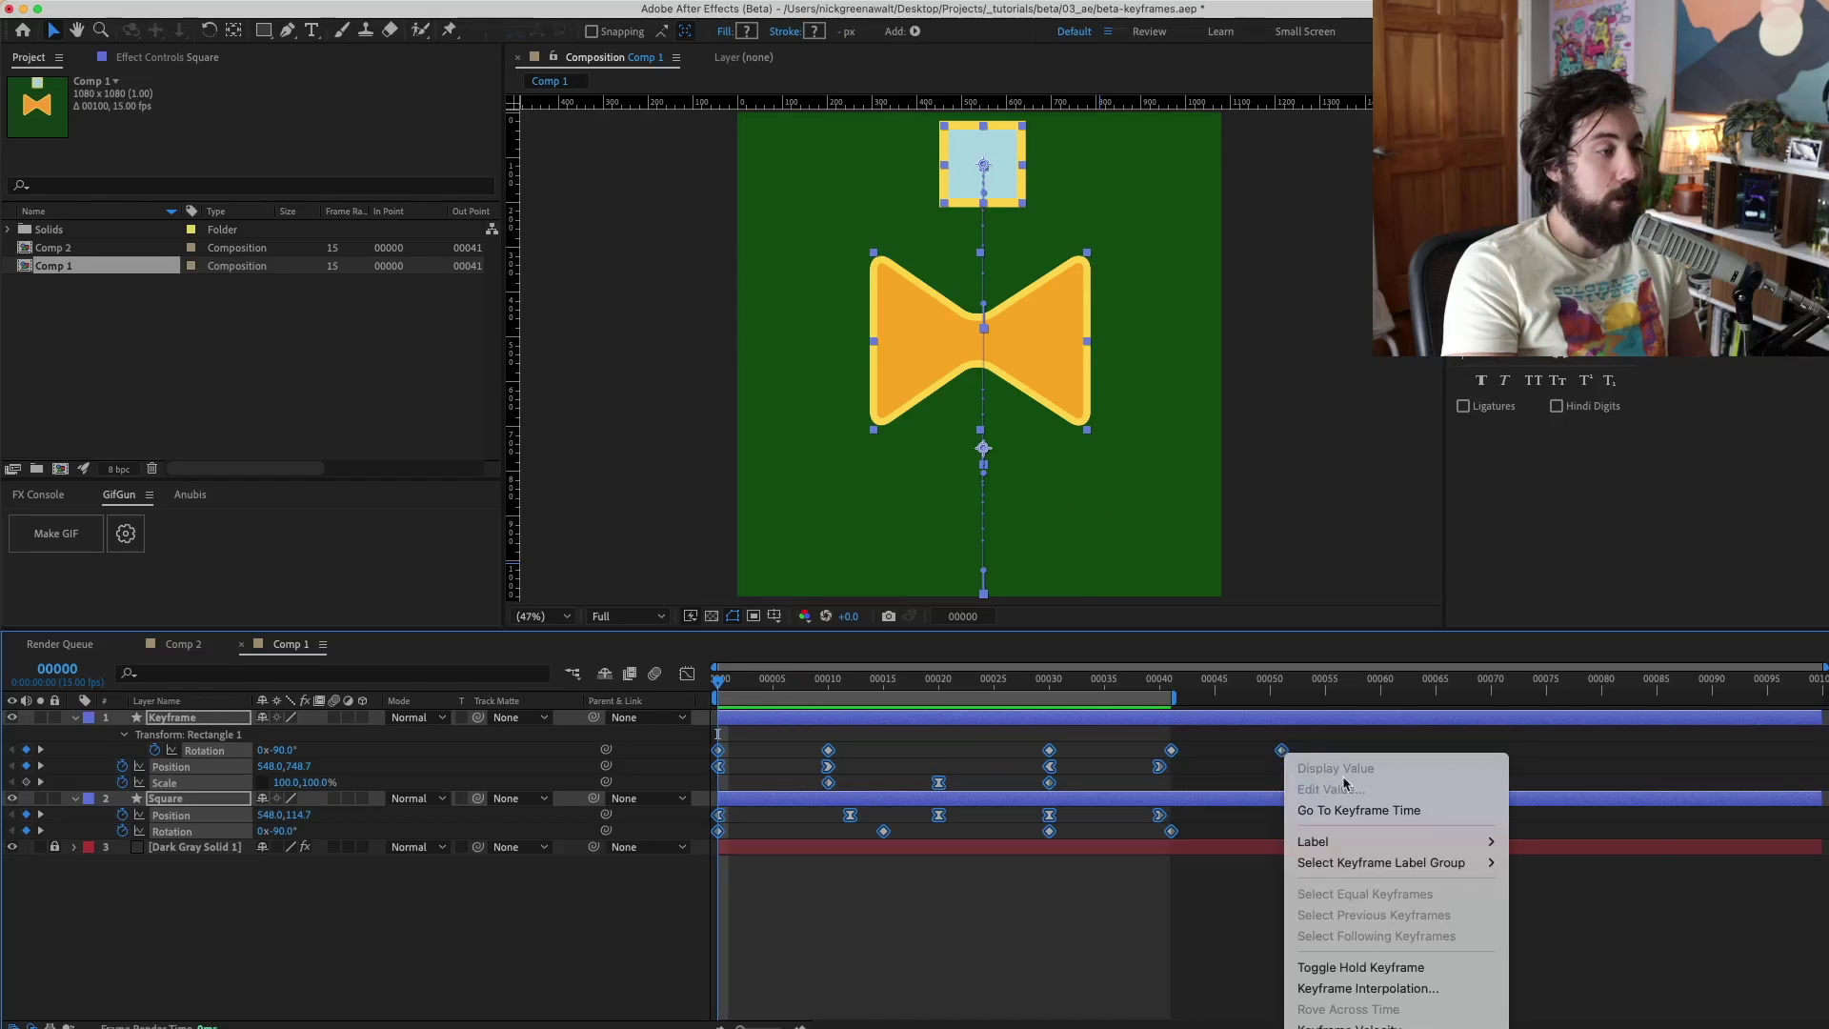
pyautogui.moveTo(1320, 842)
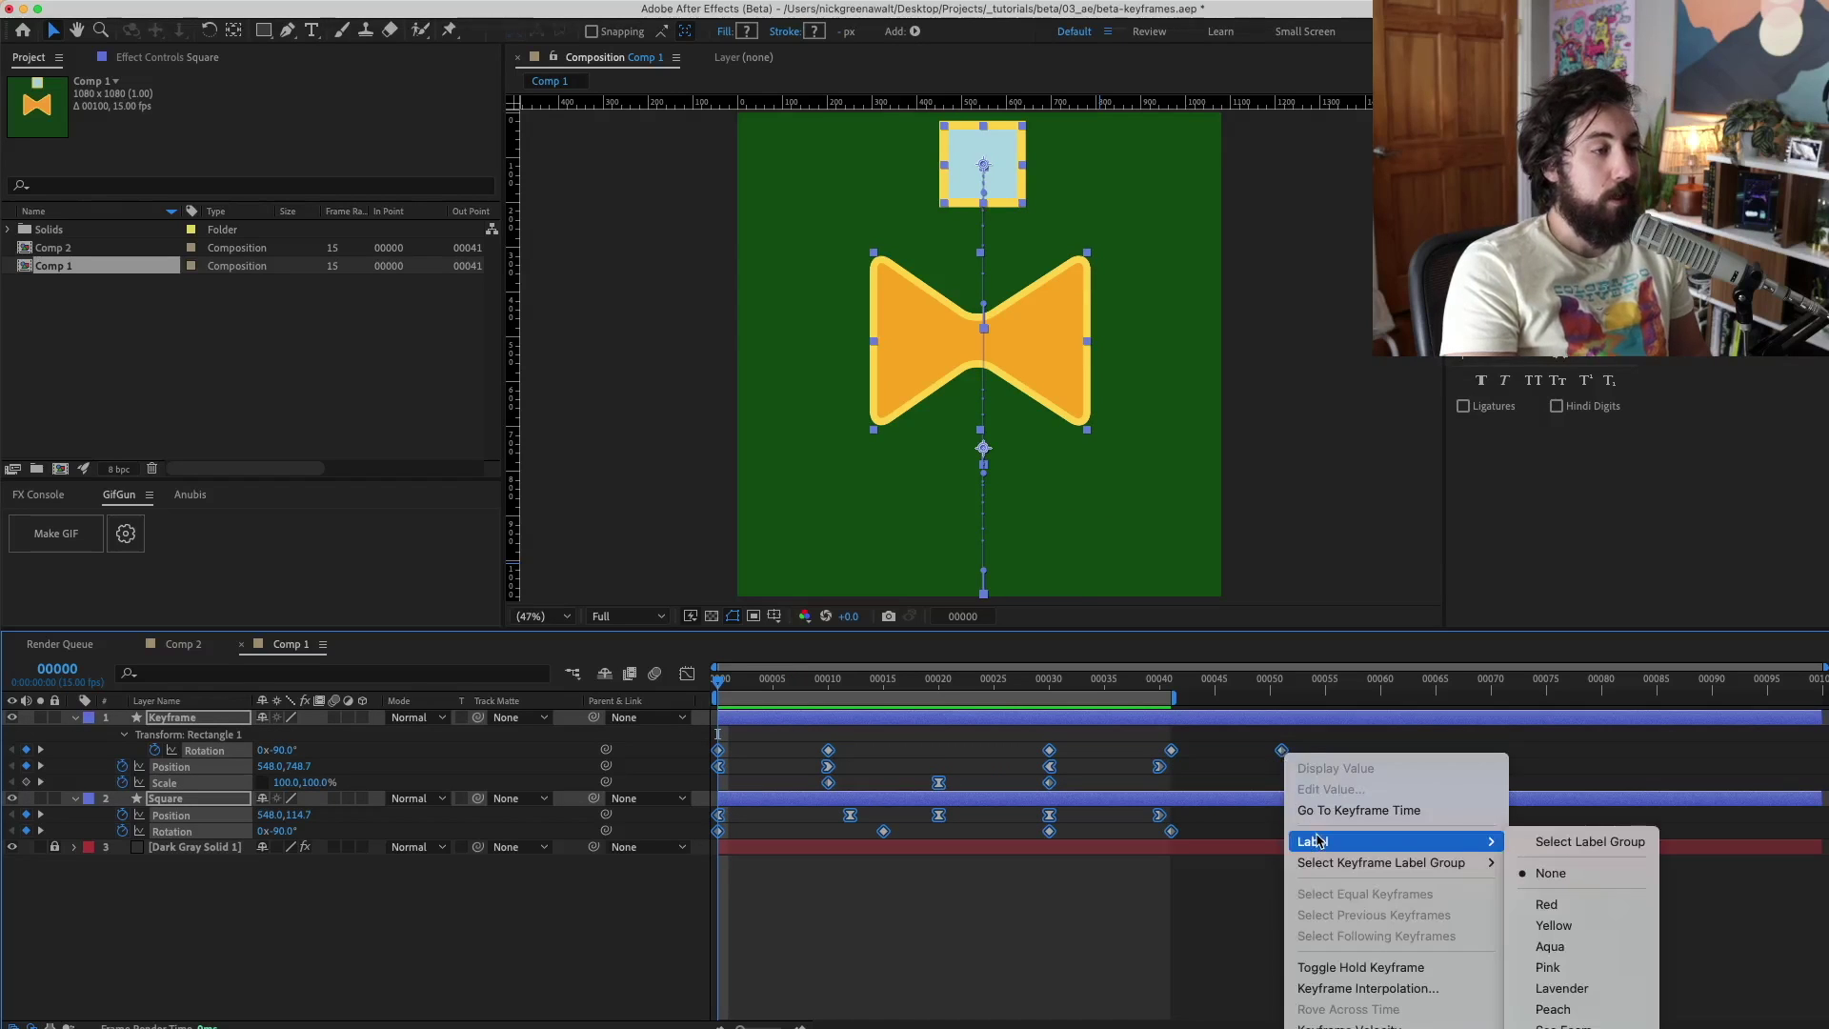
pyautogui.click(1570, 920)
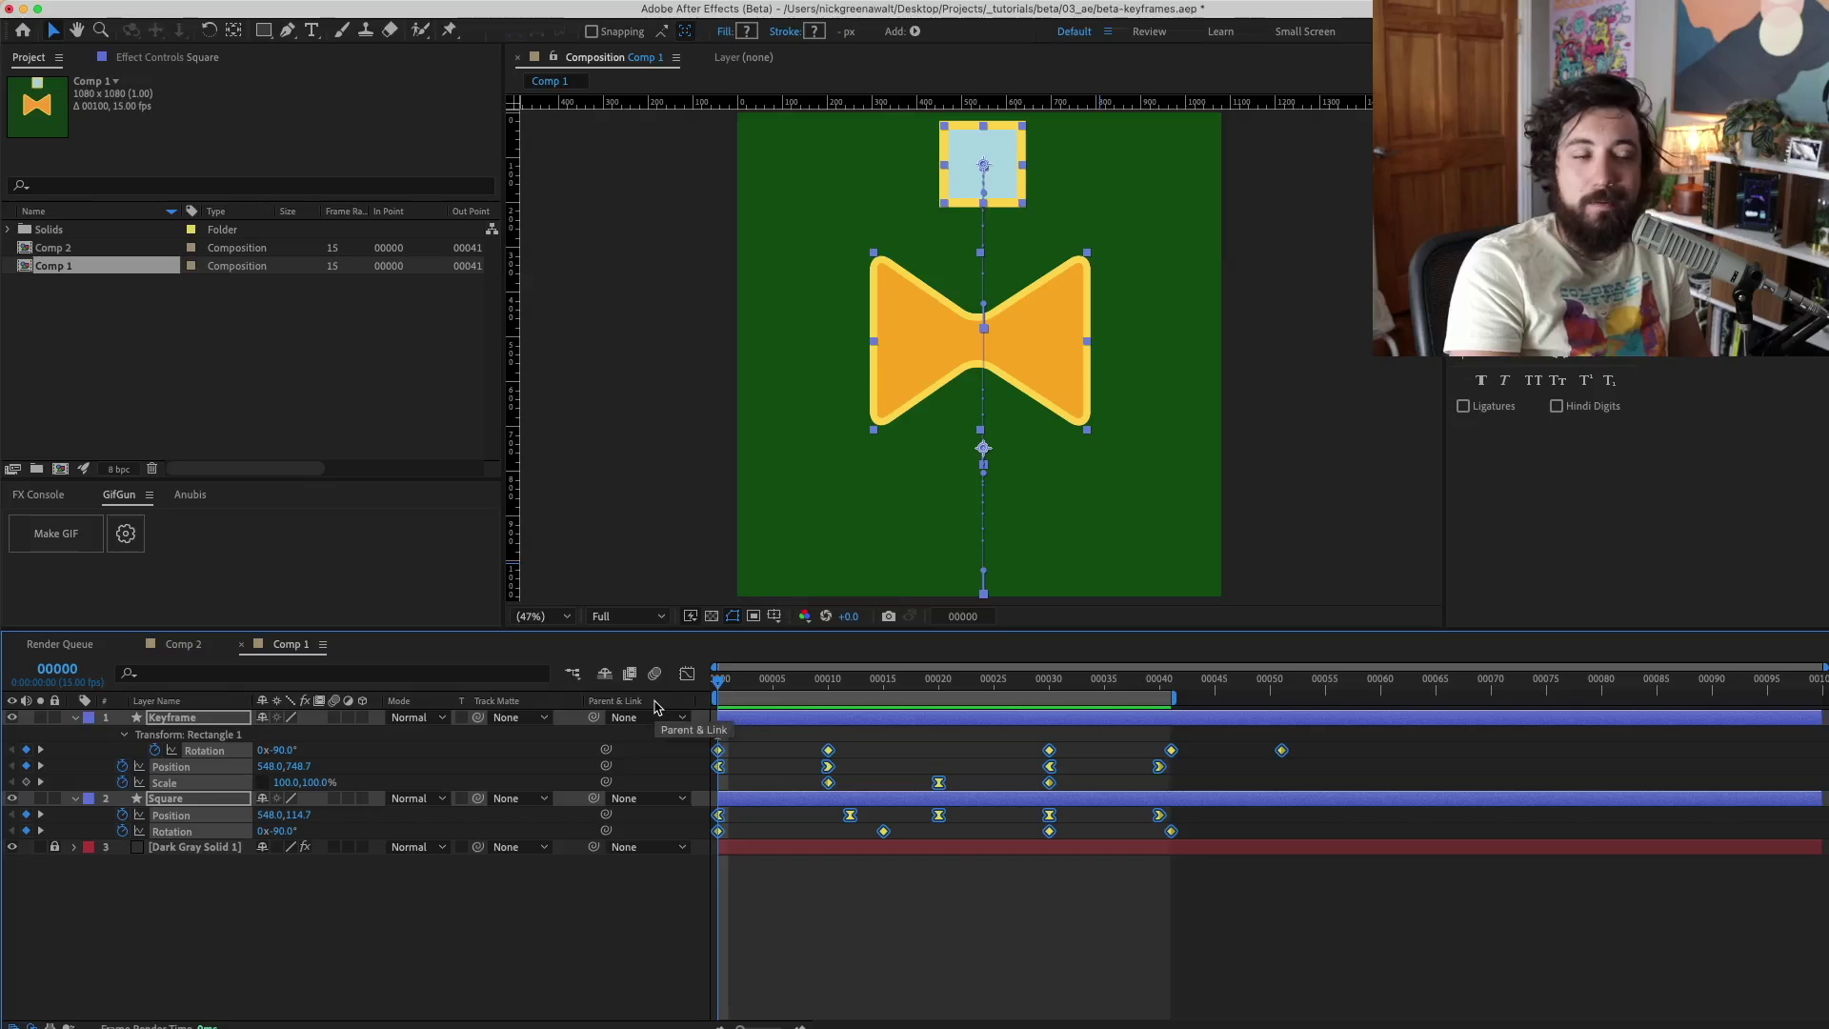
# Step: Deselect the keyframes and set the Keyframe layer's label colour to Red
pyautogui.click(409, 922)
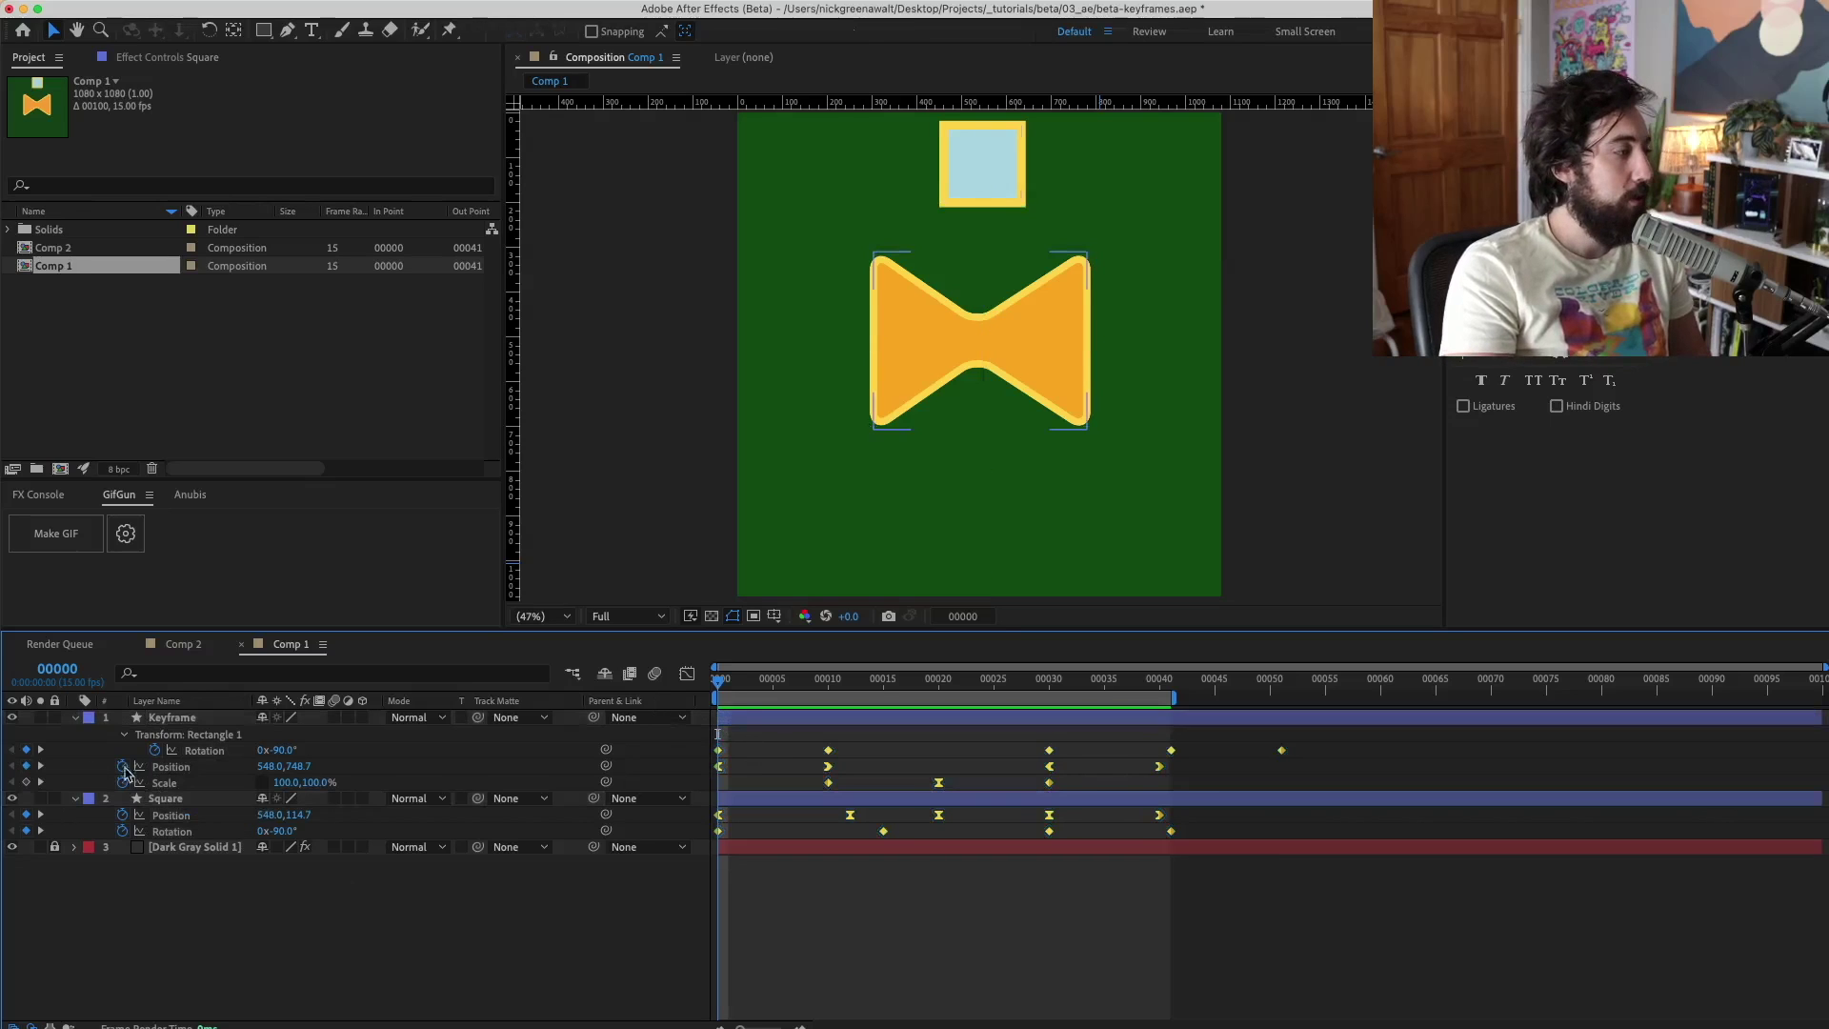
pyautogui.click(90, 717)
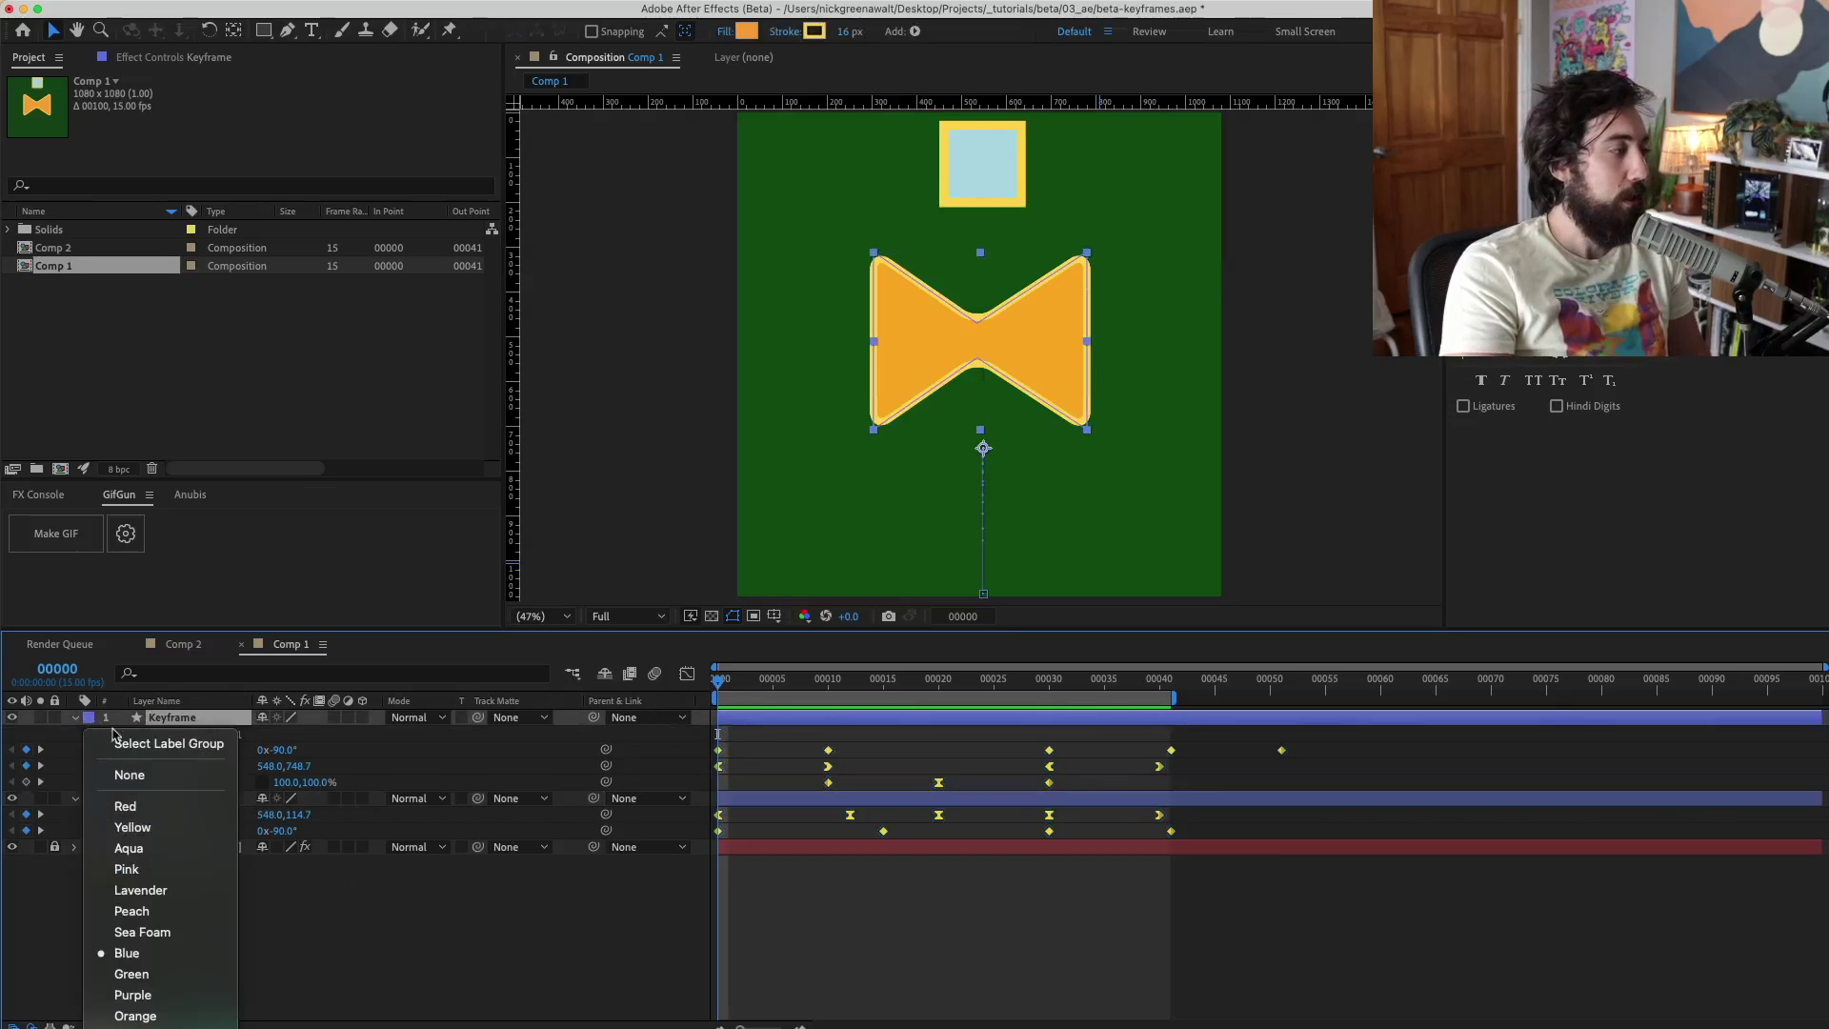
pyautogui.click(184, 814)
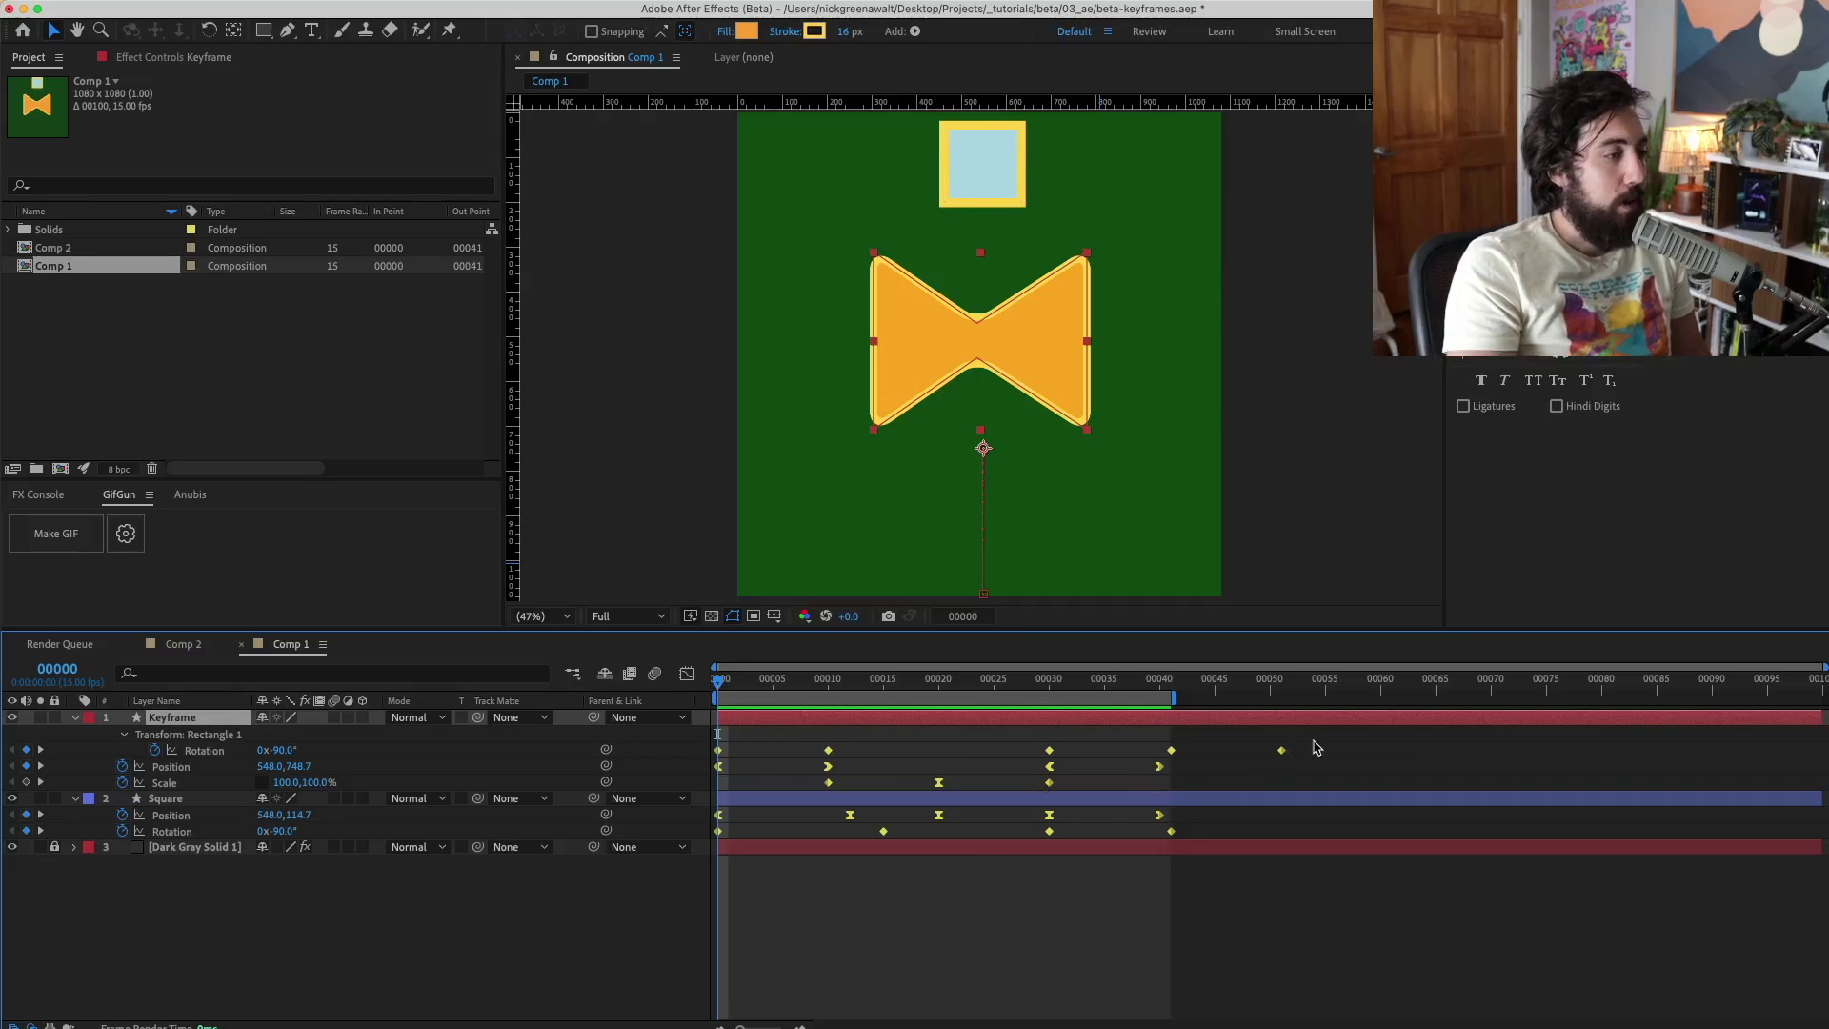
# Step: Give the Rotation keyframes on both the Keyframe and Square layers a Red label
pyautogui.moveTo(1320, 742); pyautogui.dragTo(706, 763)
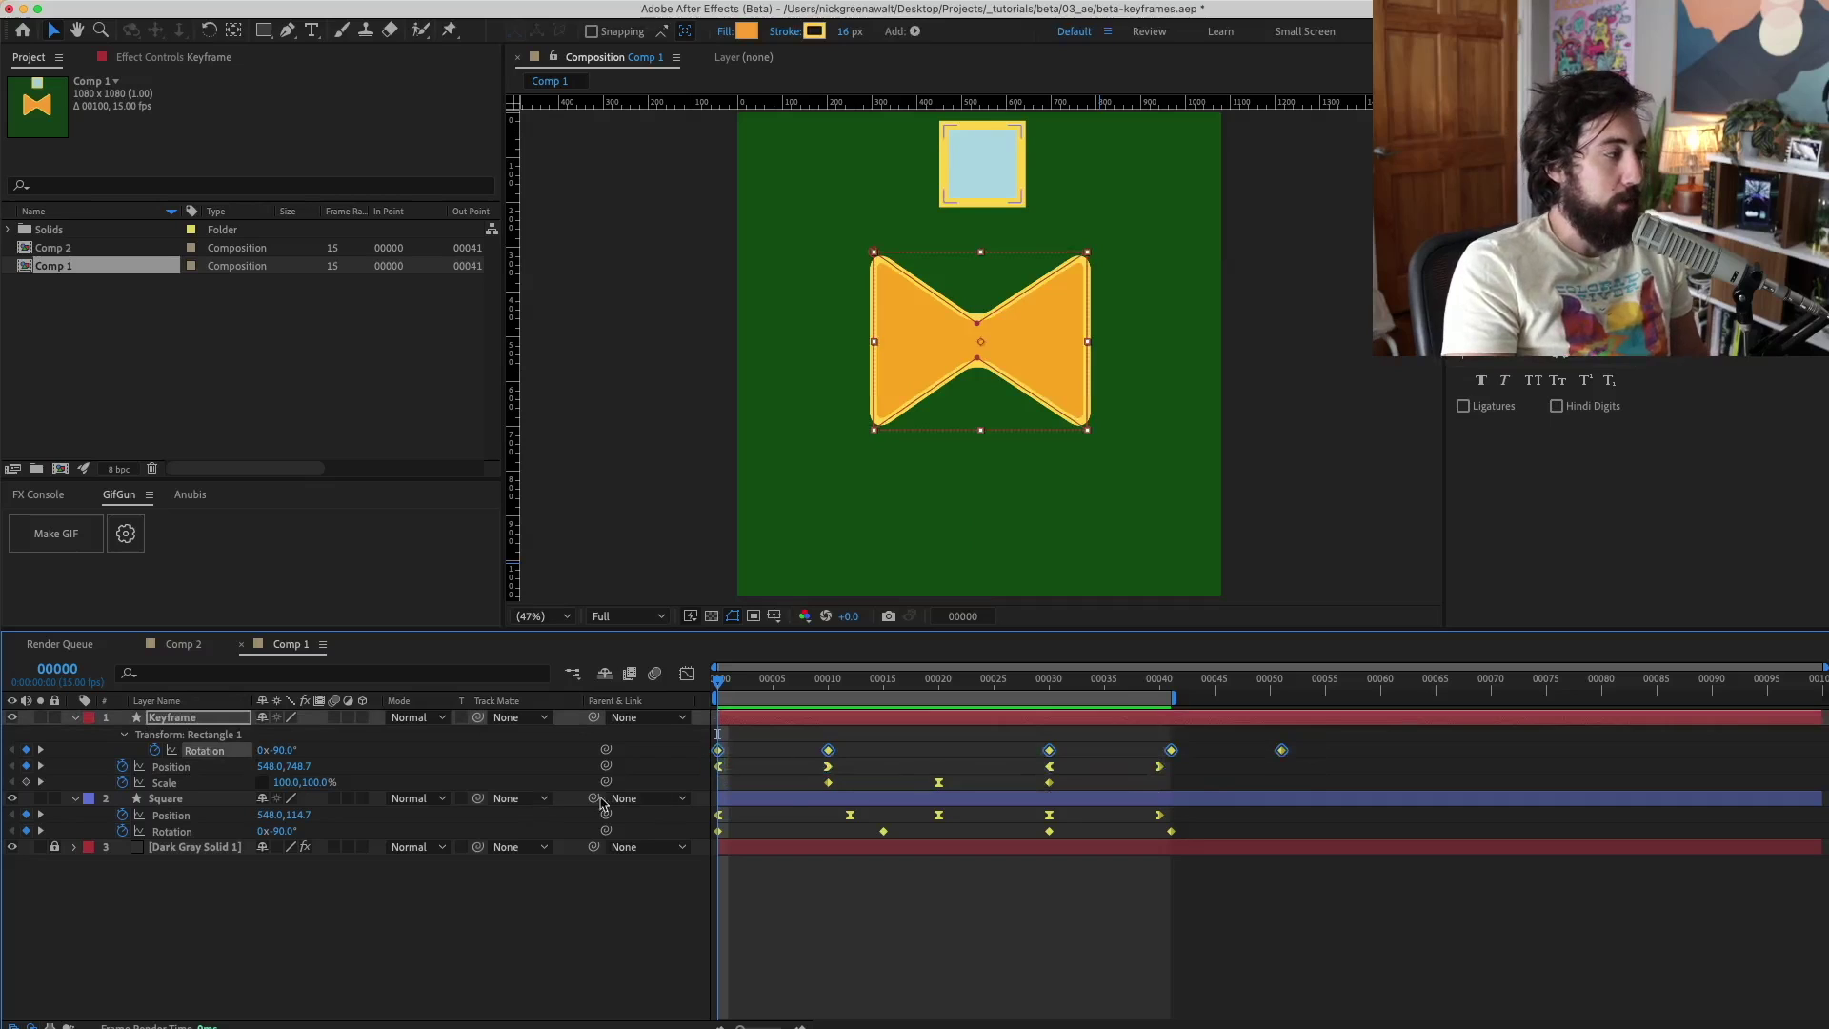
pyautogui.moveTo(1223, 838); pyautogui.dragTo(721, 833)
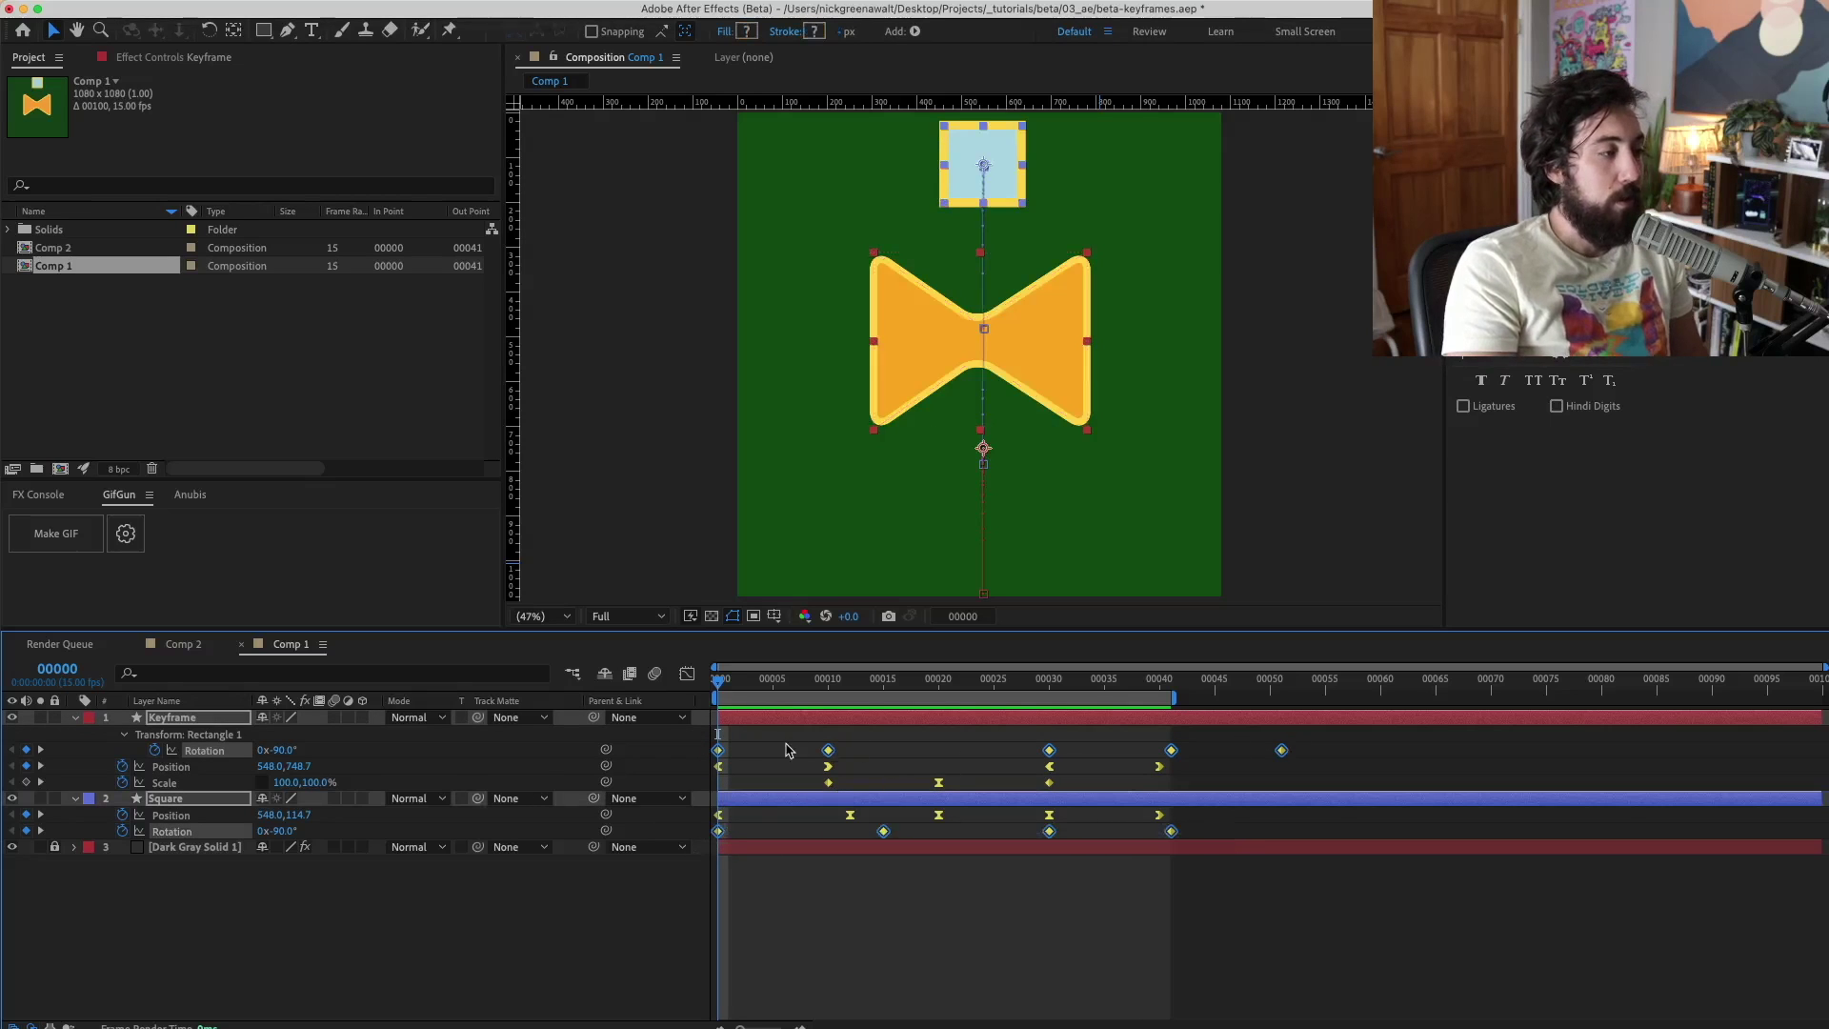
pyautogui.rightClick(829, 751)
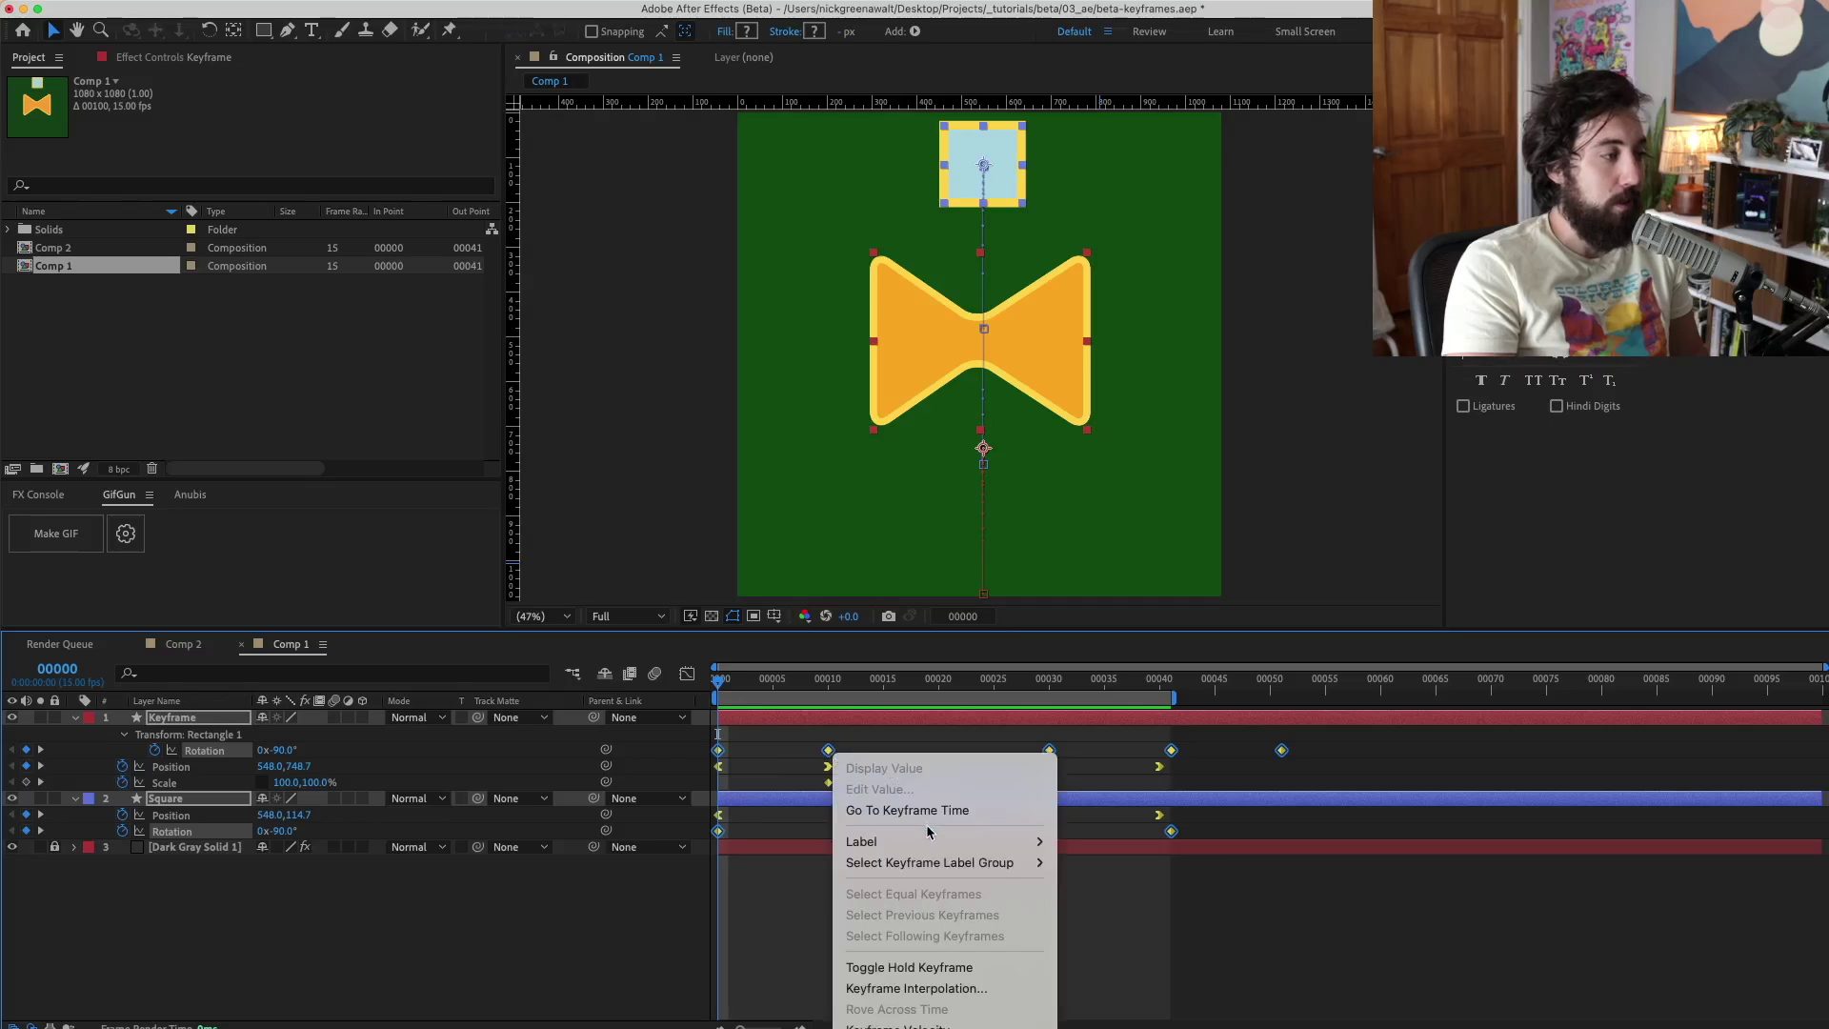
pyautogui.moveTo(932, 841)
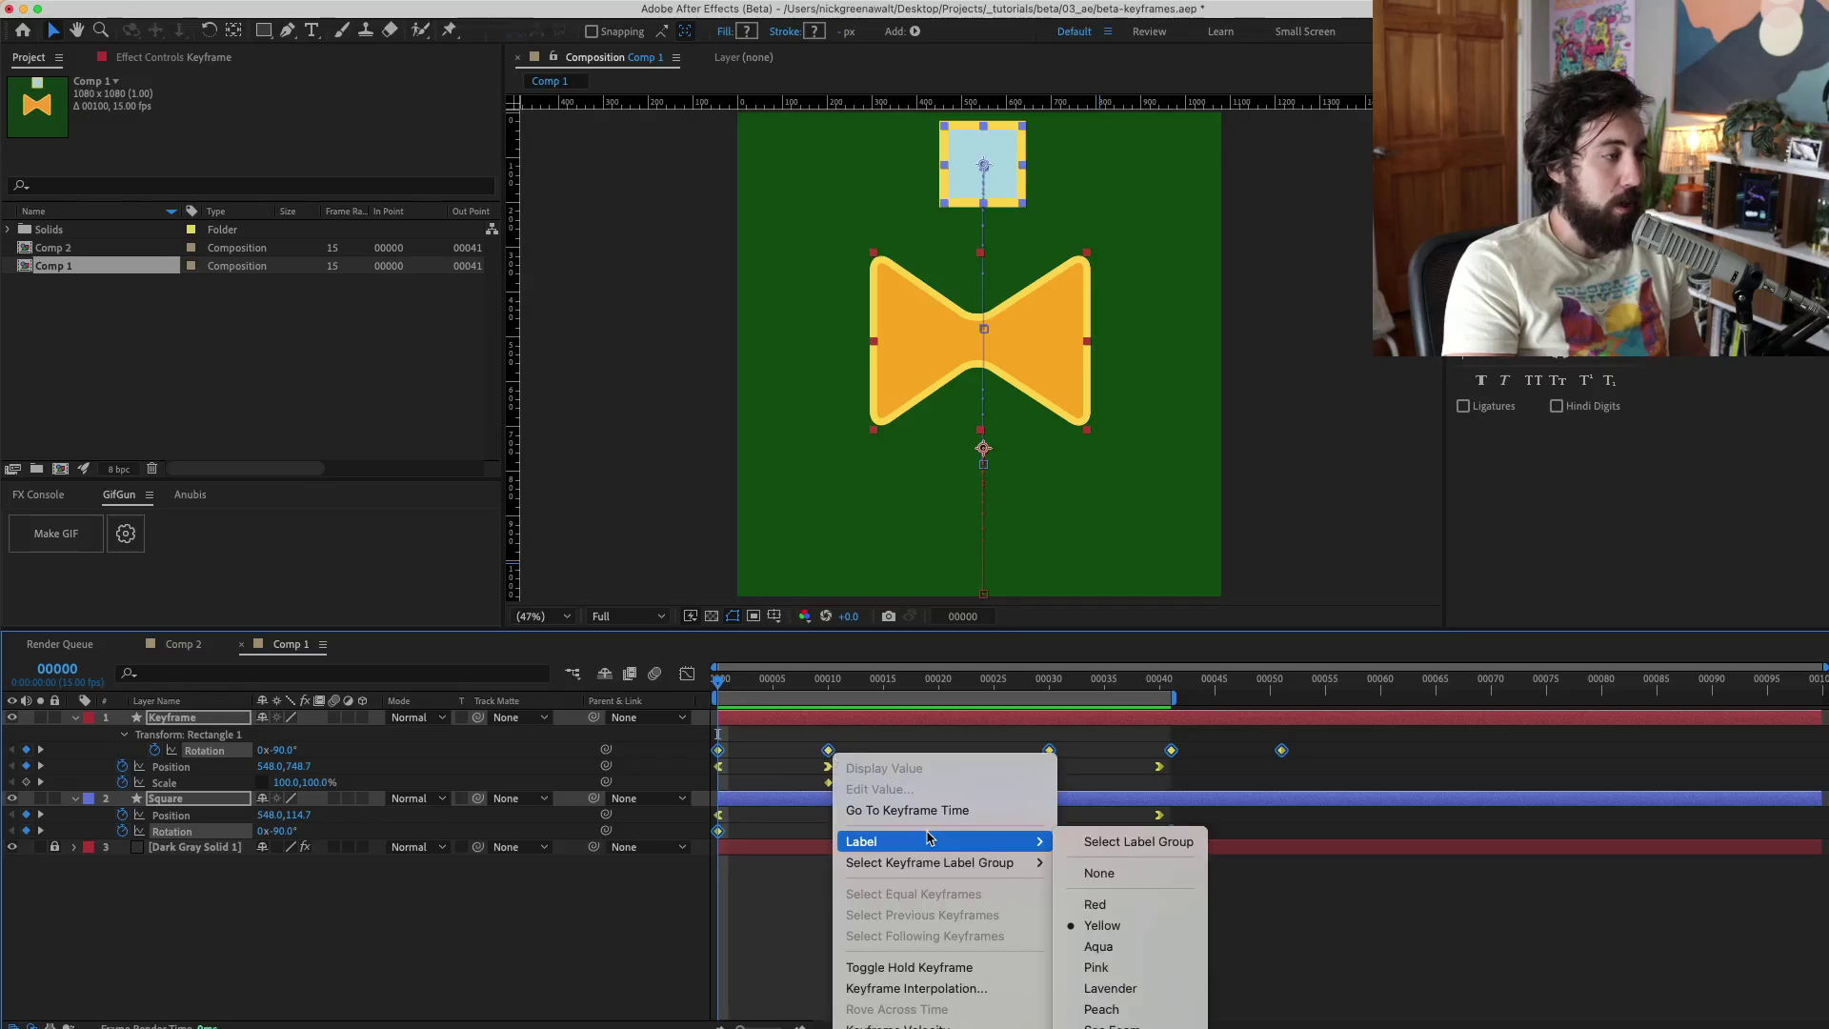
pyautogui.click(1124, 907)
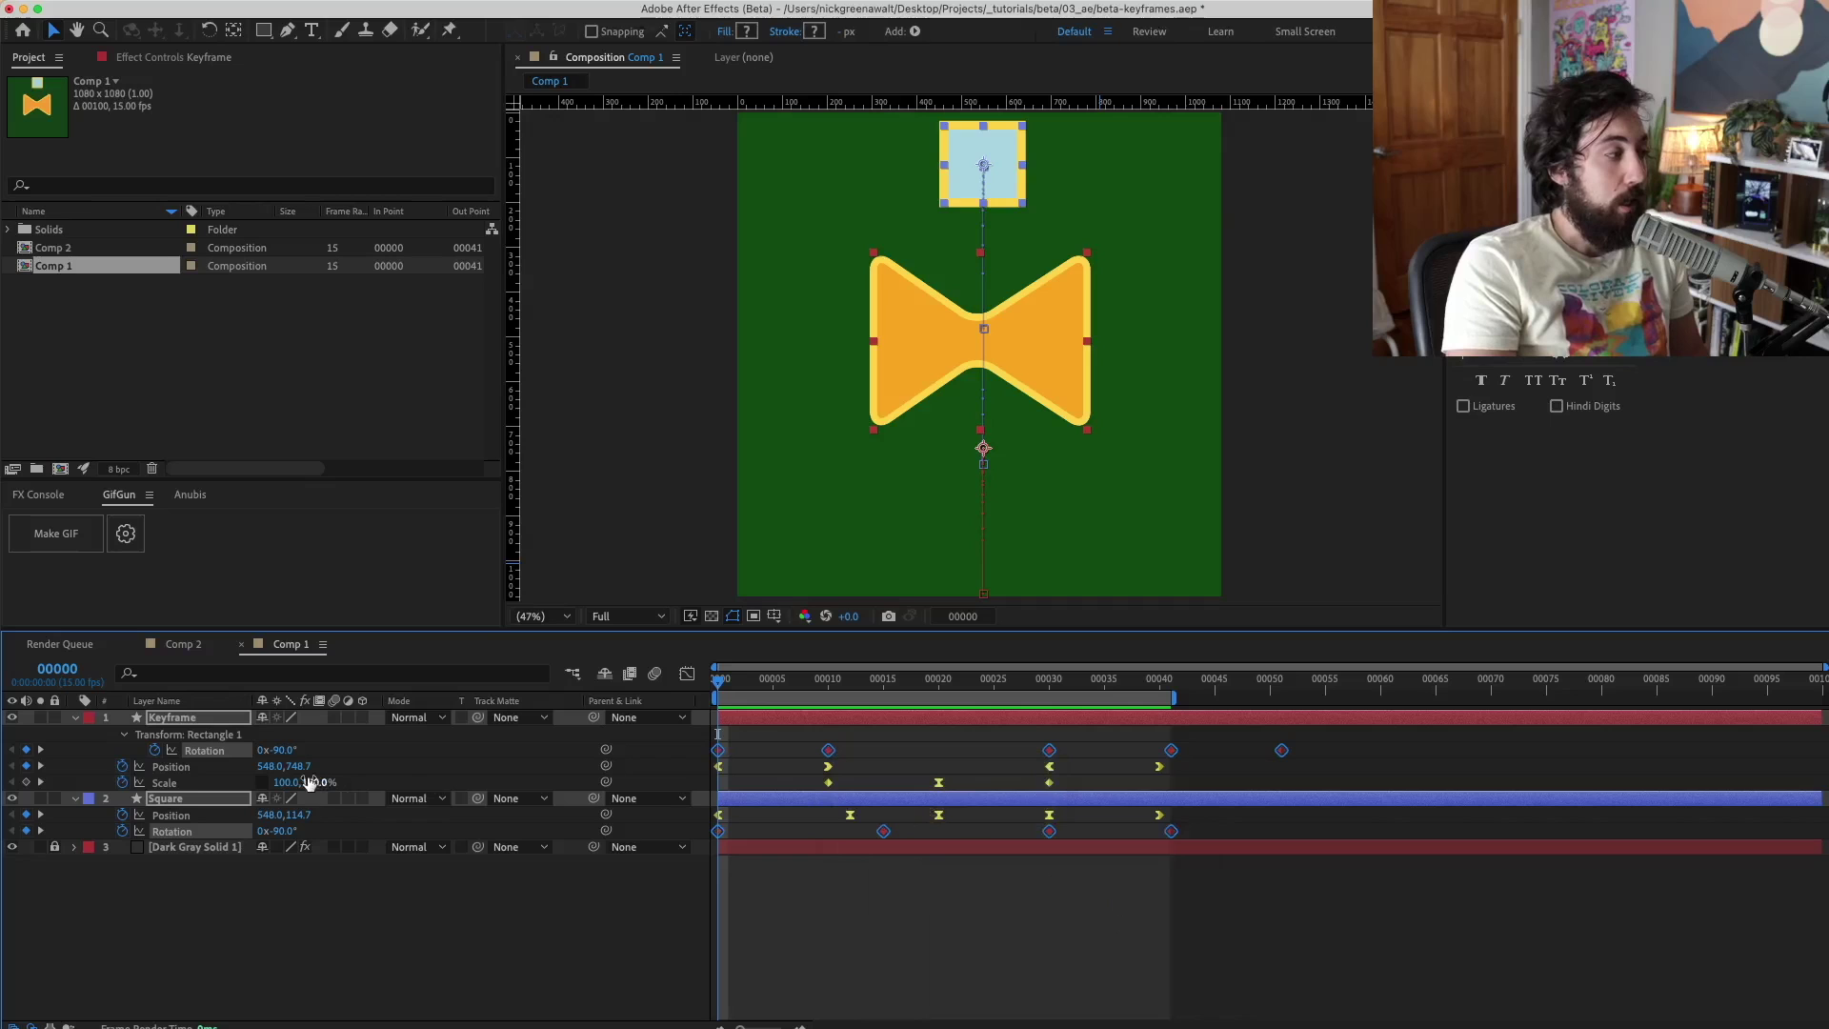
pyautogui.click(187, 785)
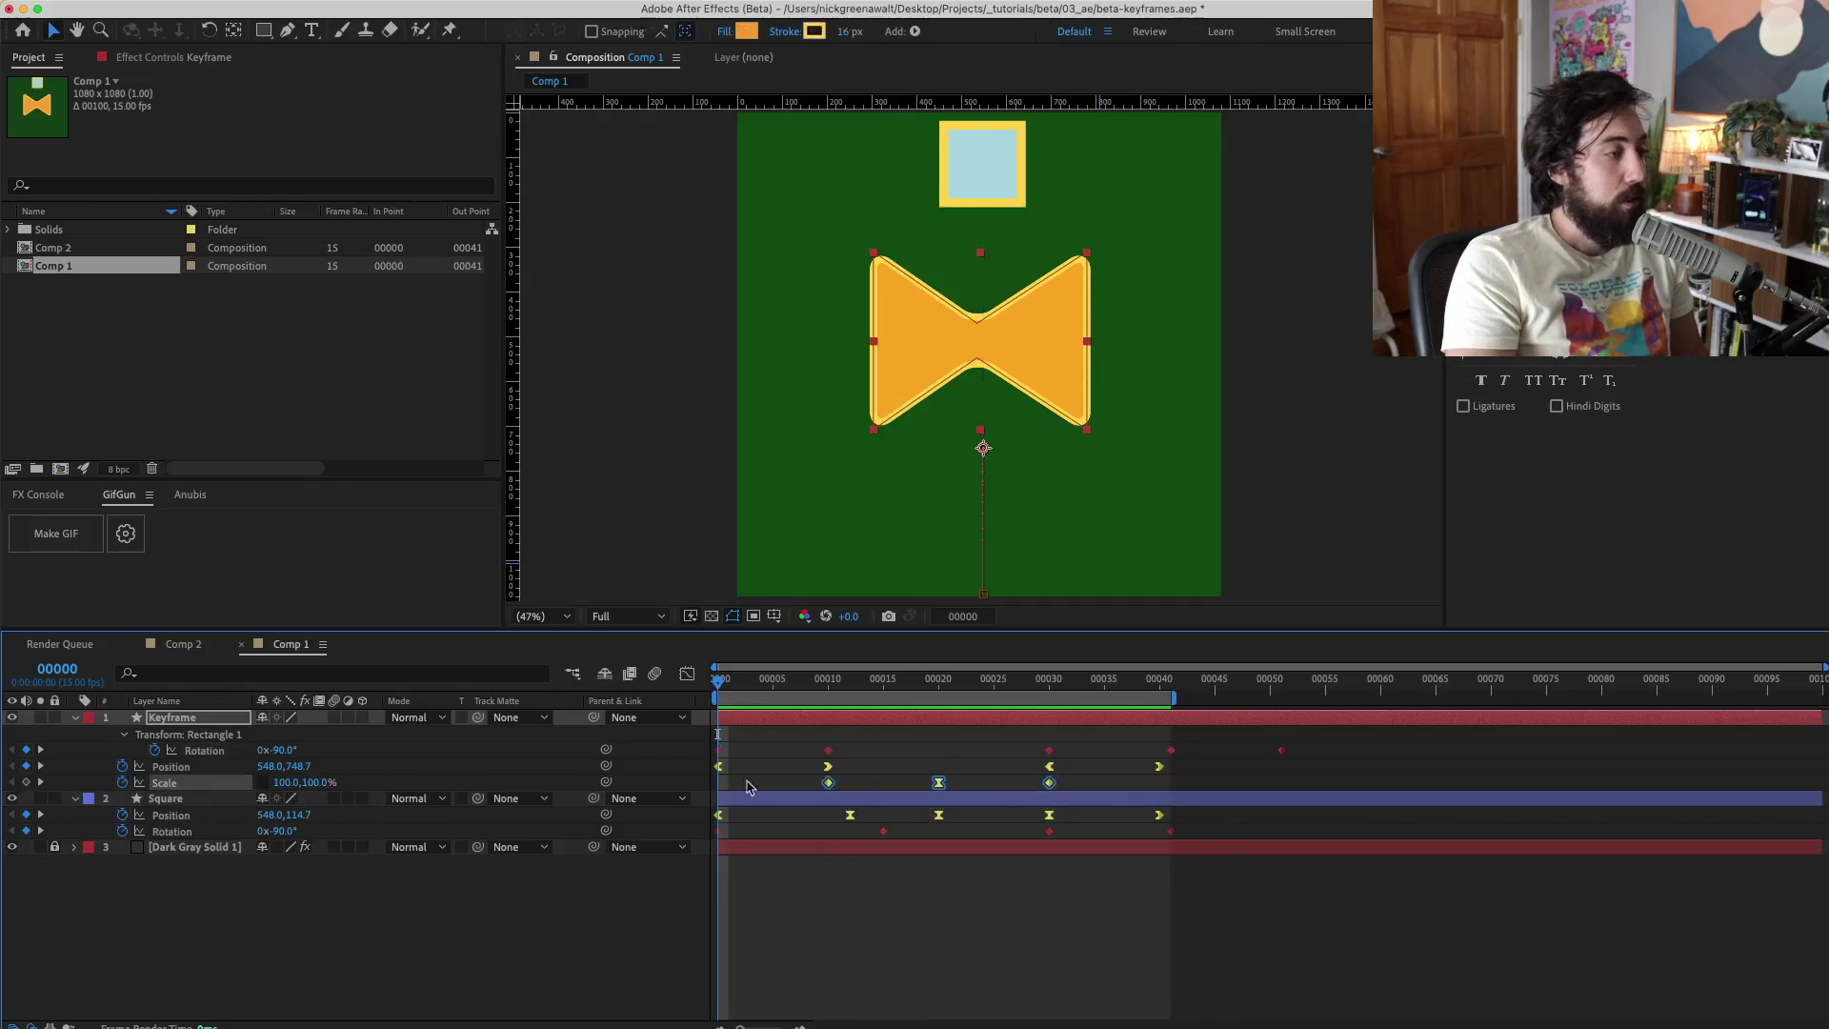
# Step: Give the Keyframe layer's Scale keyframes an Aqua label
pyautogui.rightClick(1049, 782)
pyautogui.moveTo(1162, 874)
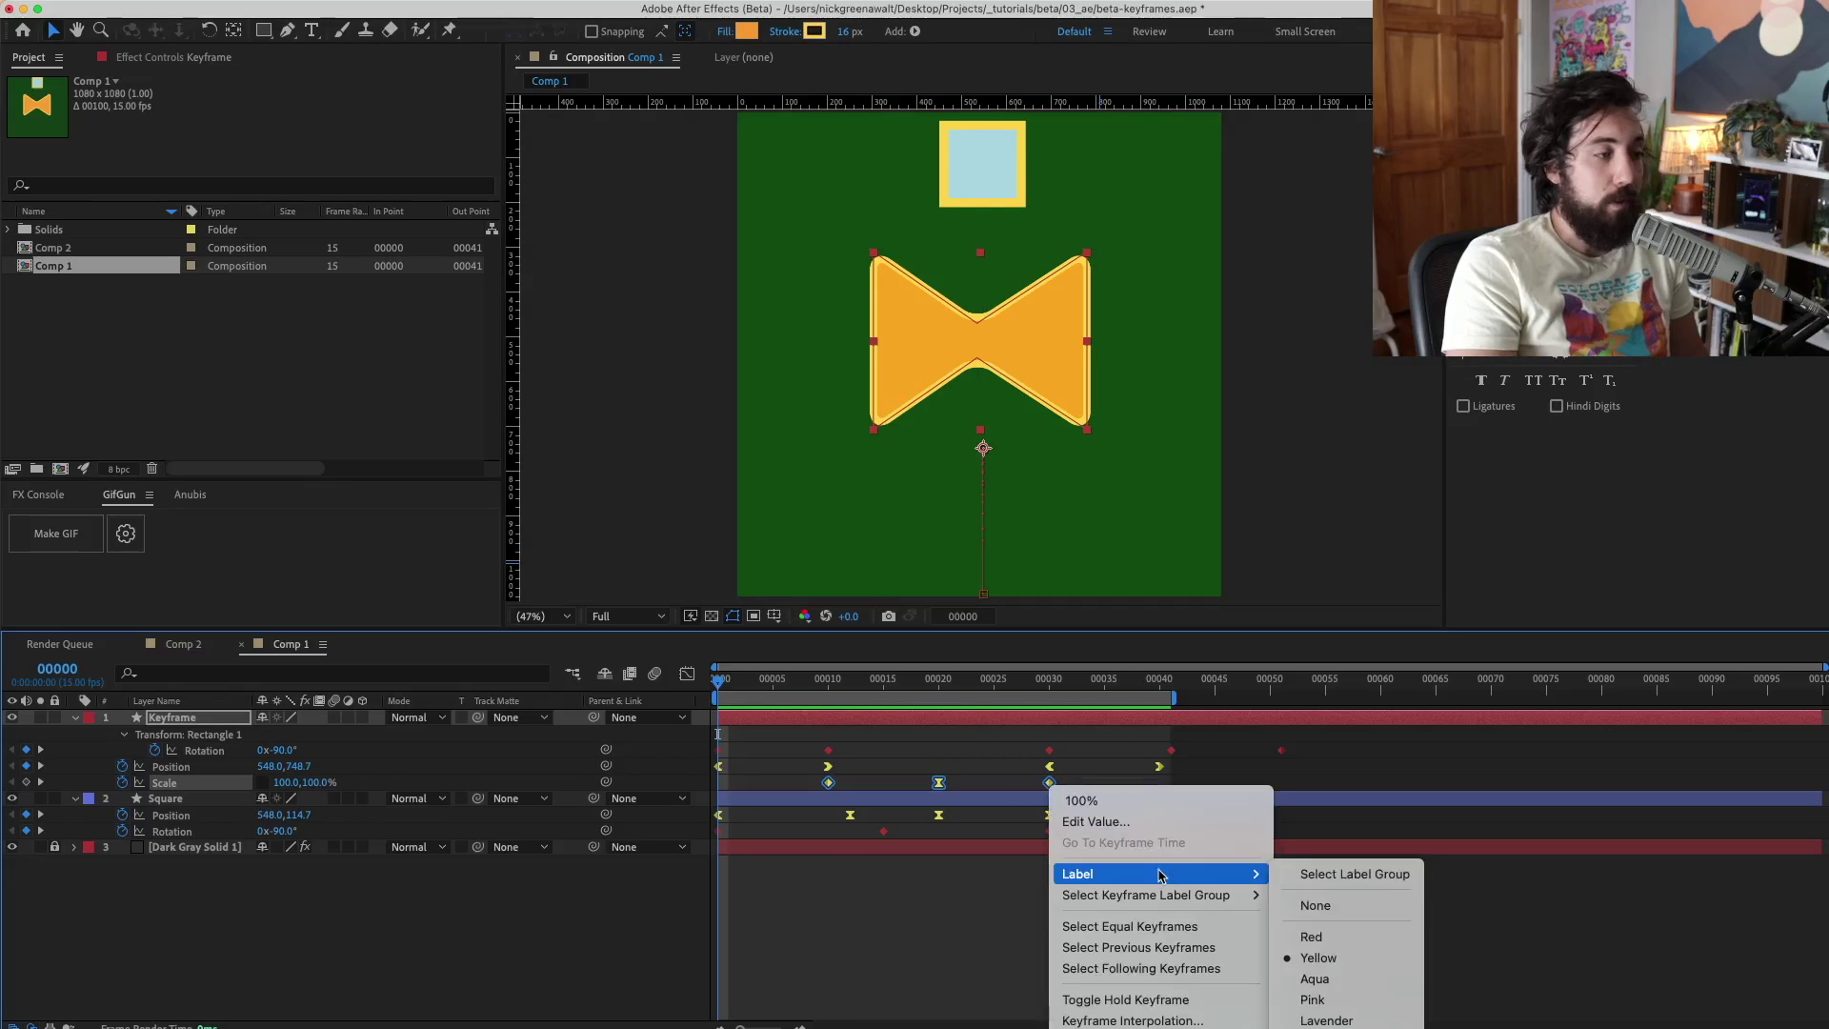
pyautogui.click(1345, 979)
# Step: Deselect the keyframes and preview the animation once, stopping back at frame 0
pyautogui.click(1041, 877)
pyautogui.press('space')
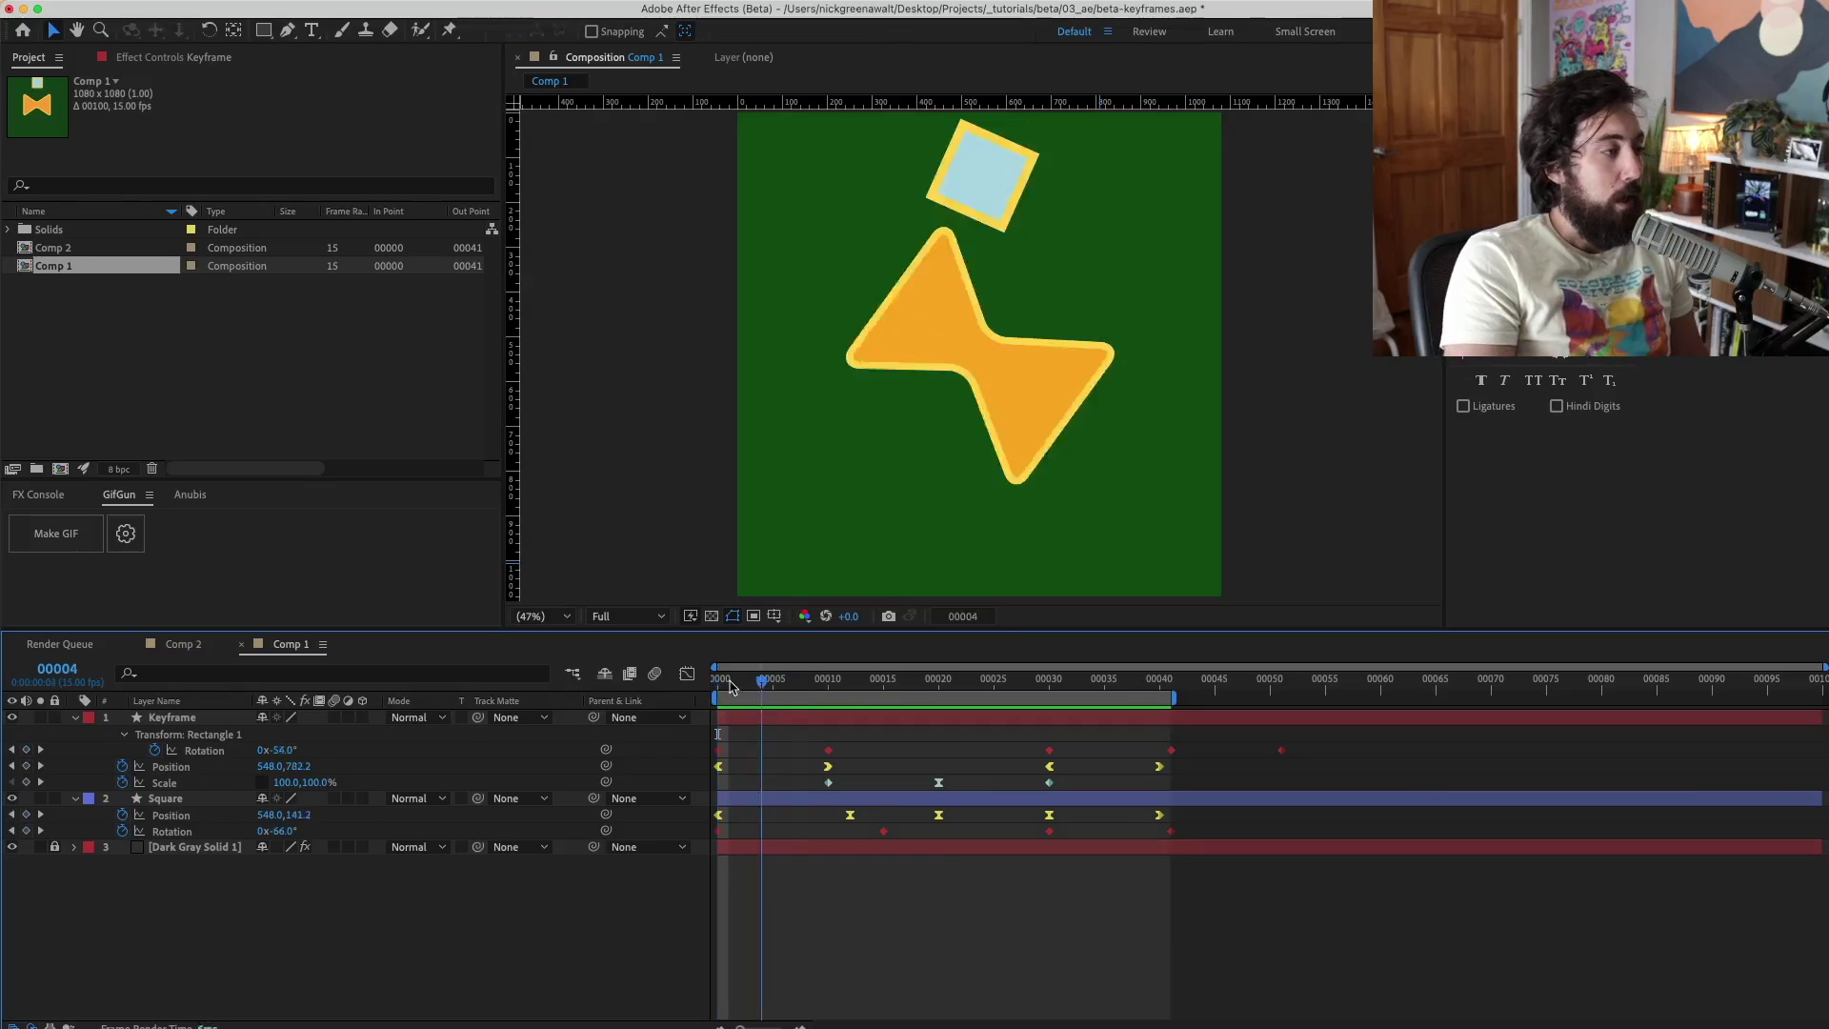
pyautogui.press('space')
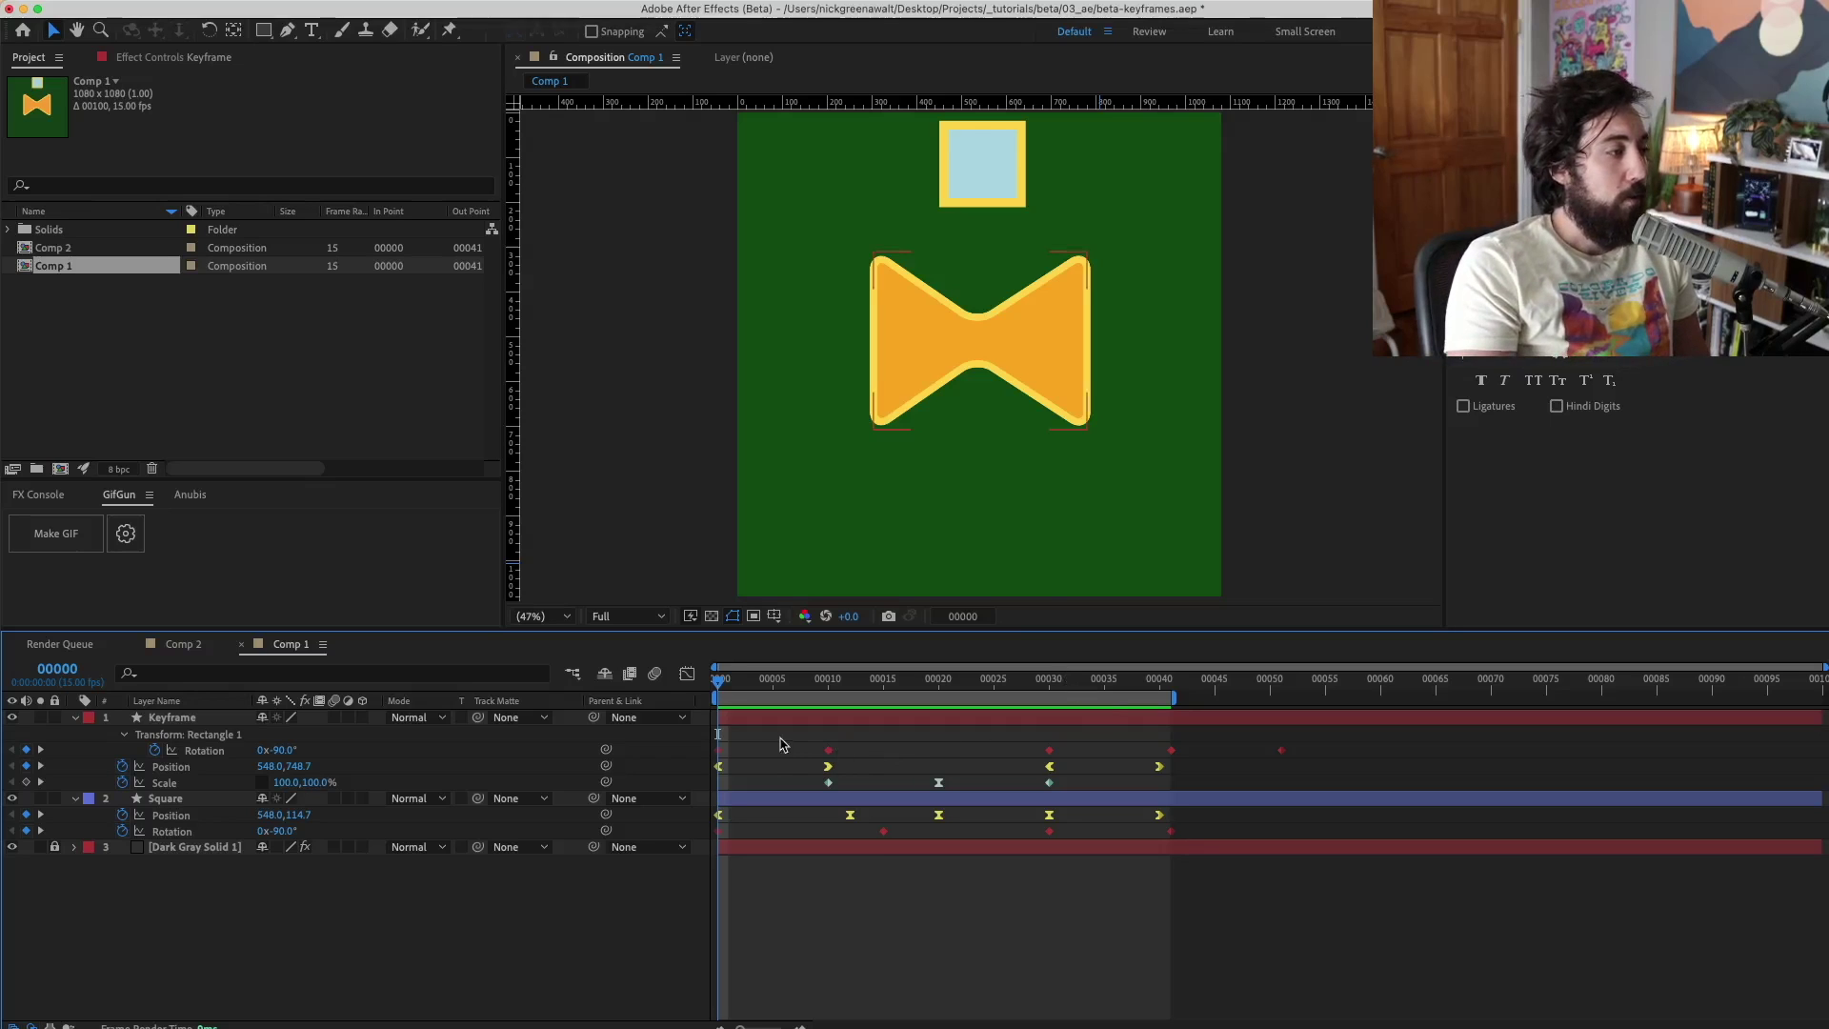
# Step: Put the current time at frame 10 and select the Rotation keyframe's red label group on its layer
pyautogui.click(895, 680)
pyautogui.moveTo(895, 680); pyautogui.dragTo(825, 693)
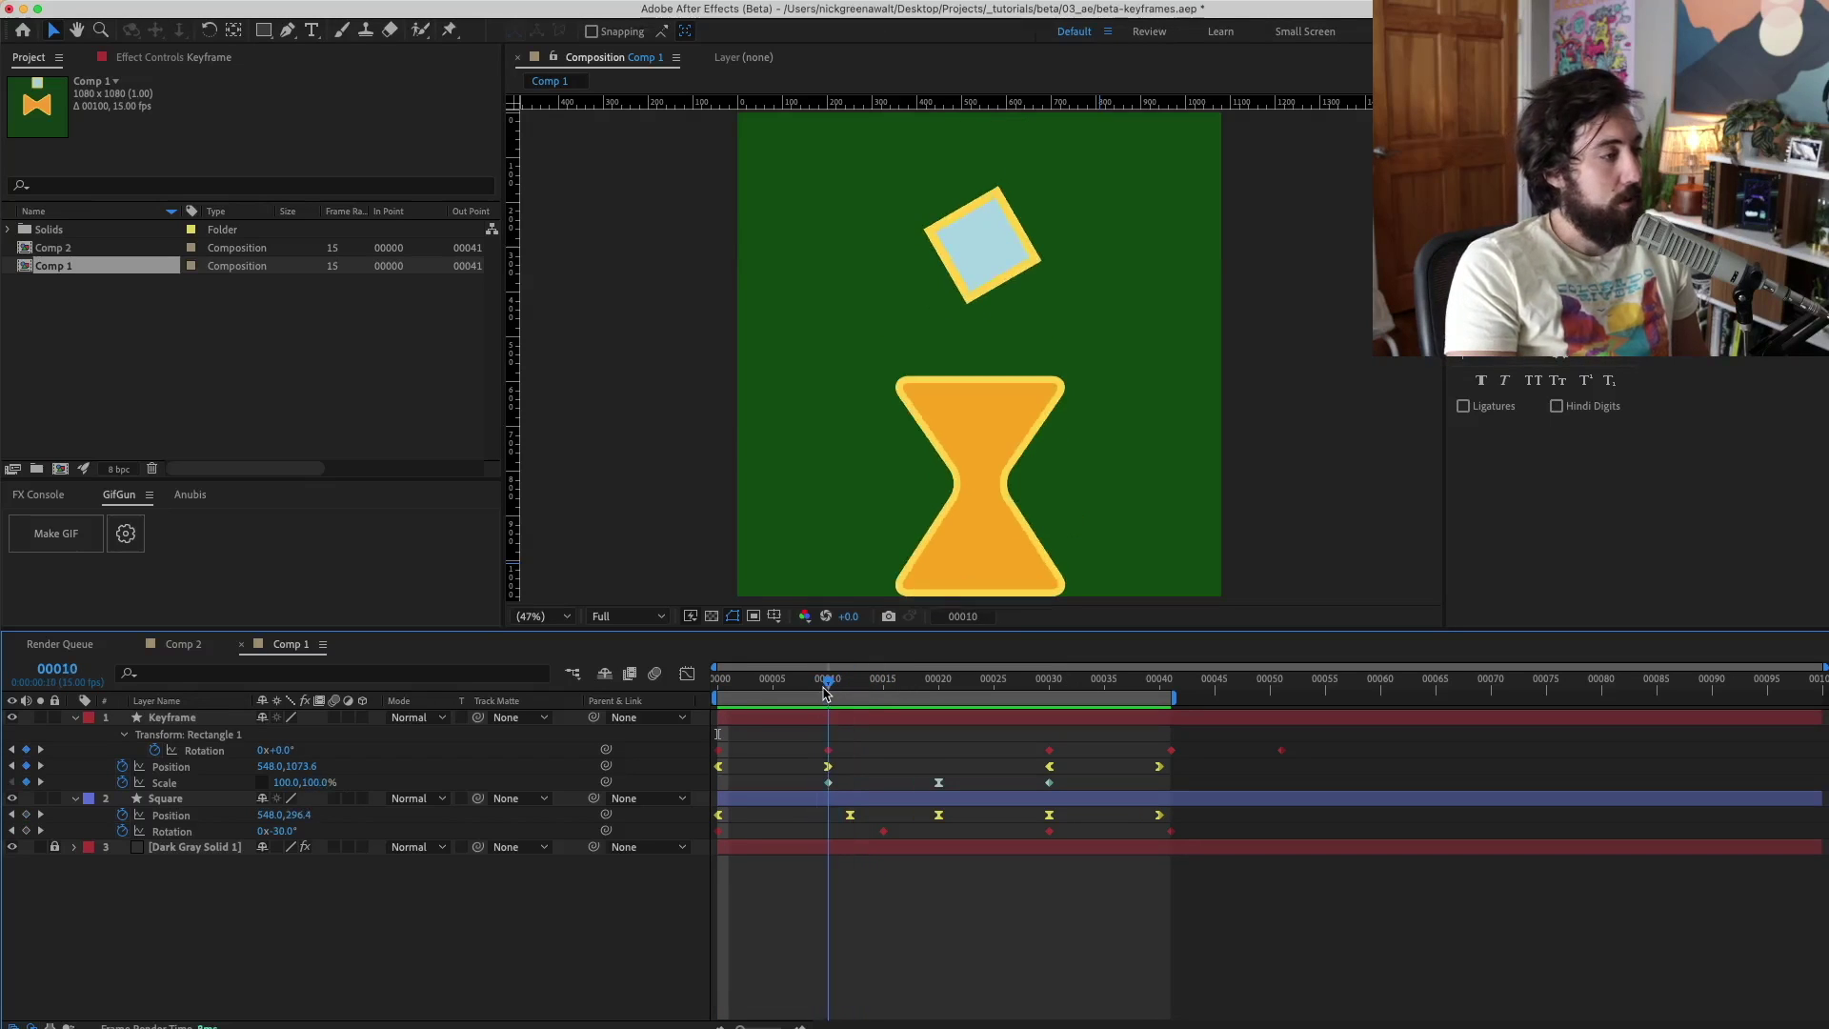
pyautogui.rightClick(829, 752)
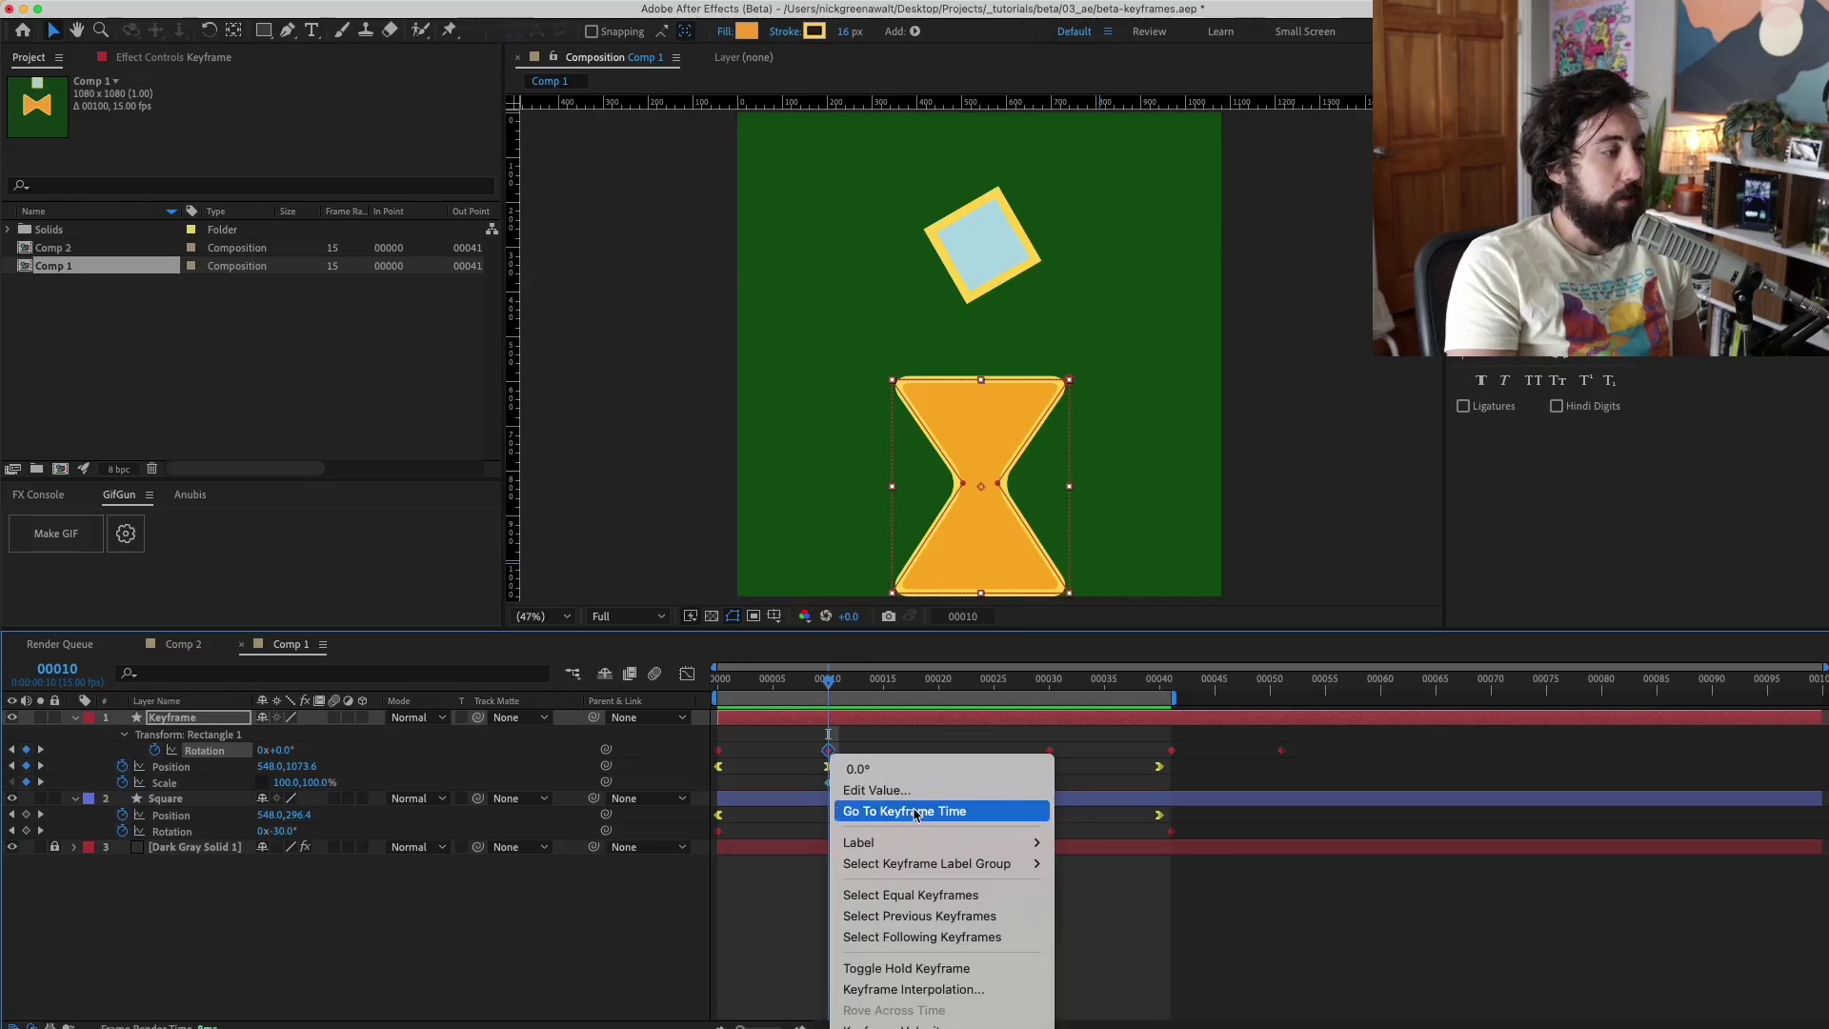
pyautogui.moveTo(1002, 864)
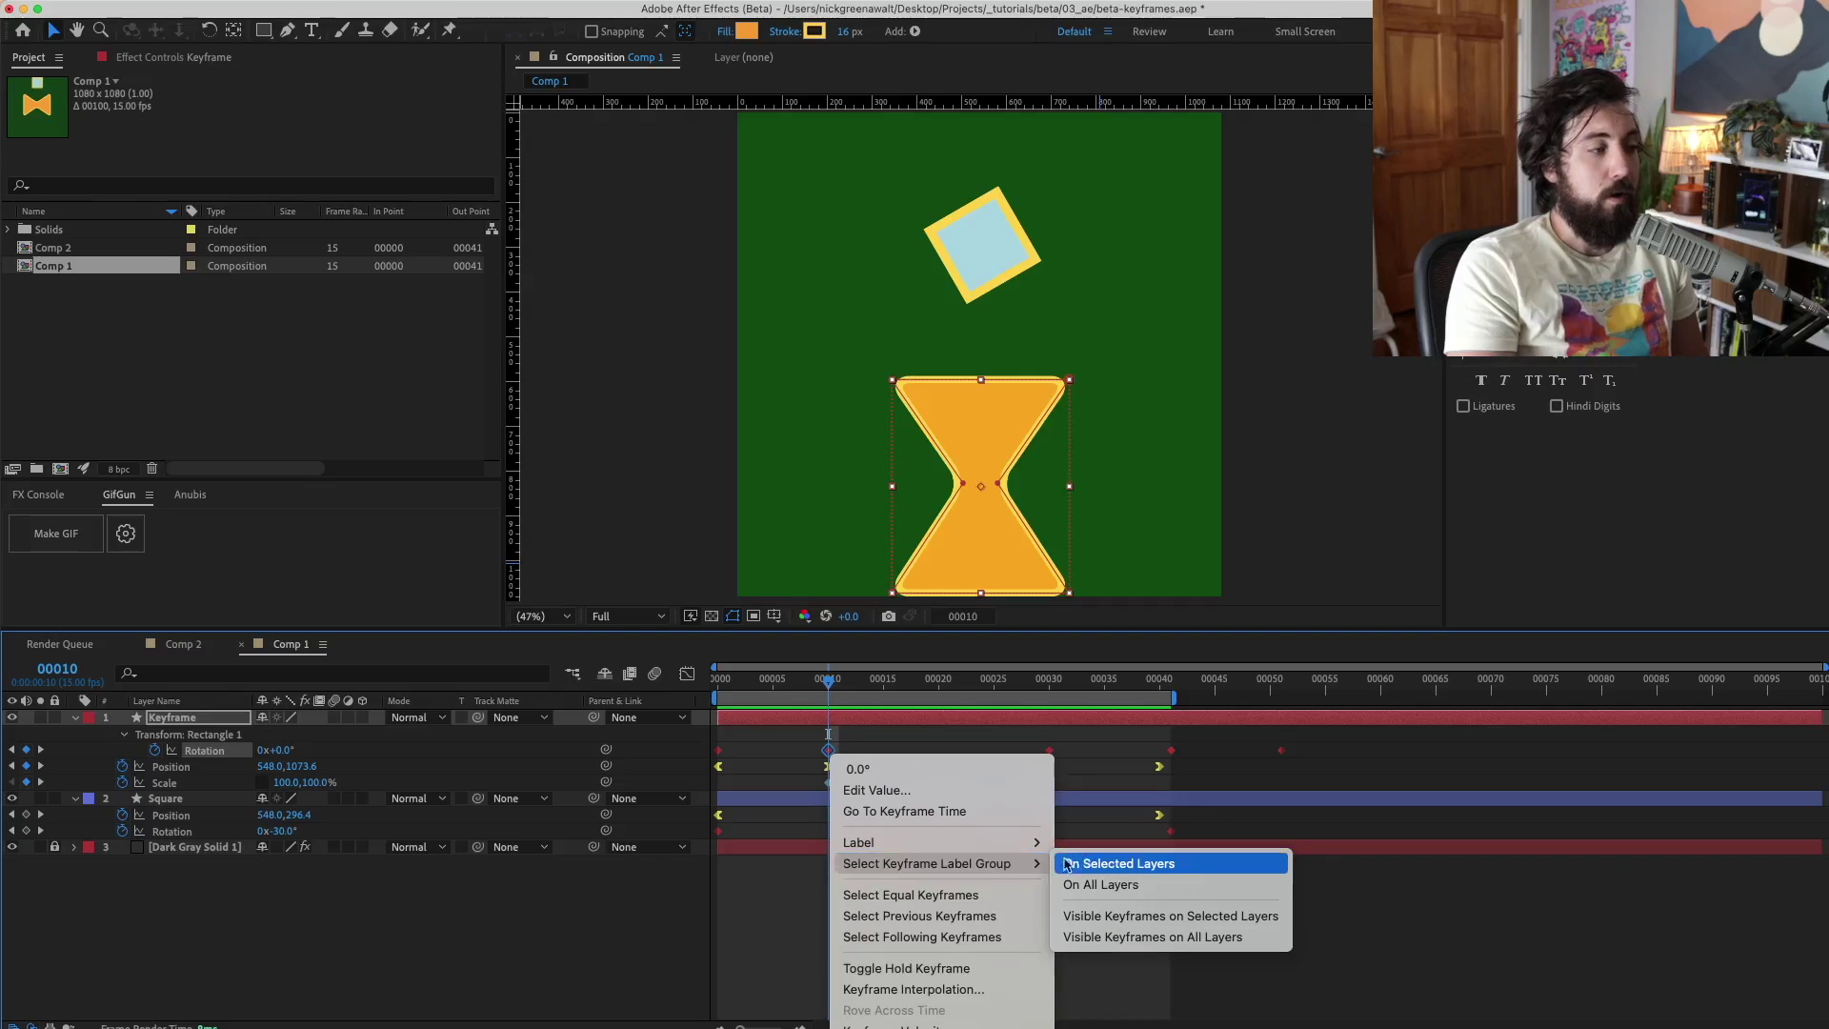
pyautogui.click(1119, 866)
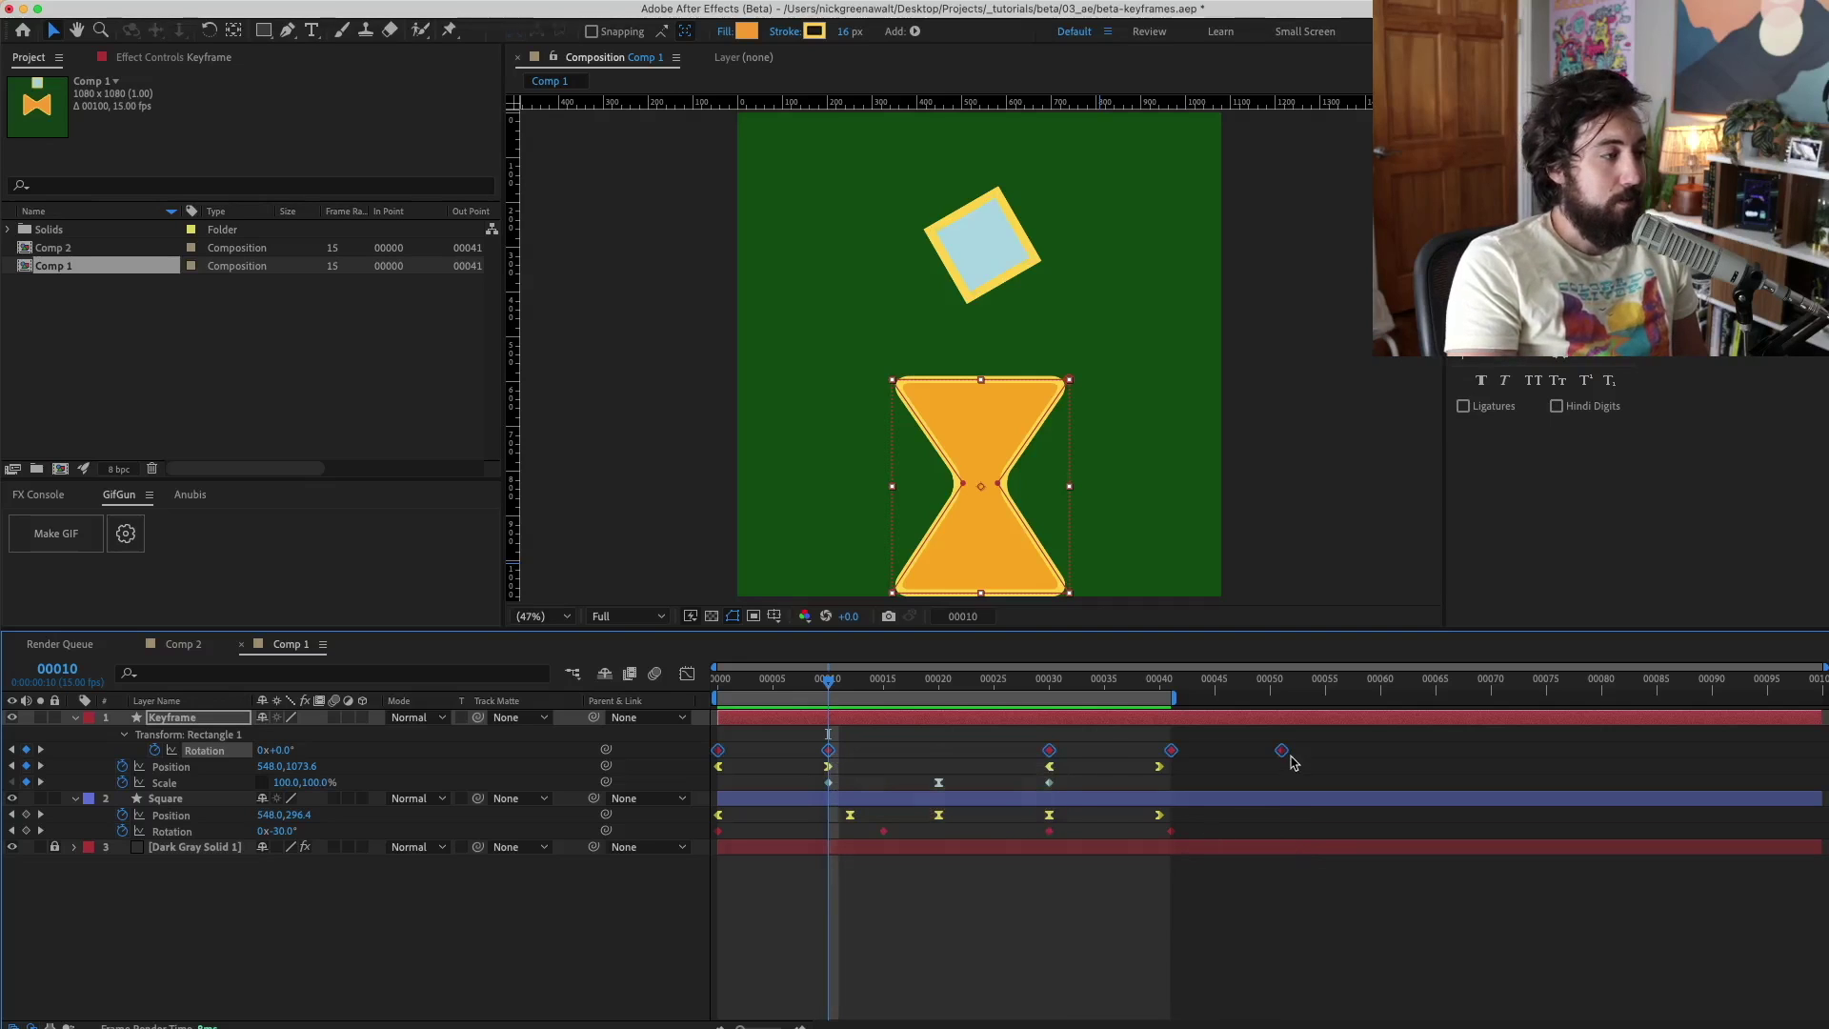
# Step: Extend the red label group selection to keyframes on all layers
pyautogui.rightClick(830, 751)
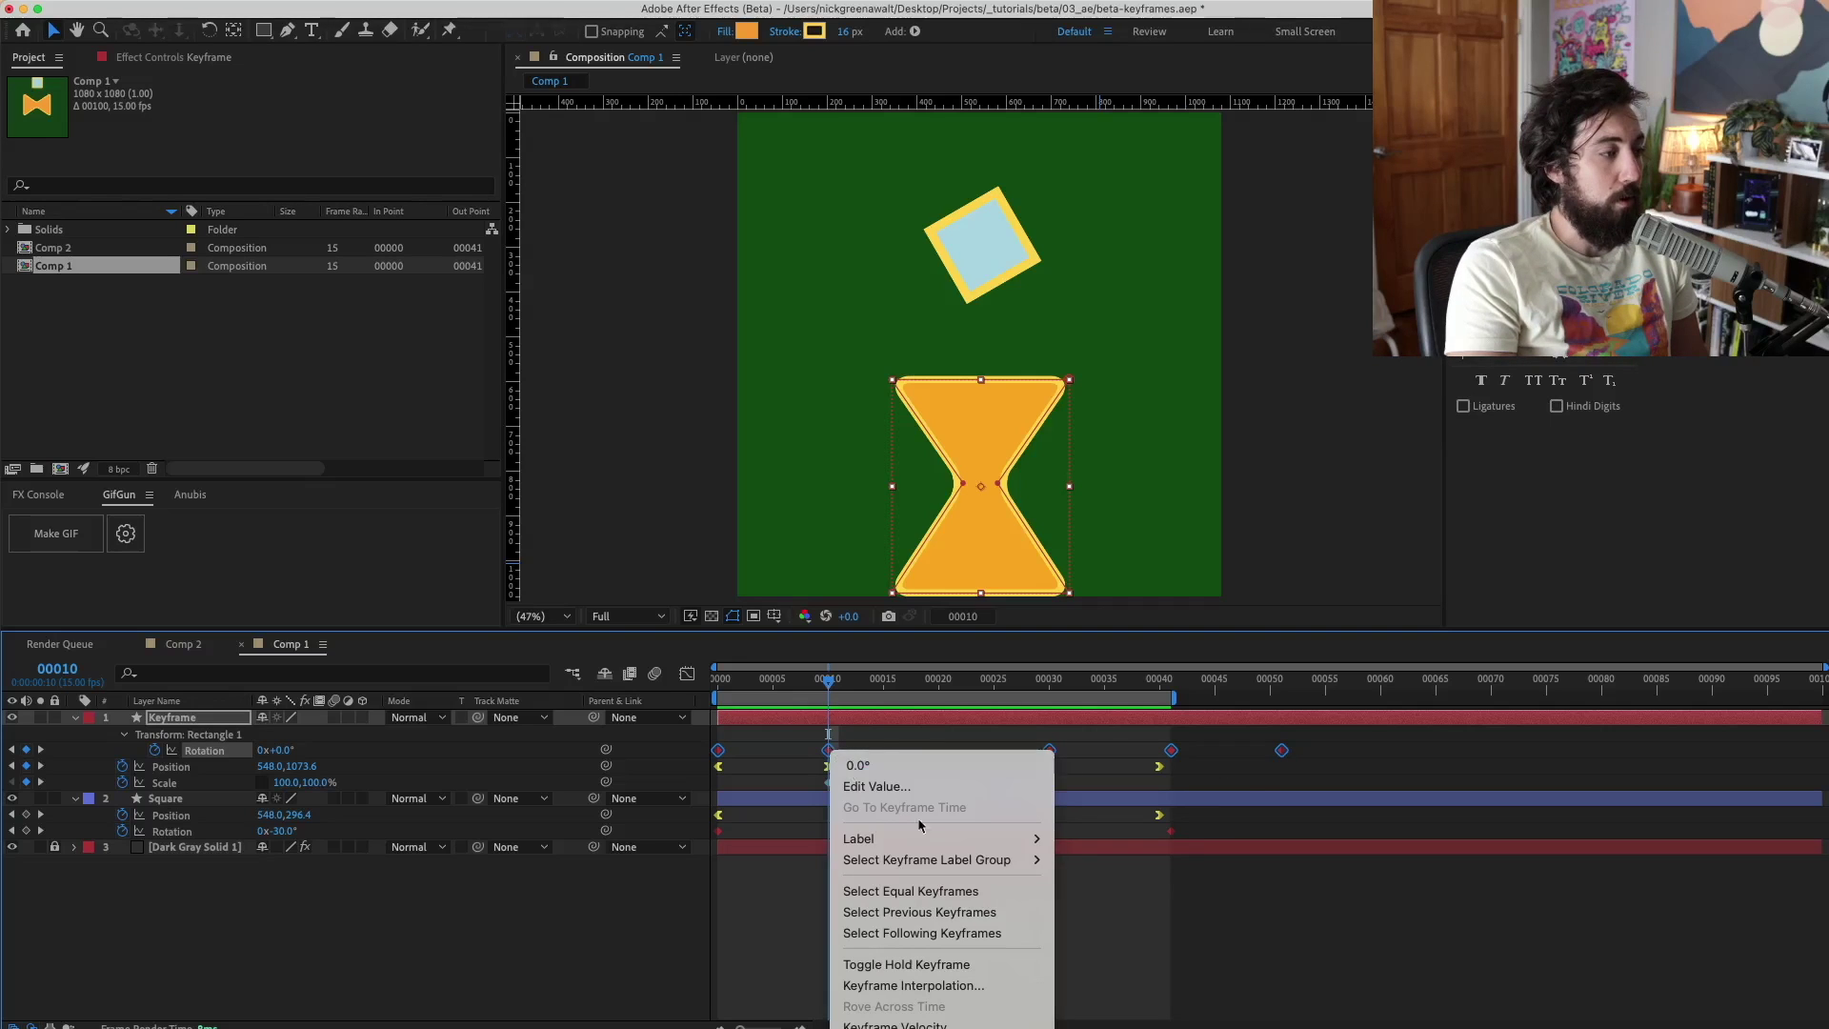
pyautogui.moveTo(960, 861)
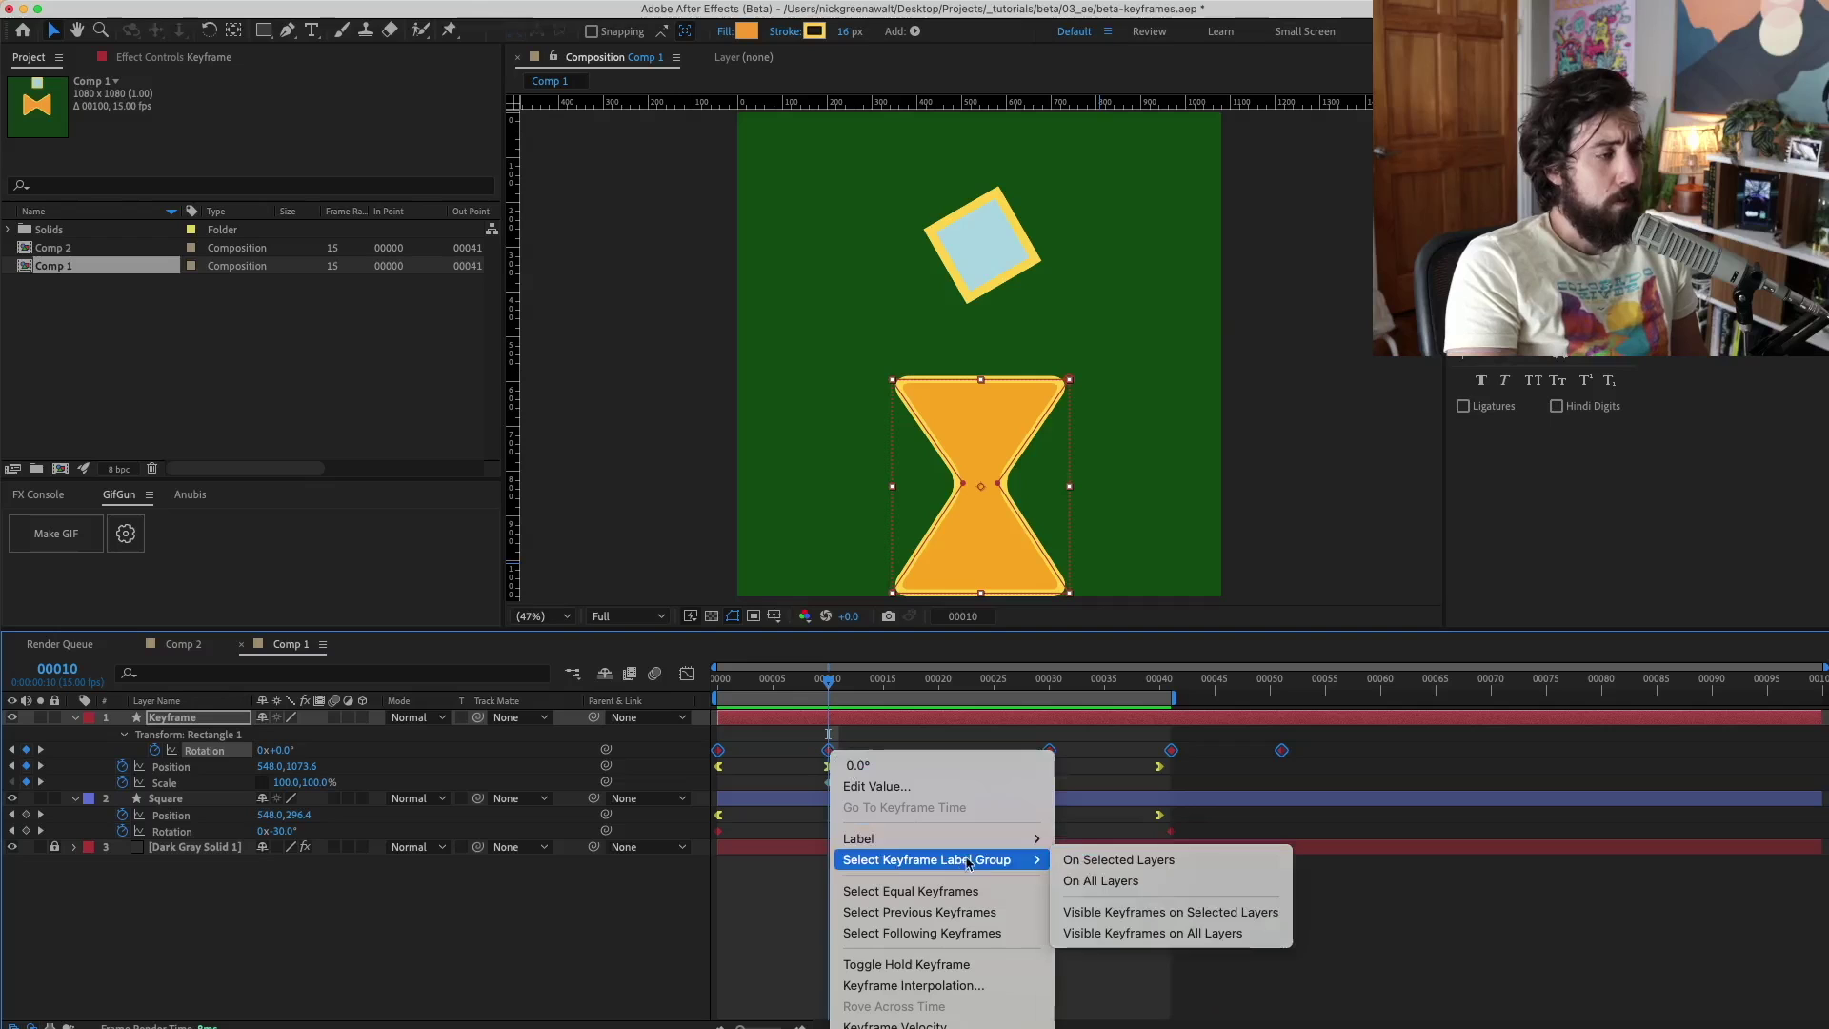
pyautogui.click(1101, 880)
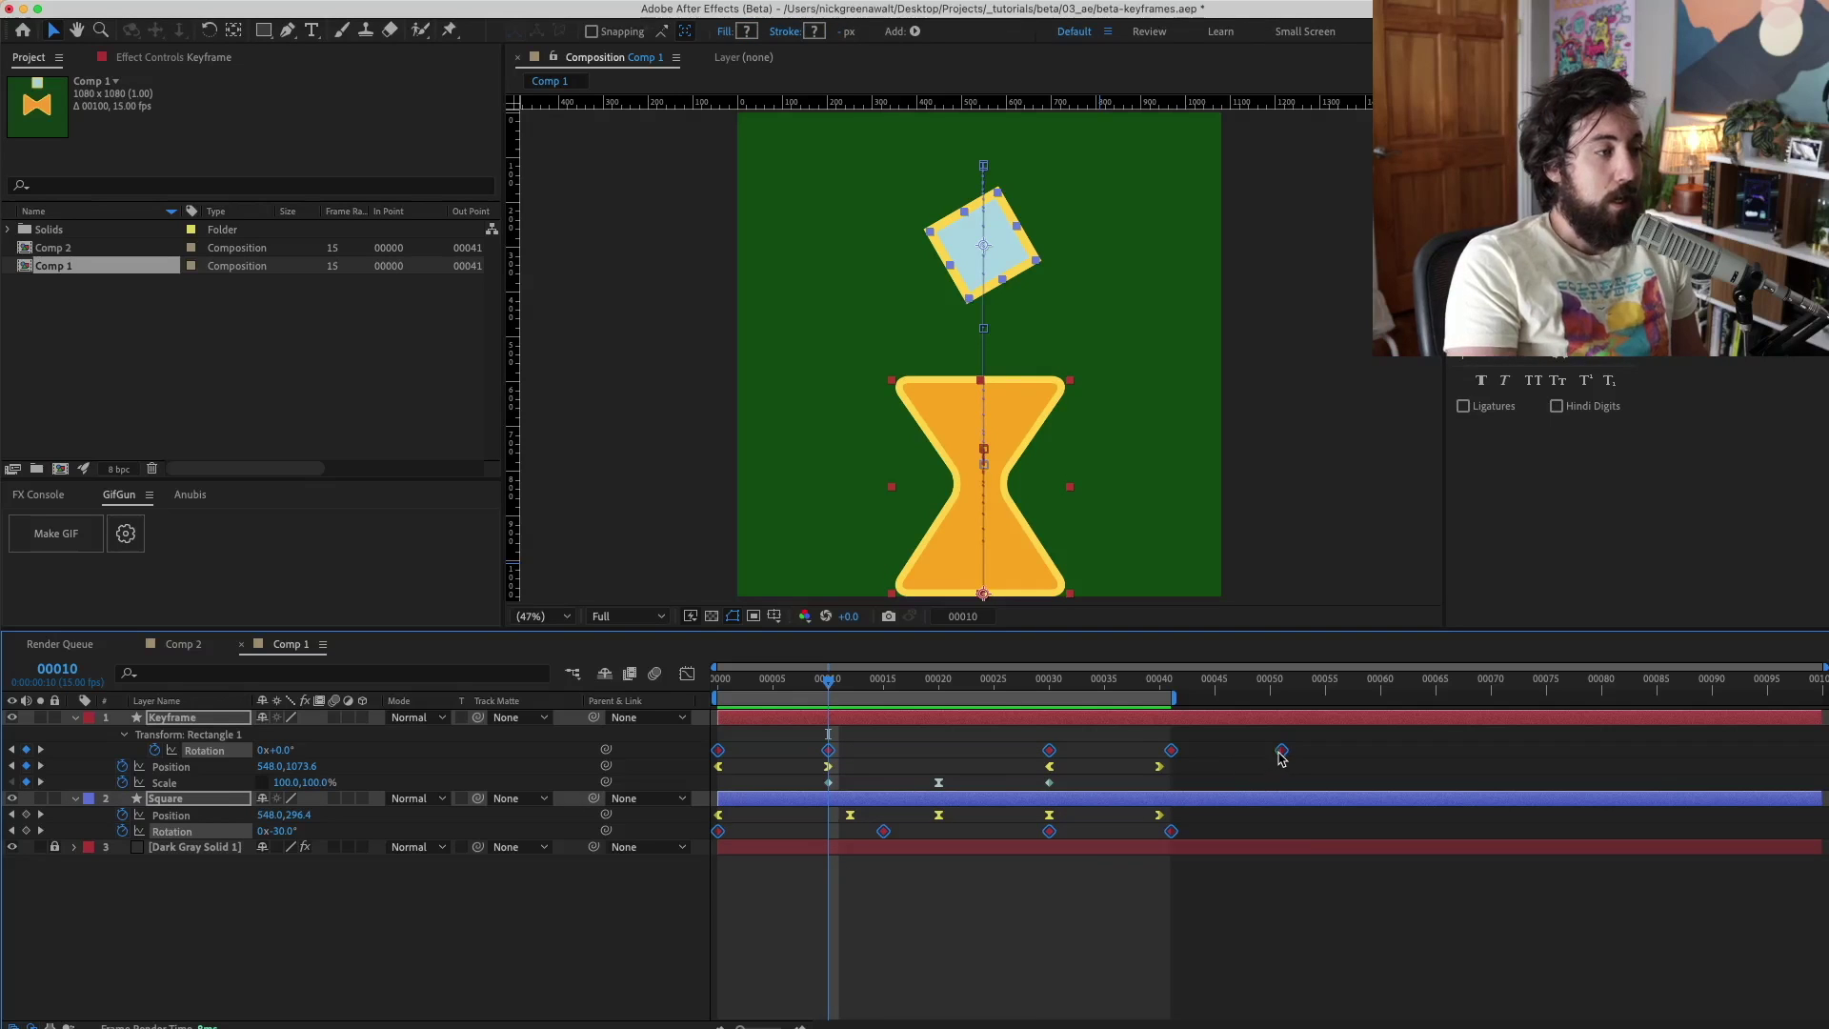
pyautogui.moveTo(1274, 751); pyautogui.dragTo(1153, 762)
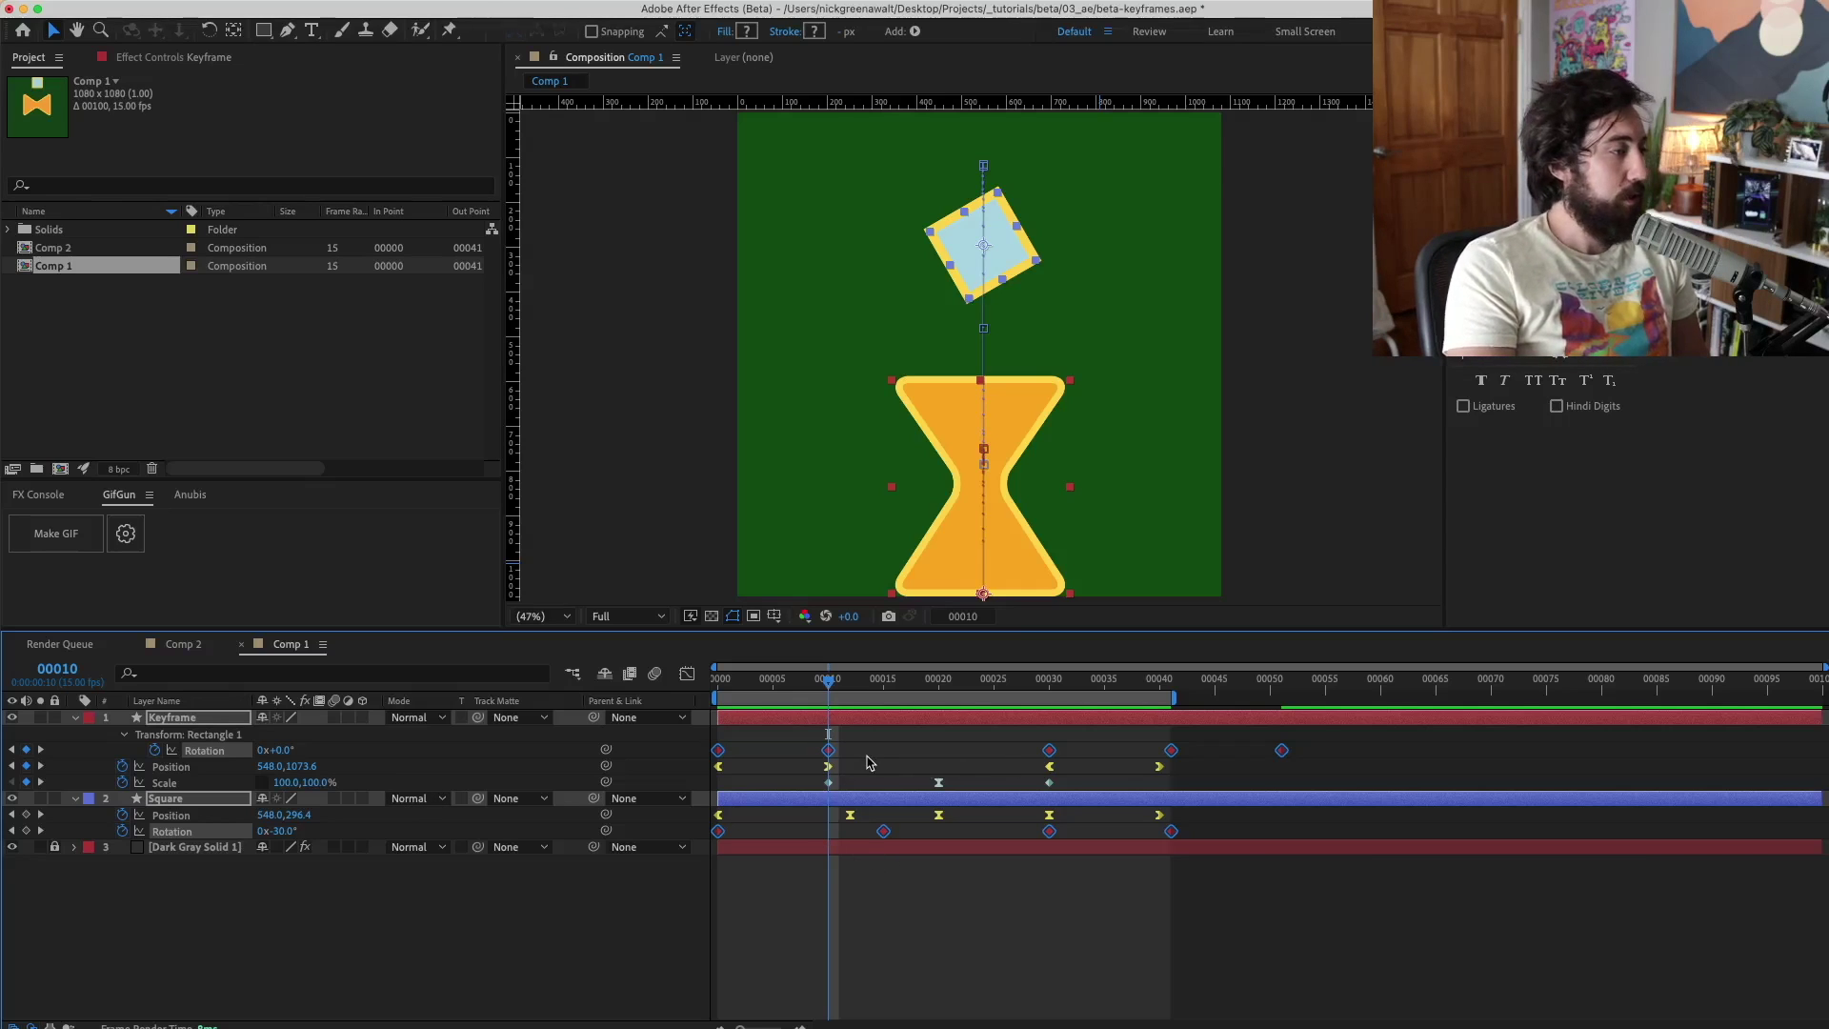
pyautogui.click(914, 750)
pyautogui.rightClick(831, 753)
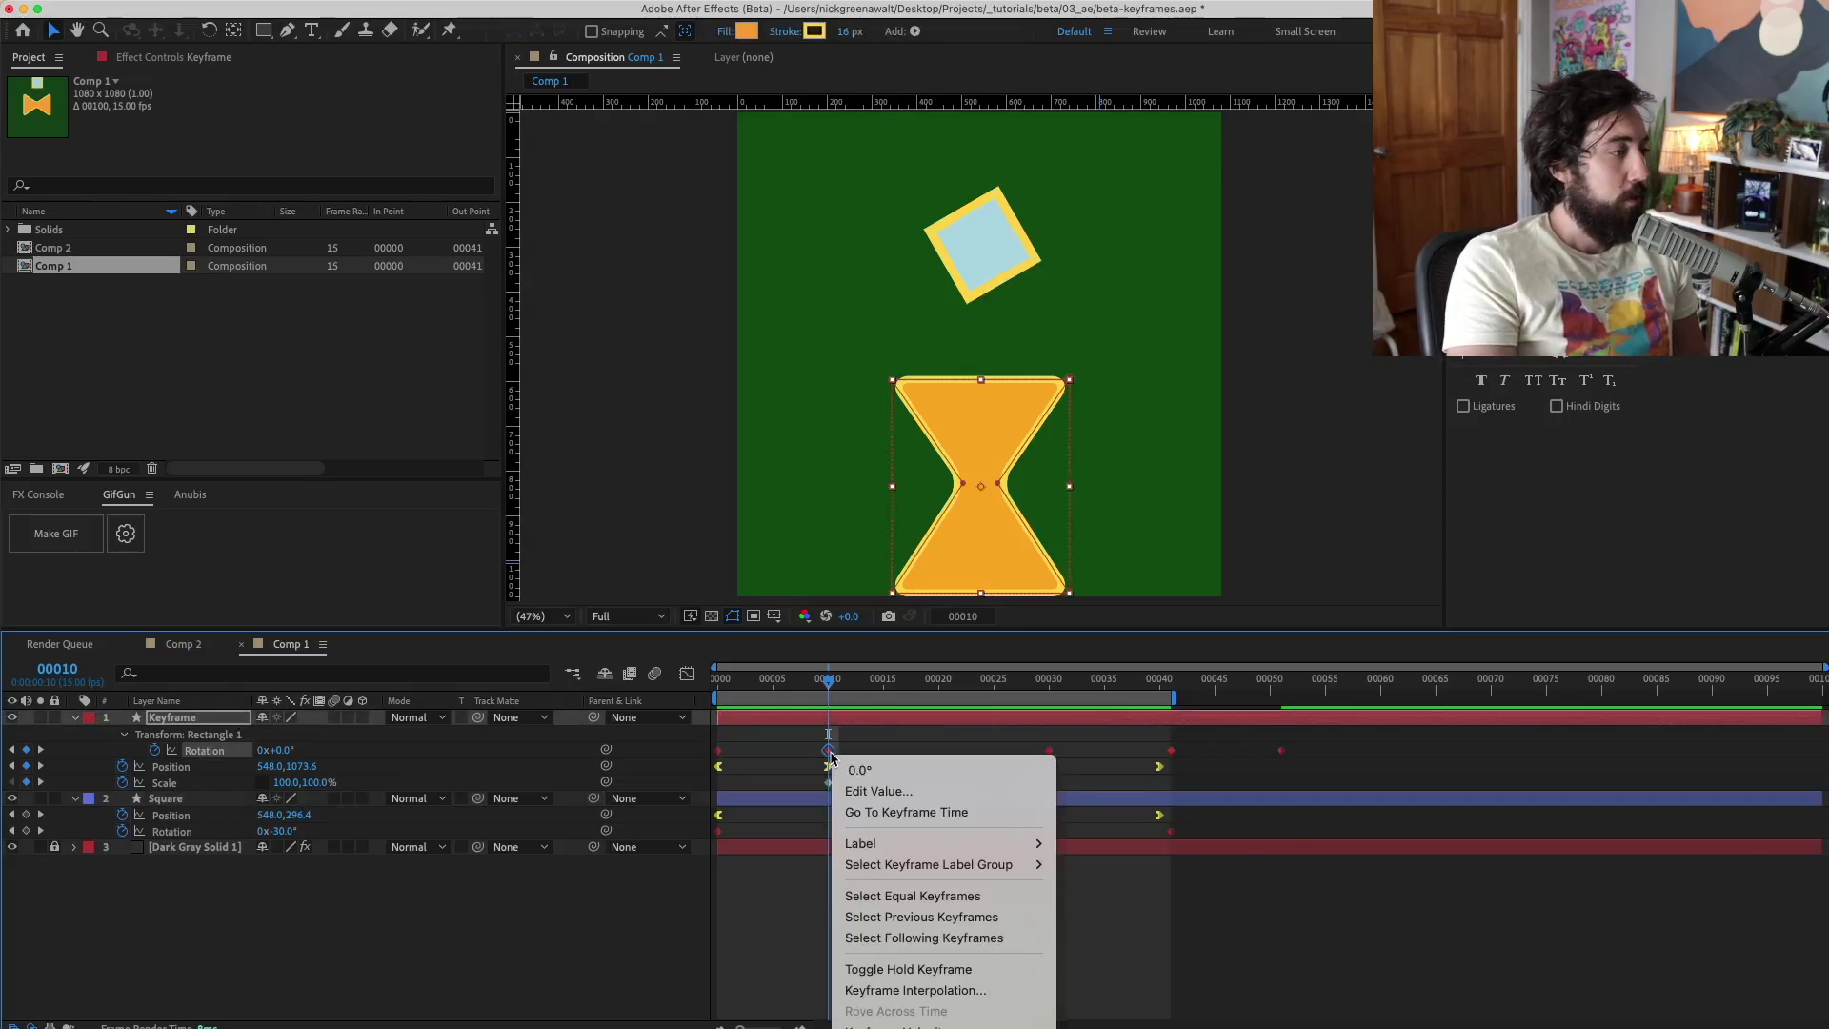
pyautogui.moveTo(971, 864)
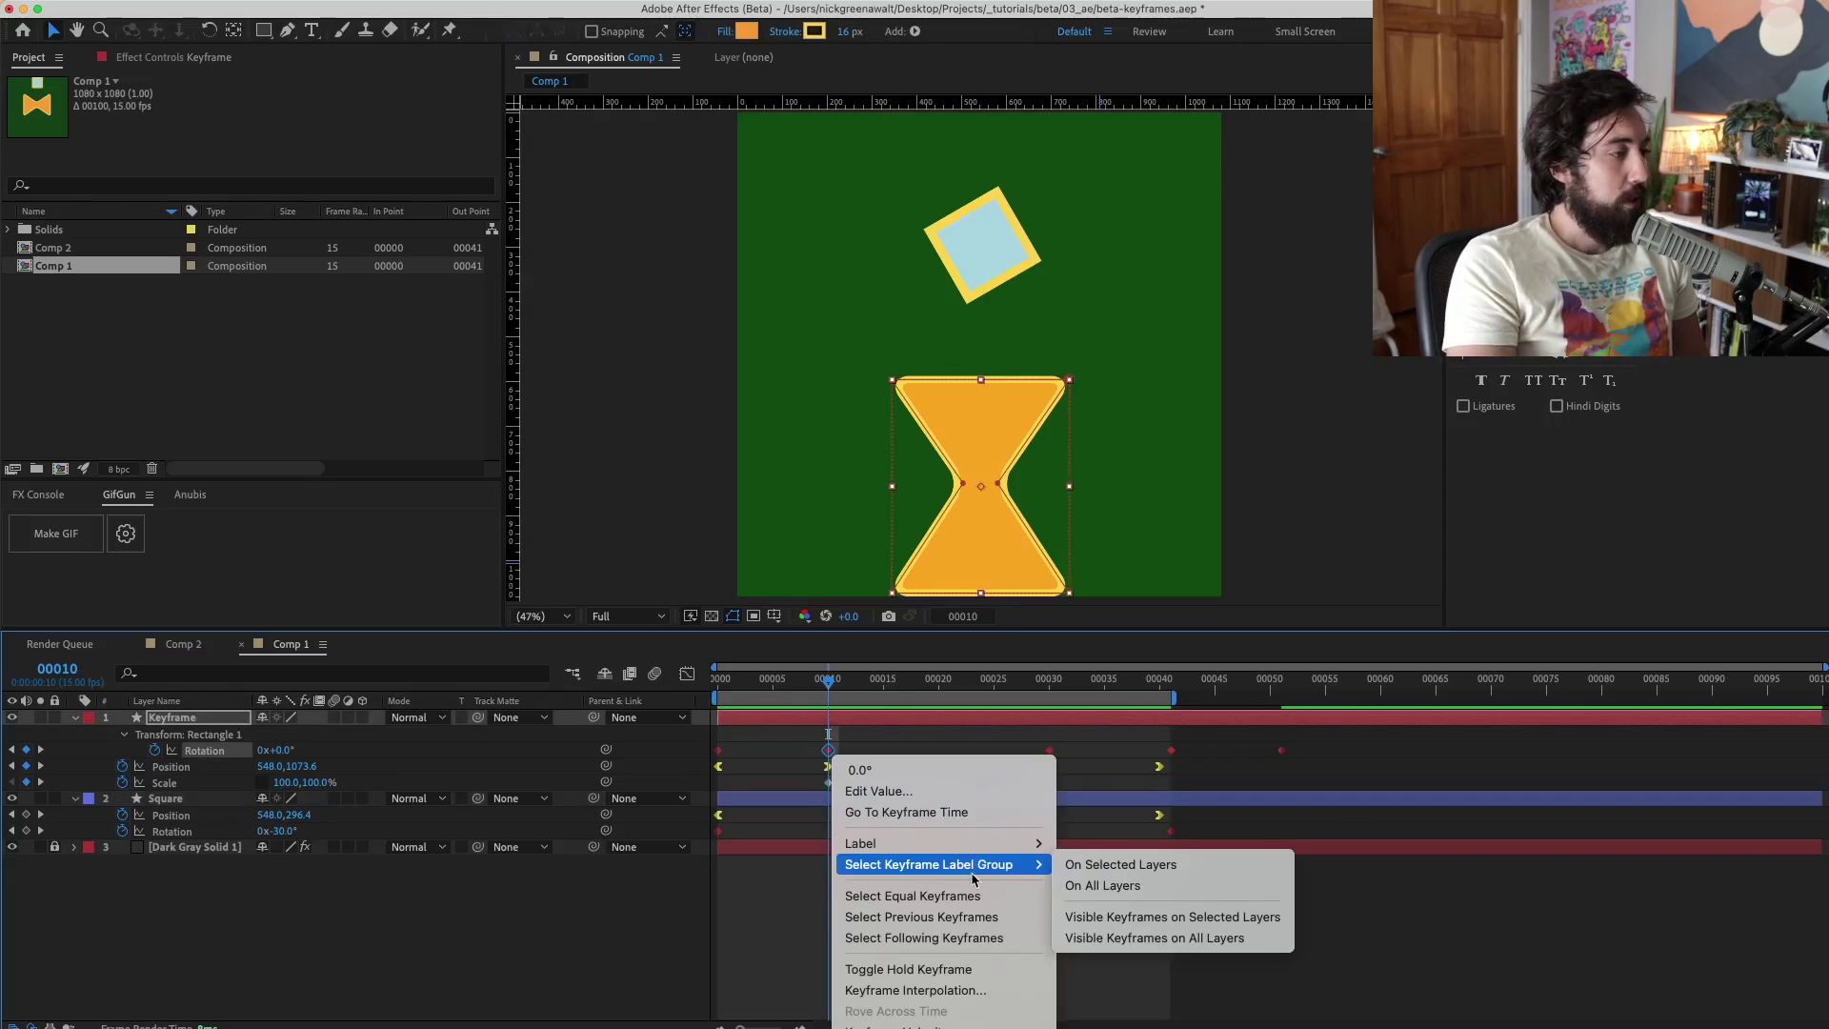
pyautogui.click(1267, 939)
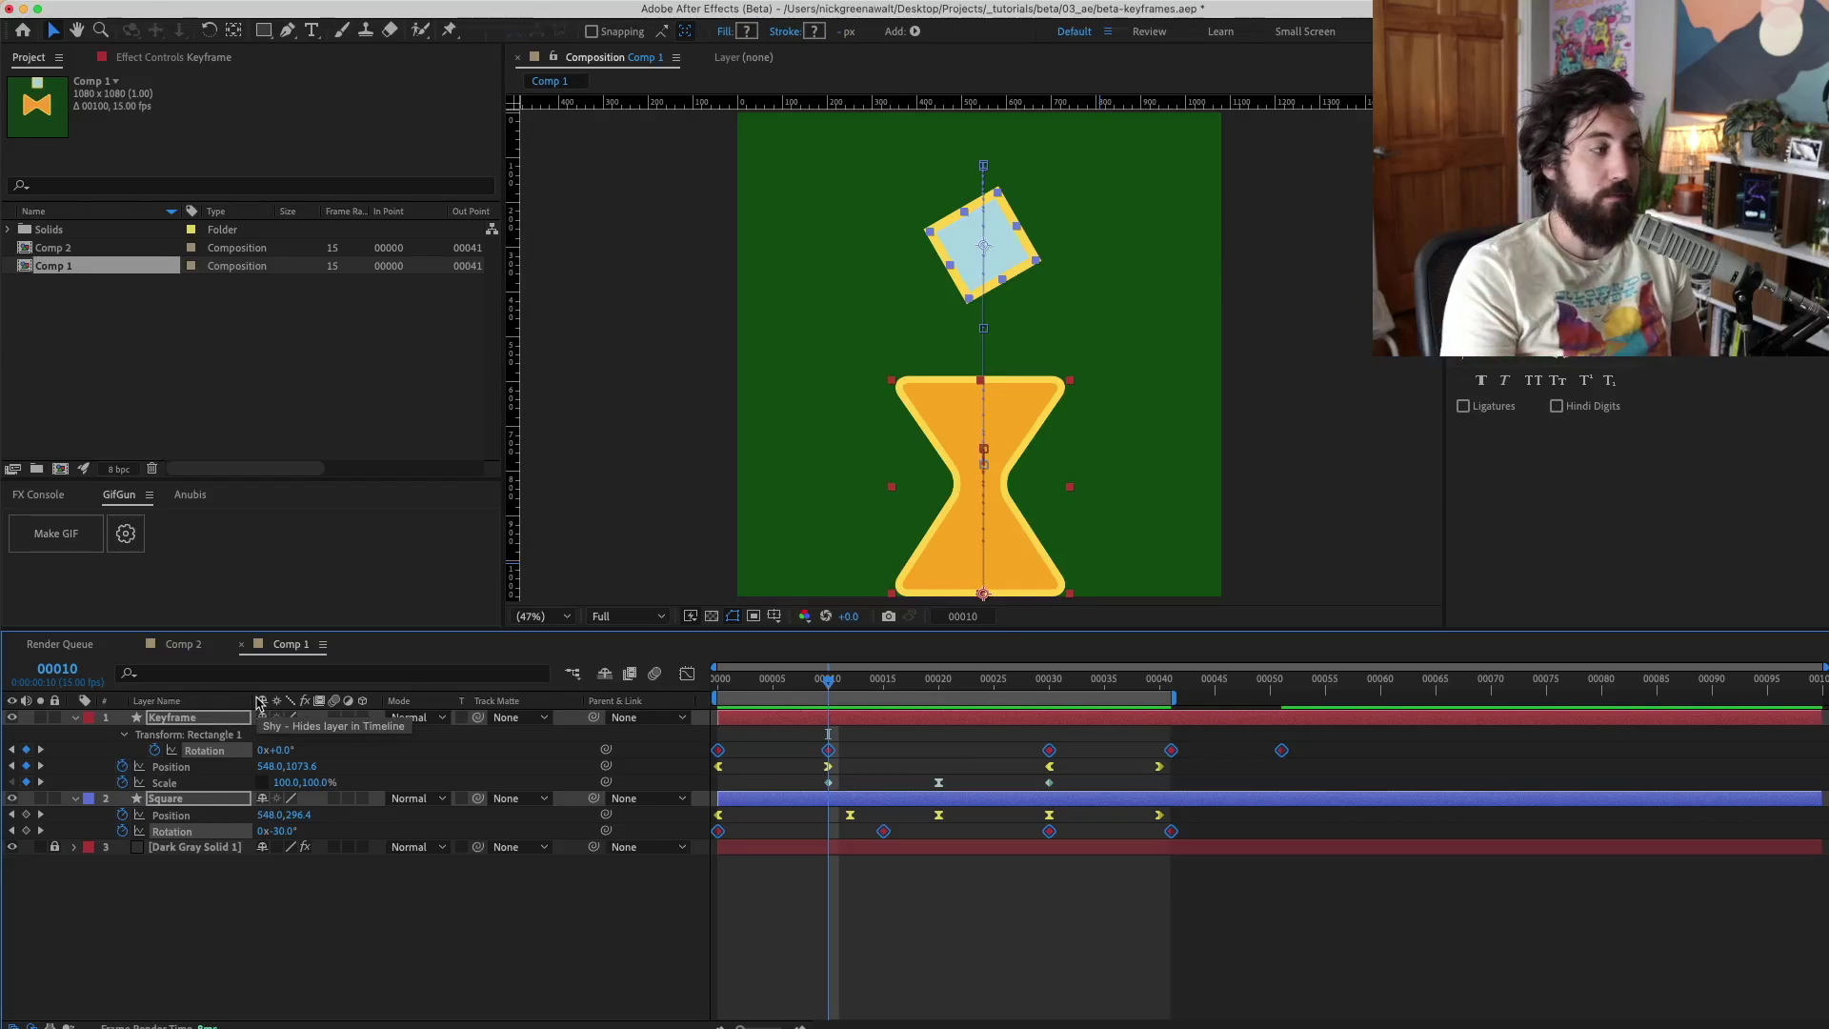
pyautogui.click(877, 758)
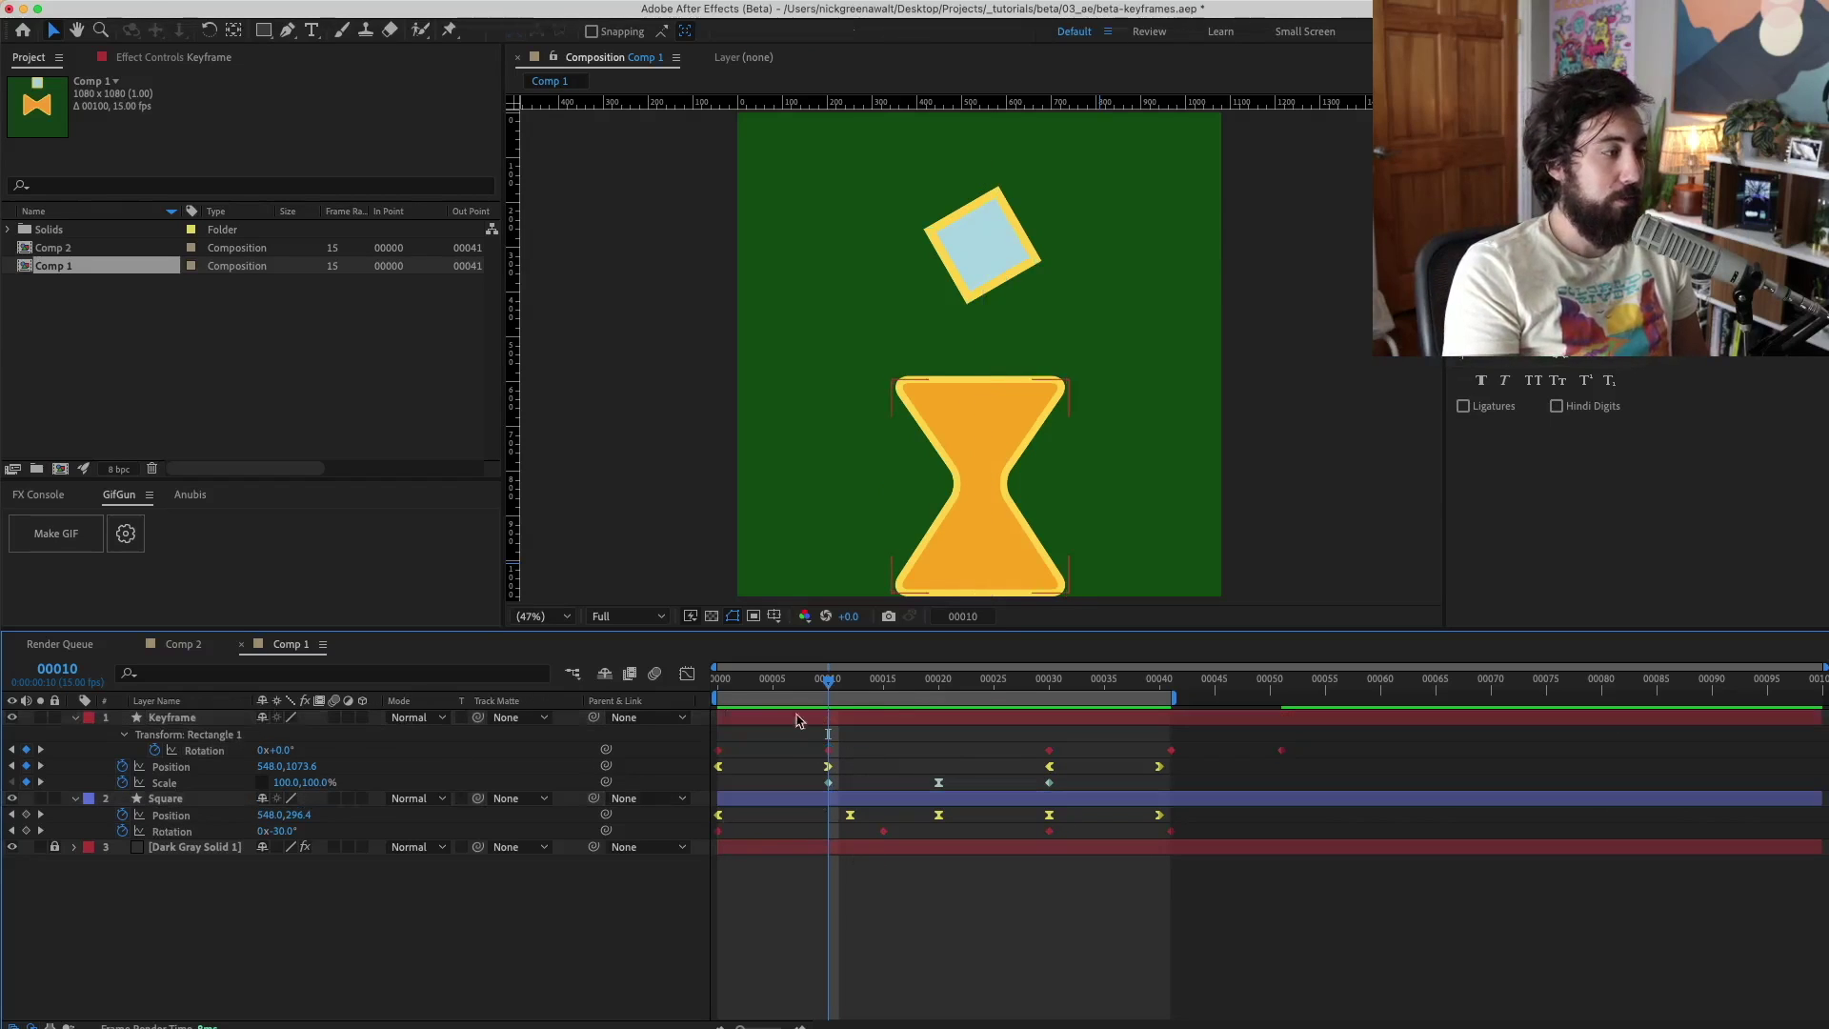
pyautogui.click(126, 738)
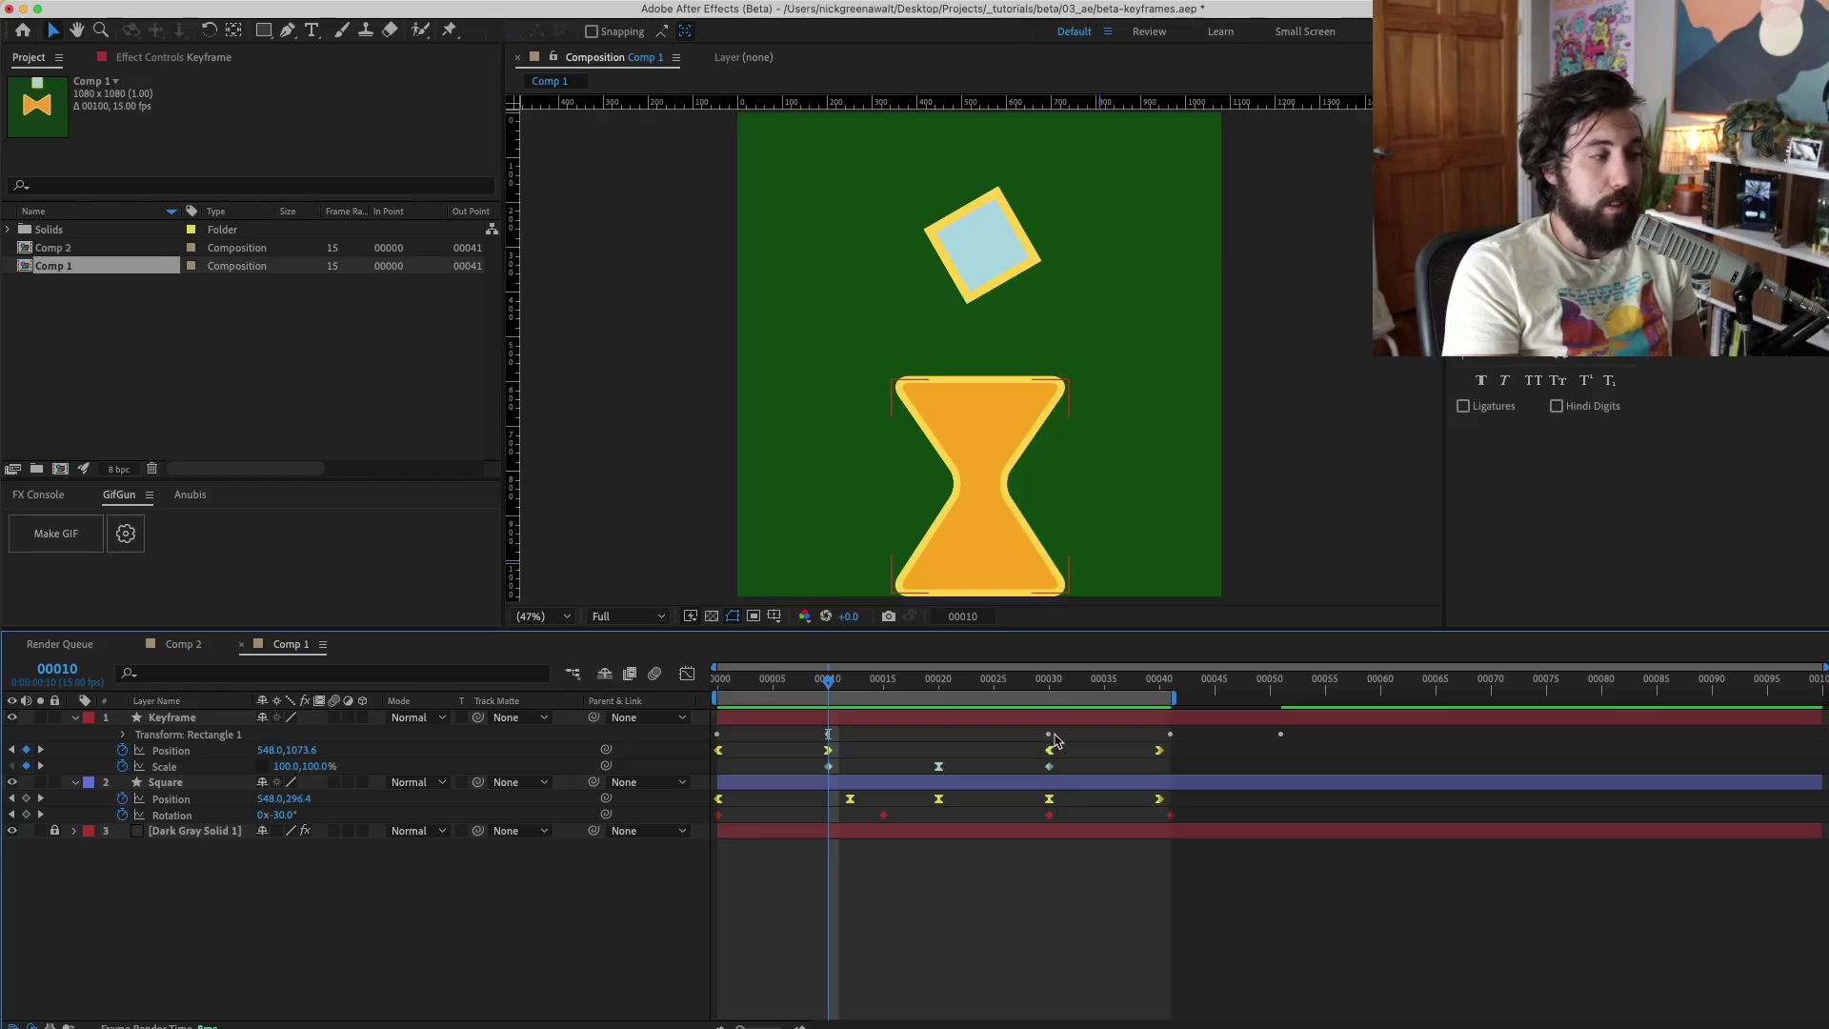
pyautogui.click(124, 735)
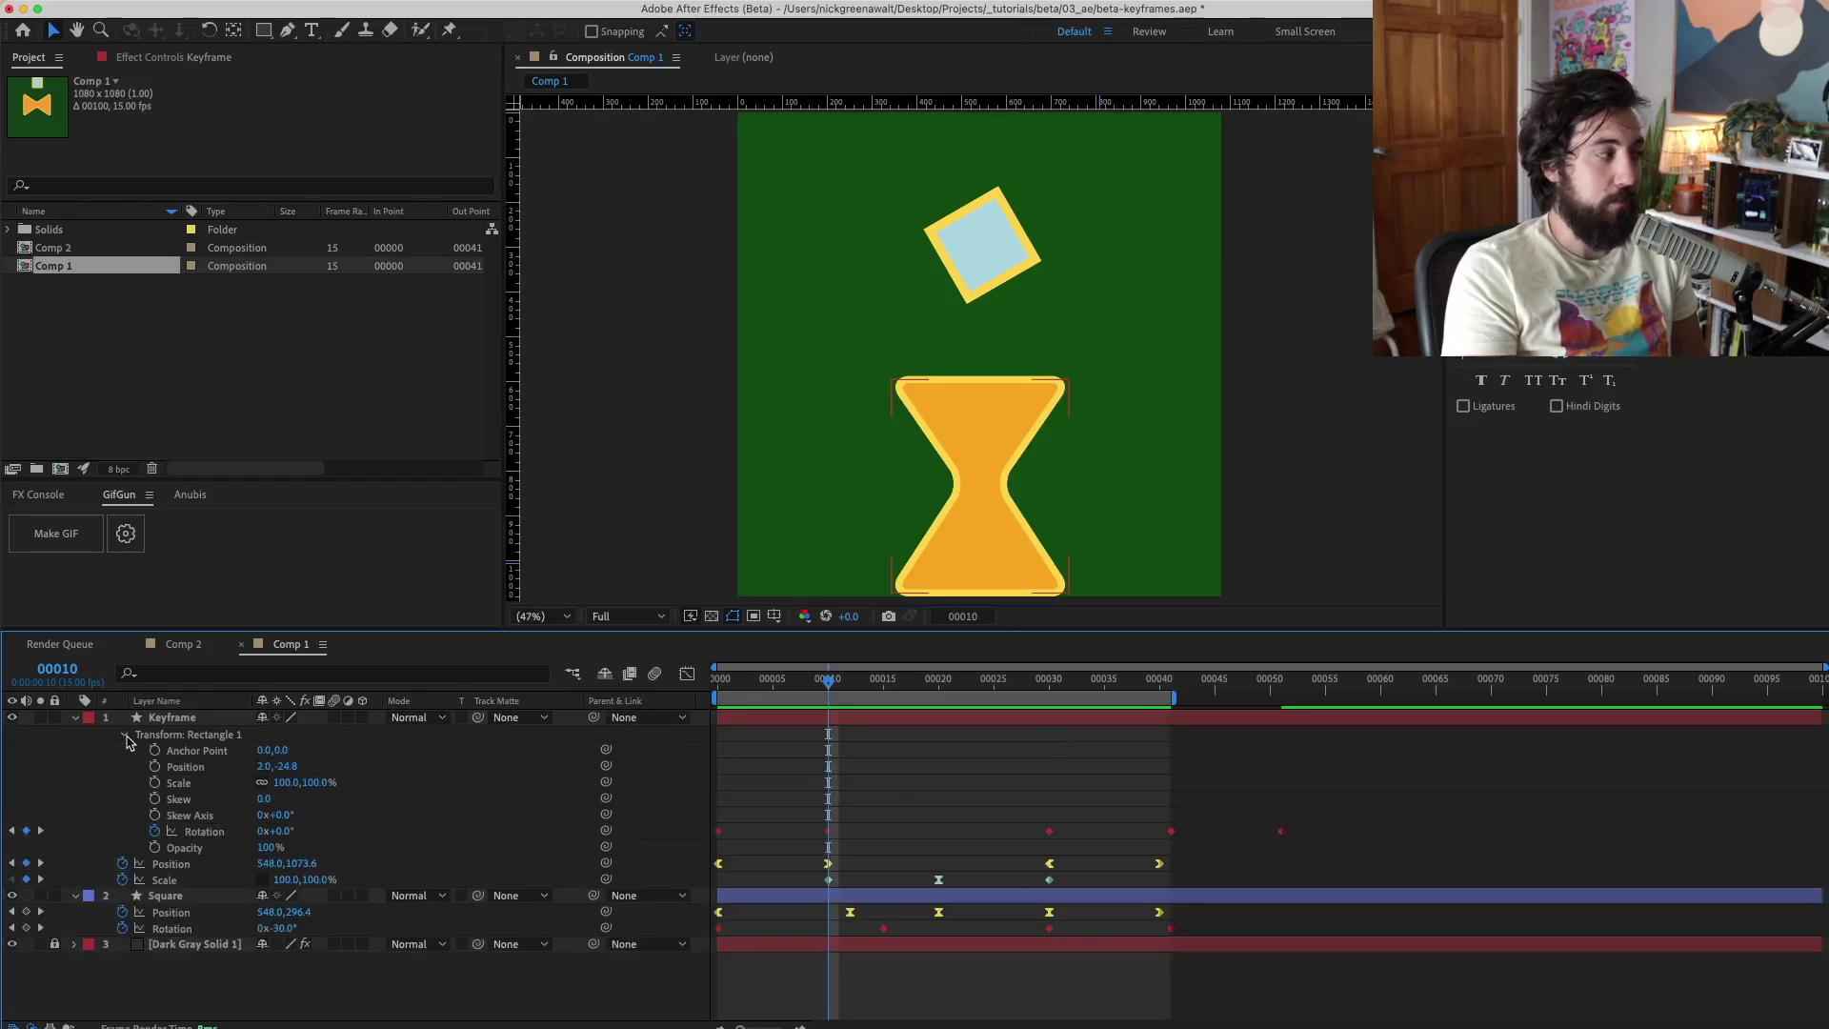
pyautogui.click(124, 735)
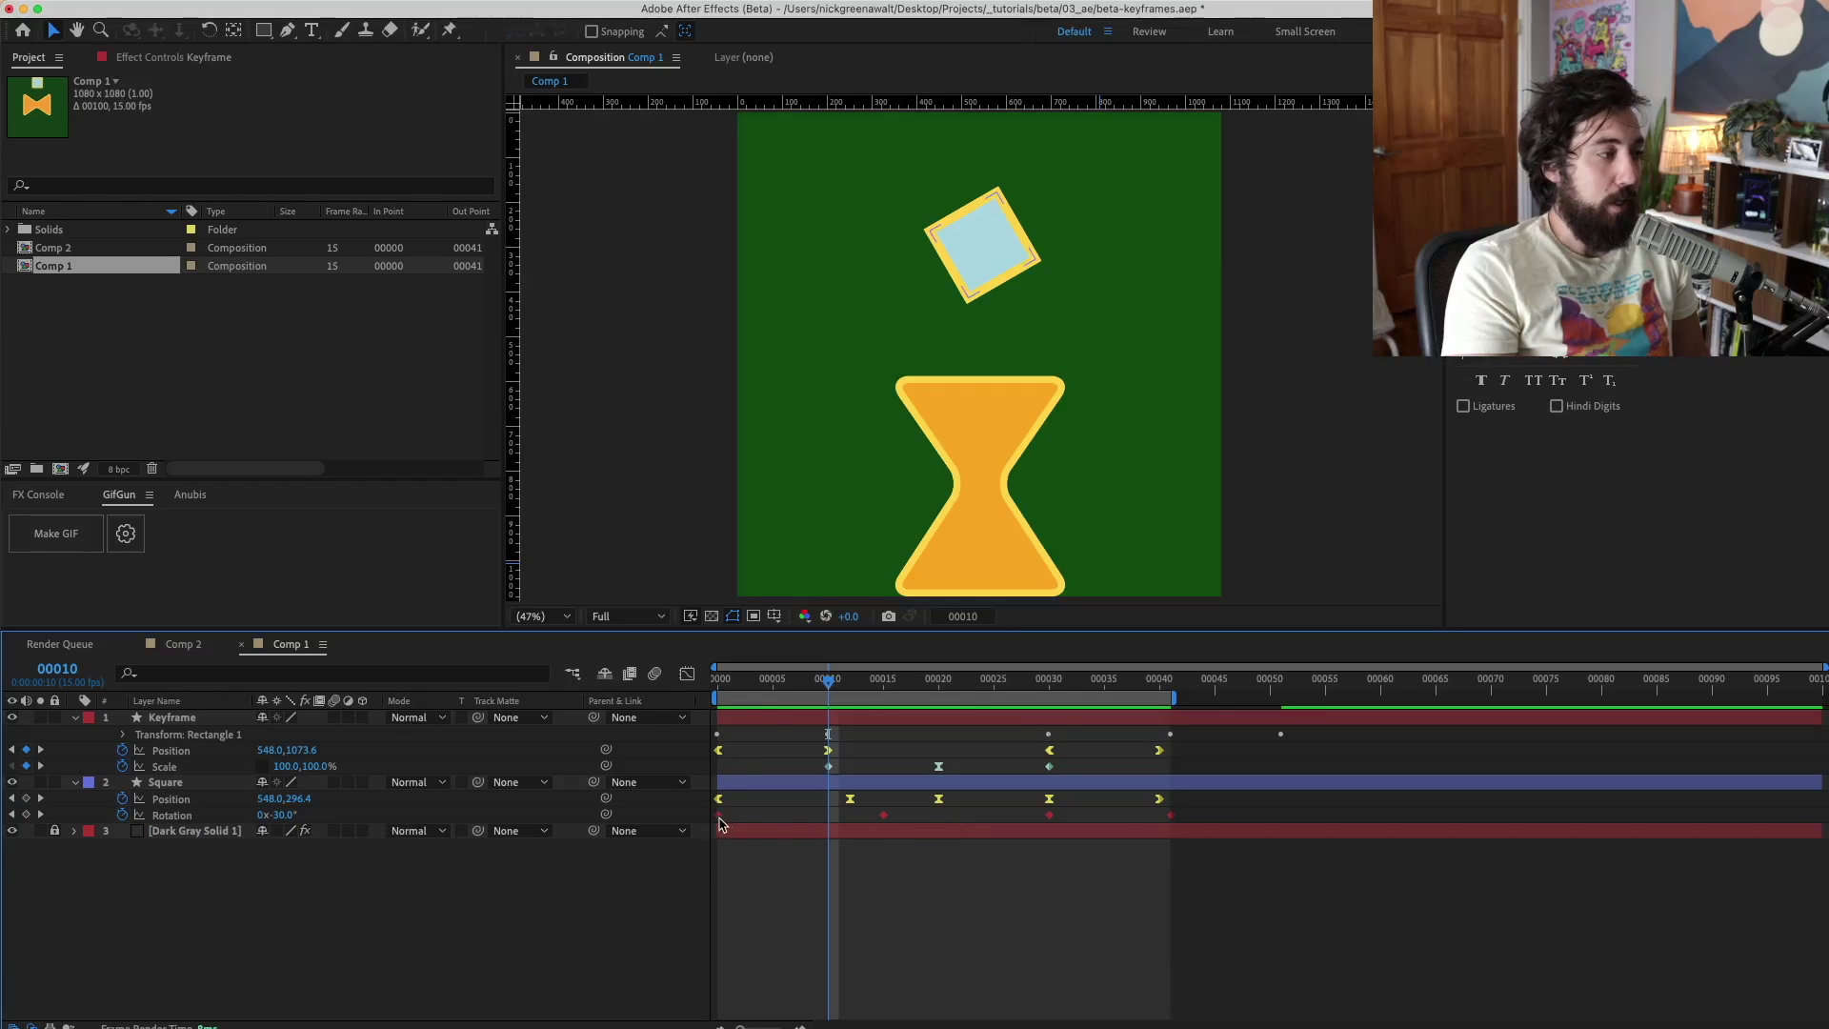
pyautogui.rightClick(718, 816)
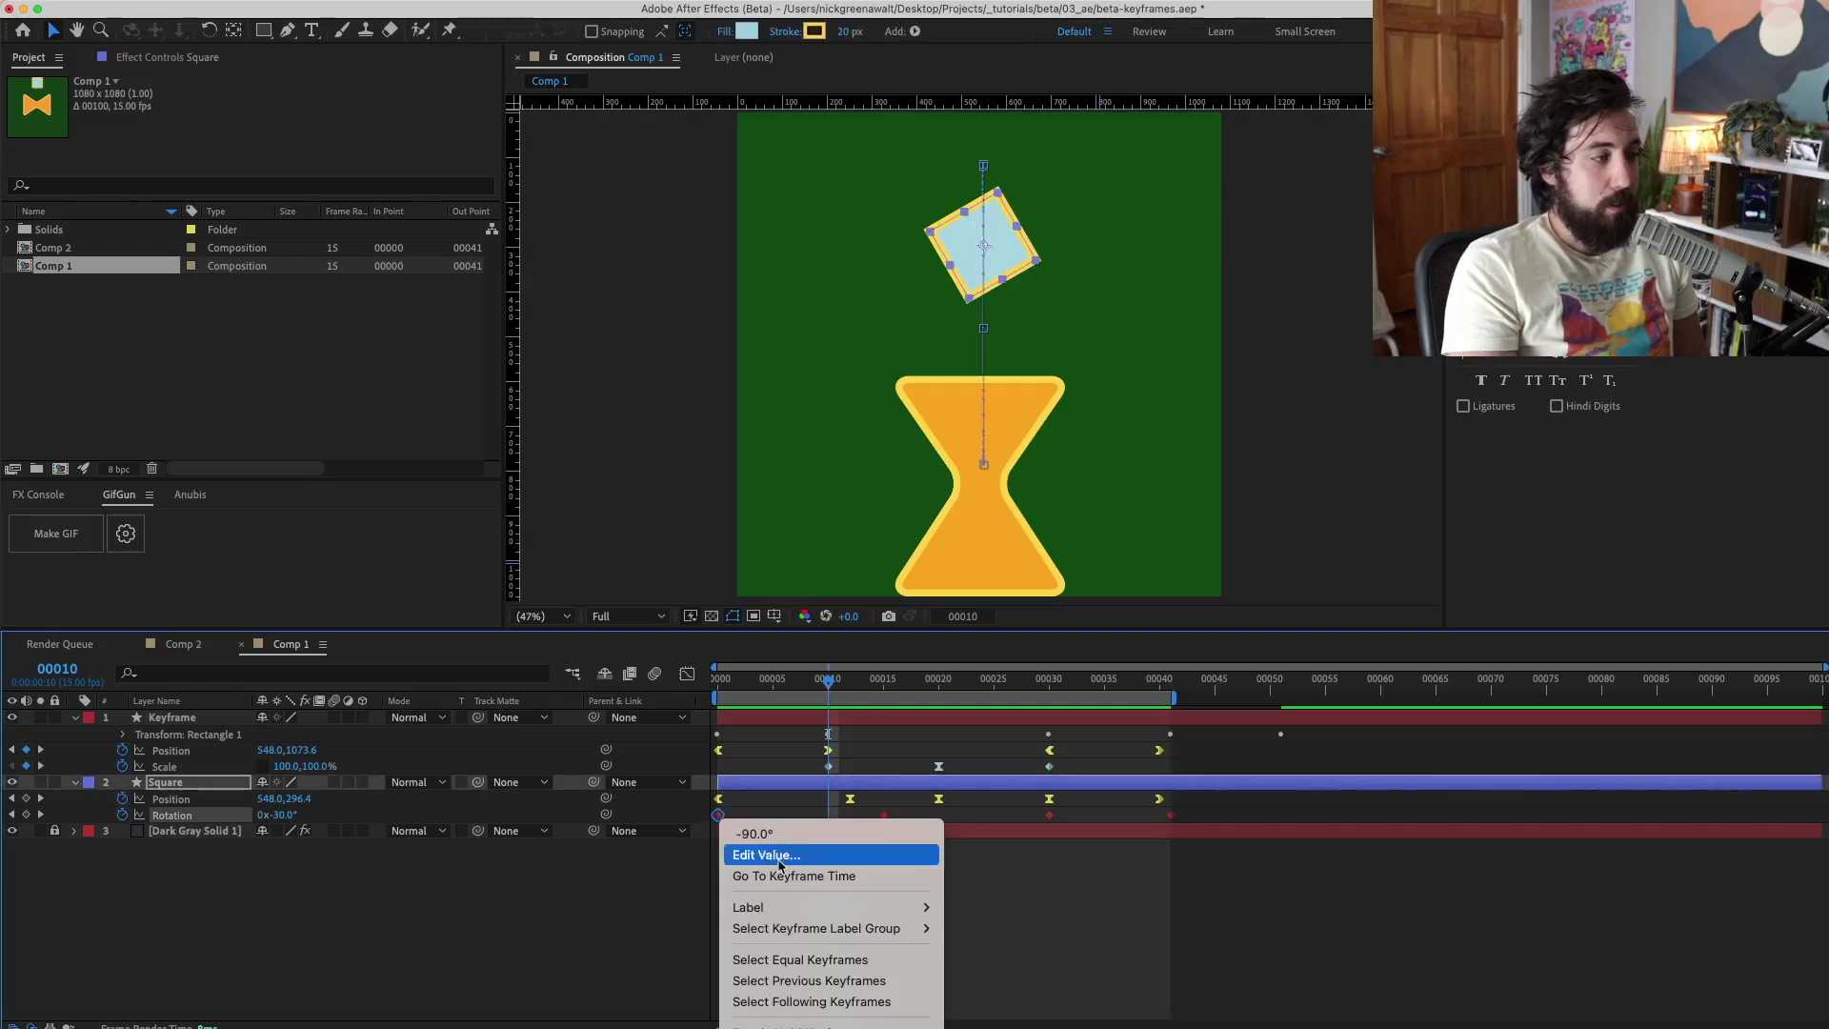
pyautogui.moveTo(861, 929)
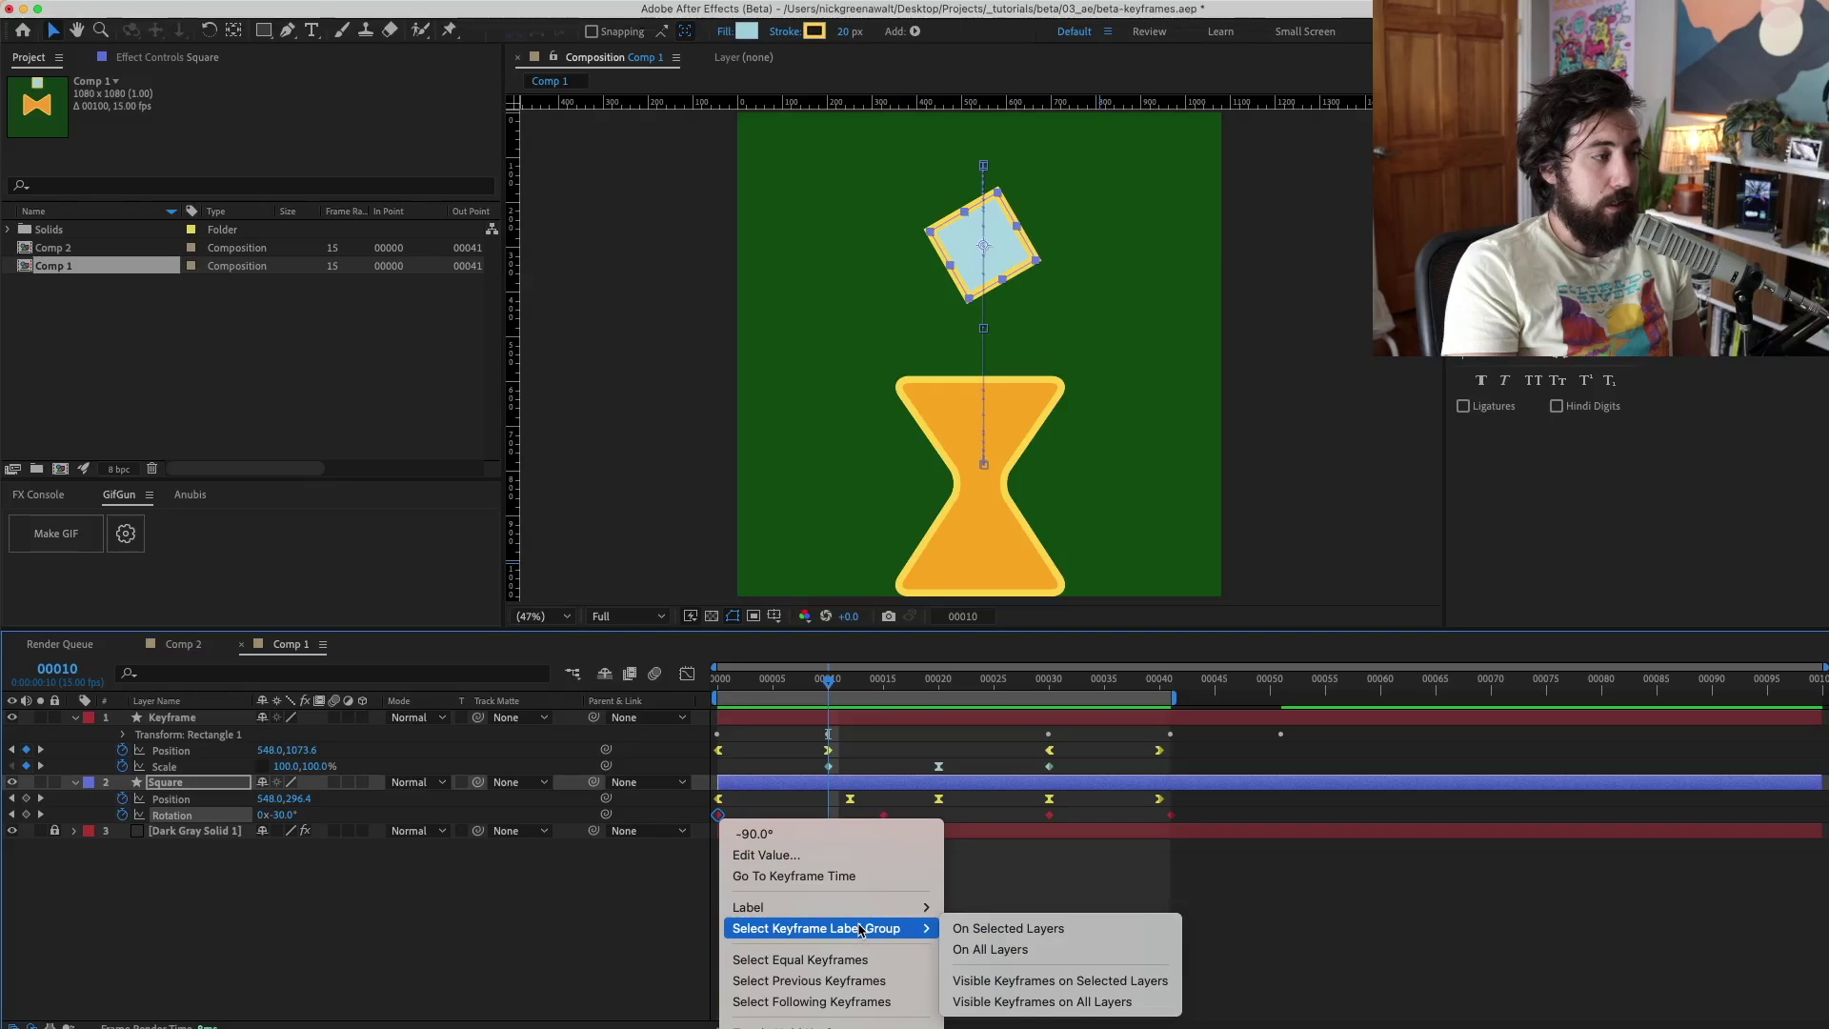
pyautogui.click(1114, 1002)
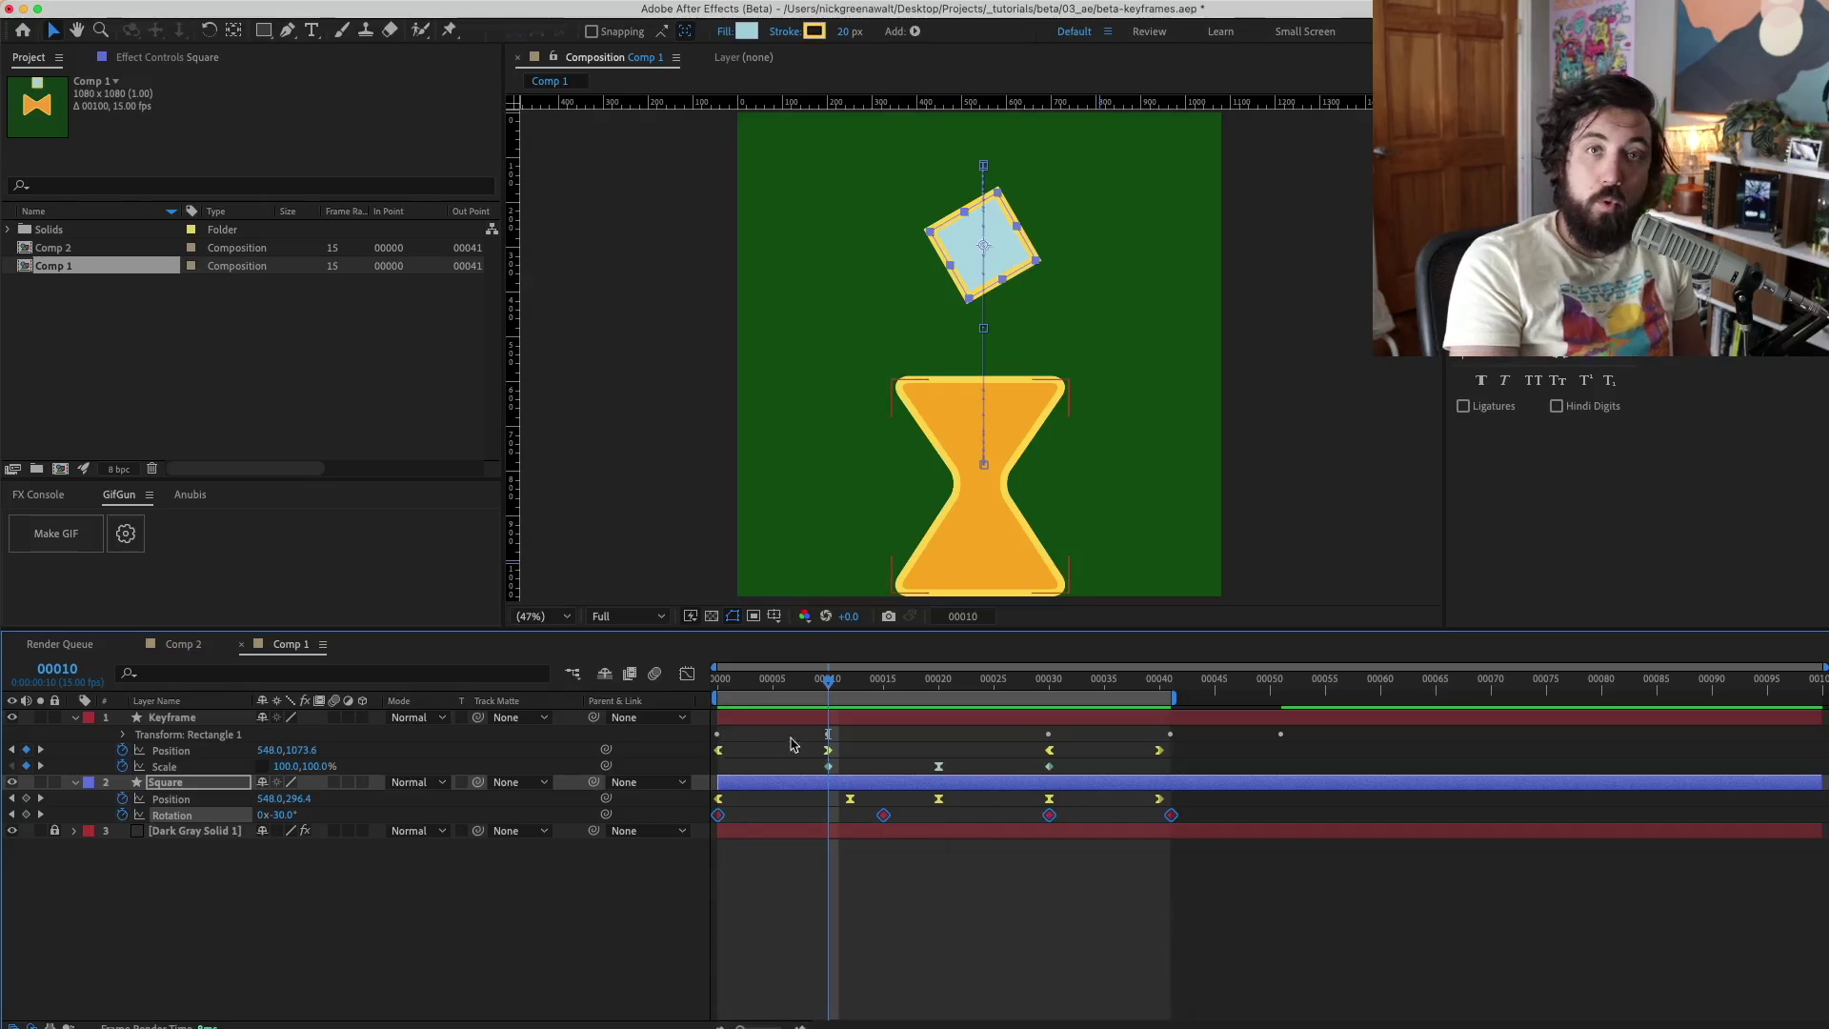
pyautogui.click(122, 736)
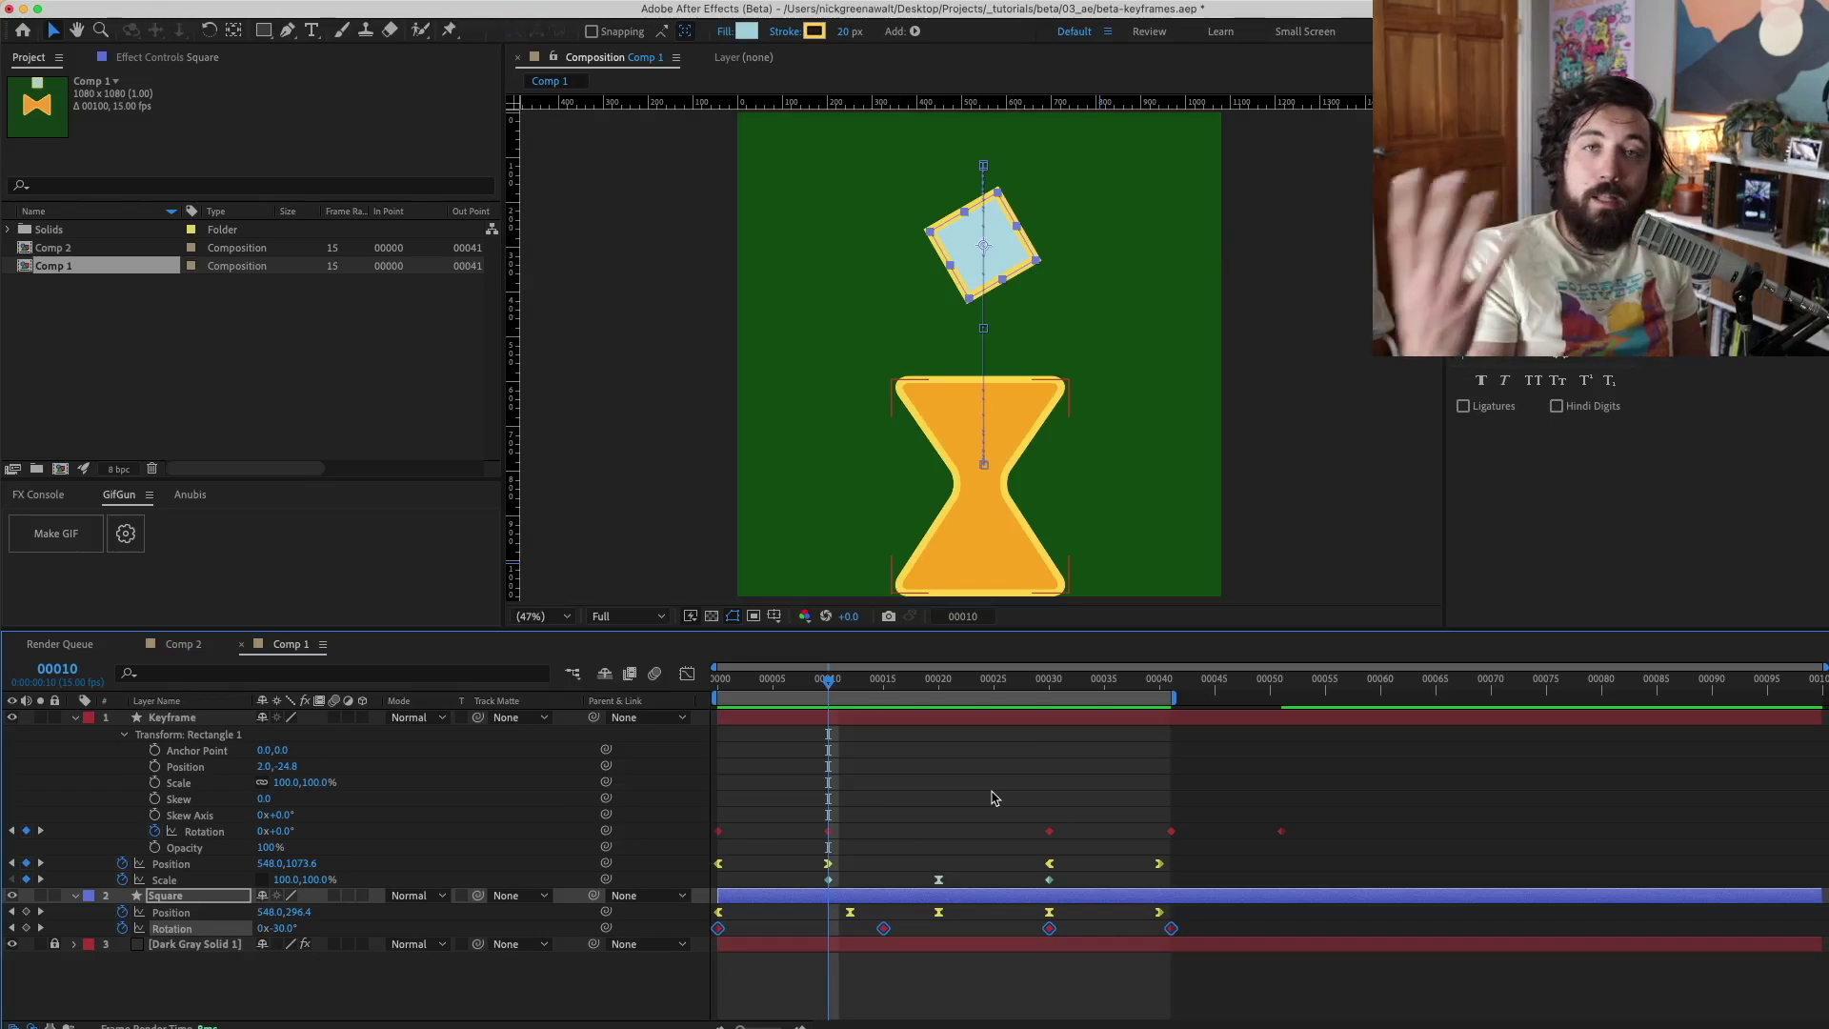
pyautogui.click(956, 746)
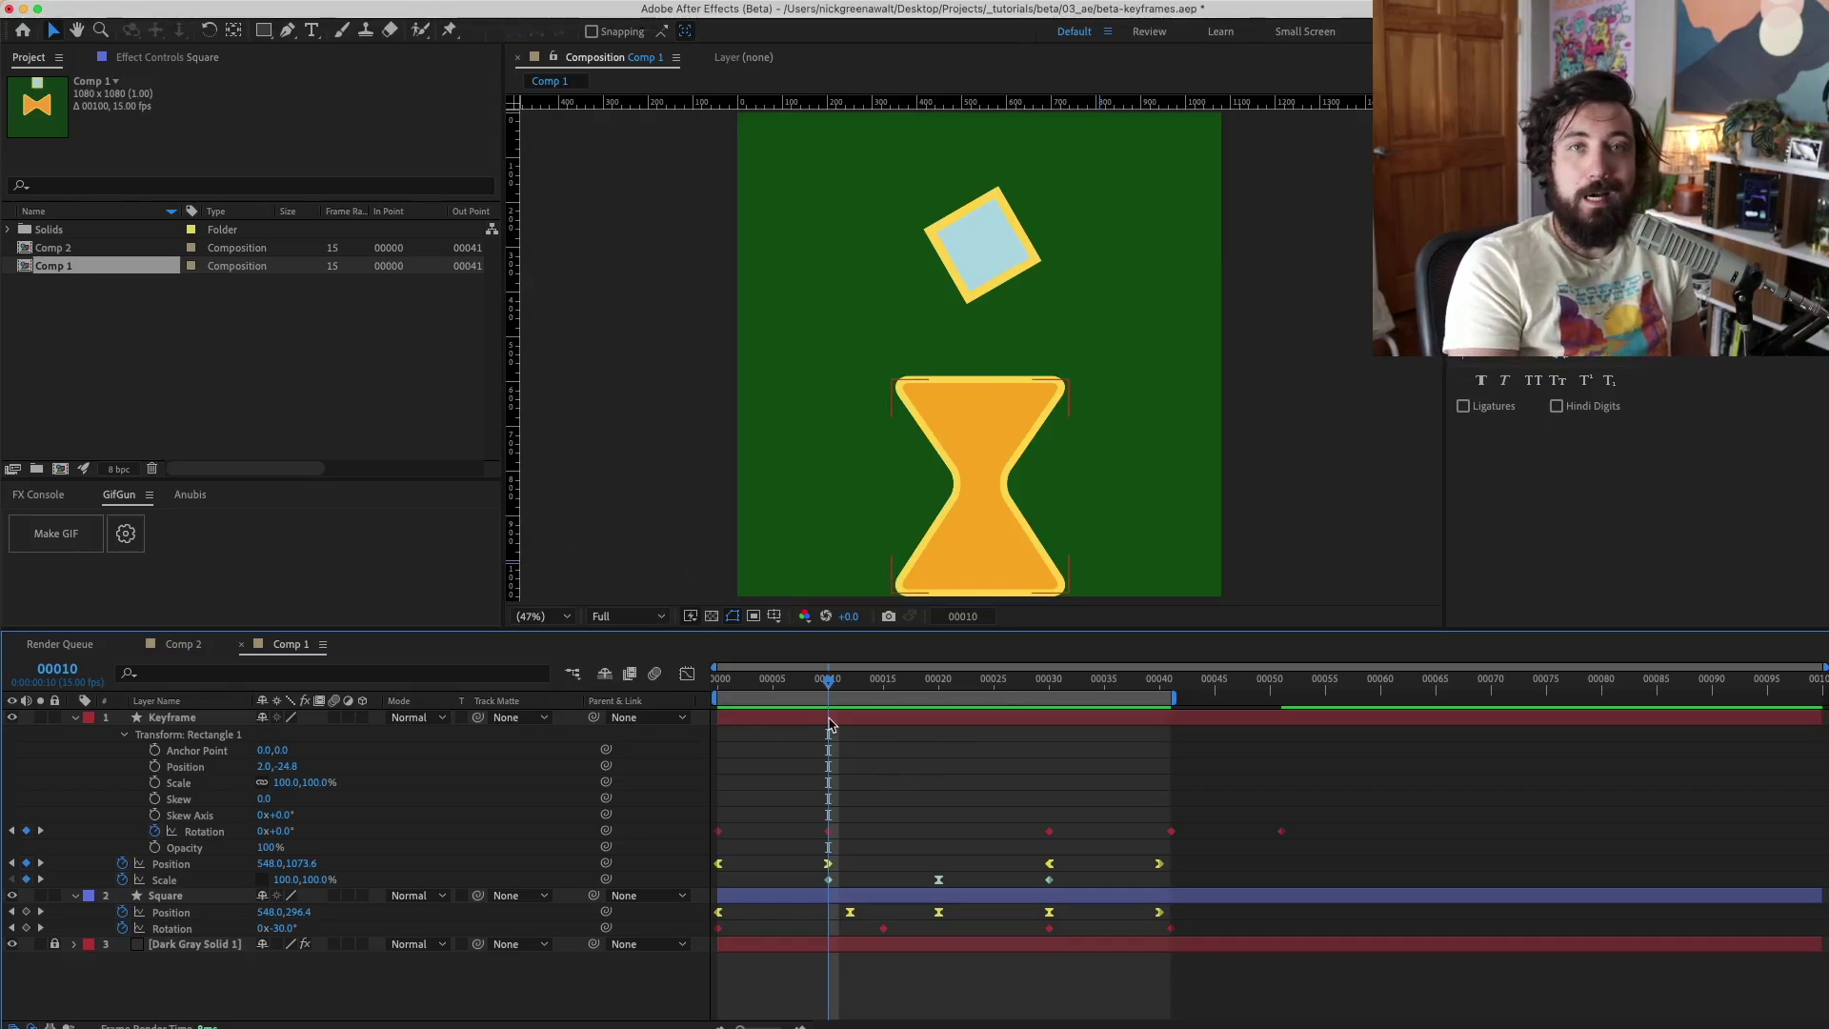
# Step: In Labels preferences, change the Green label to 00FF07 and rename it 'neo green like in the matrix'
pyautogui.click(112, 10)
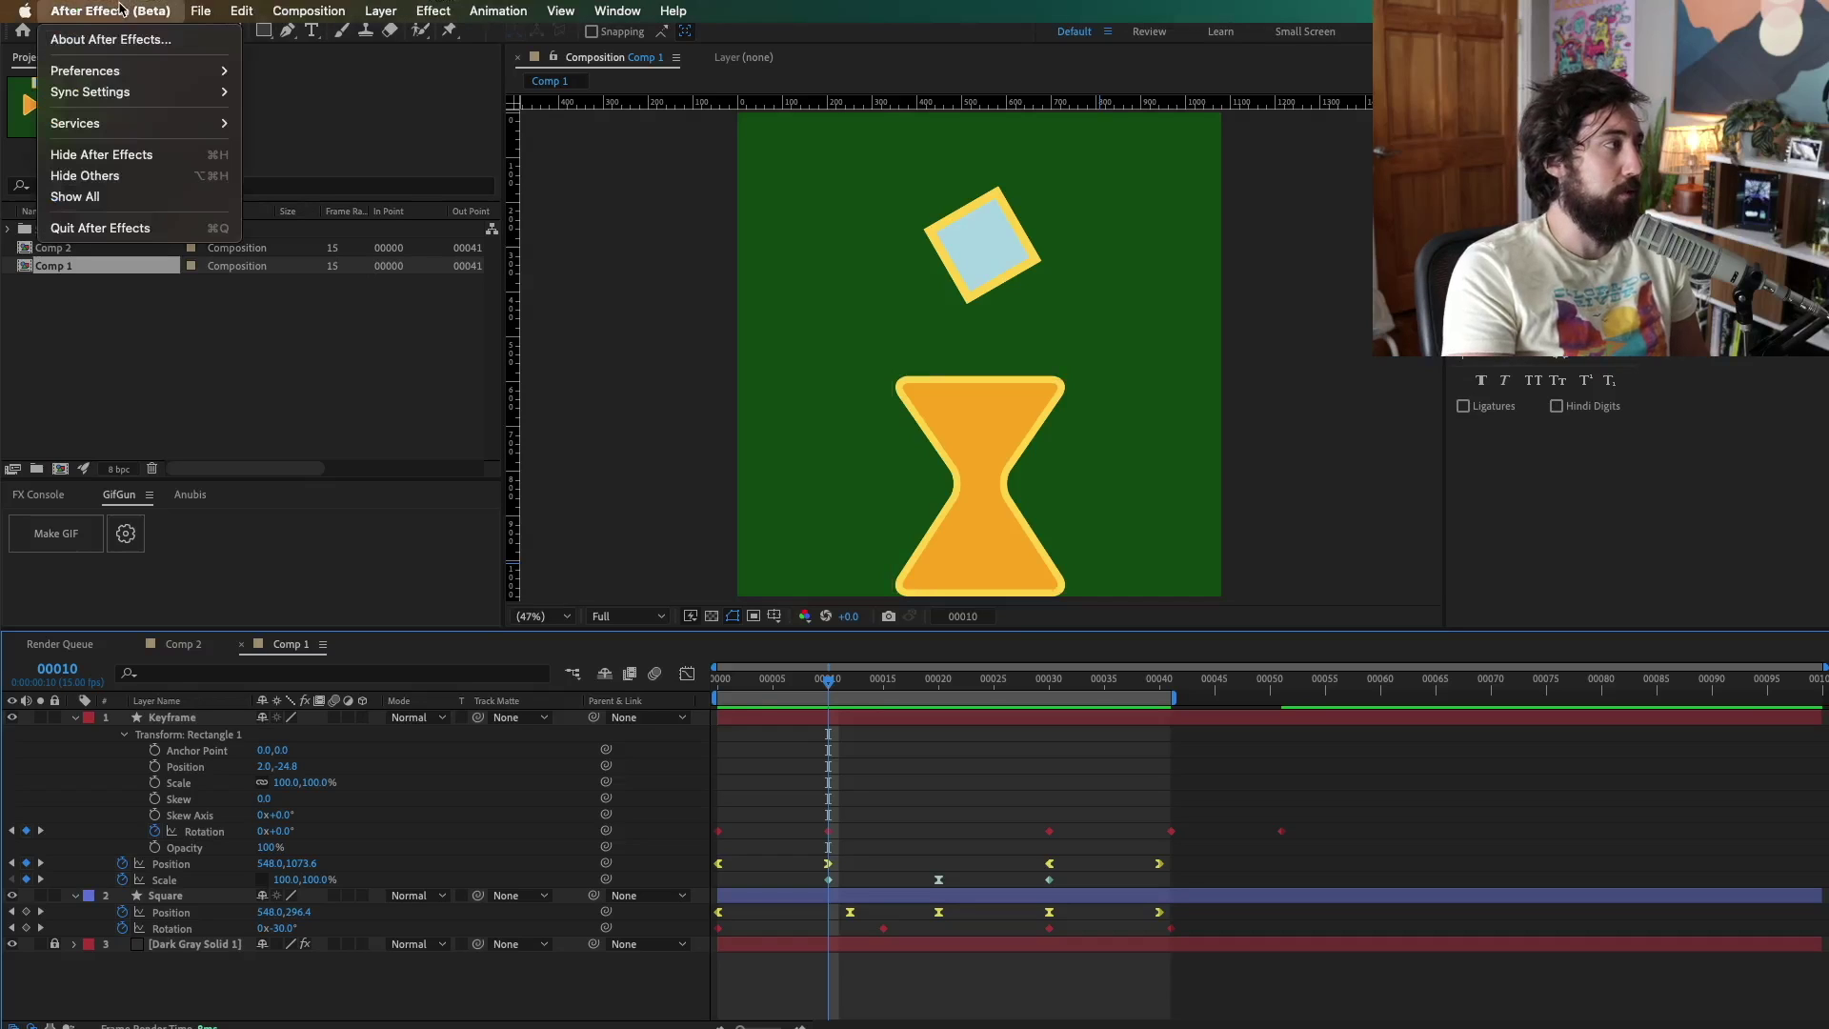
pyautogui.moveTo(136, 71)
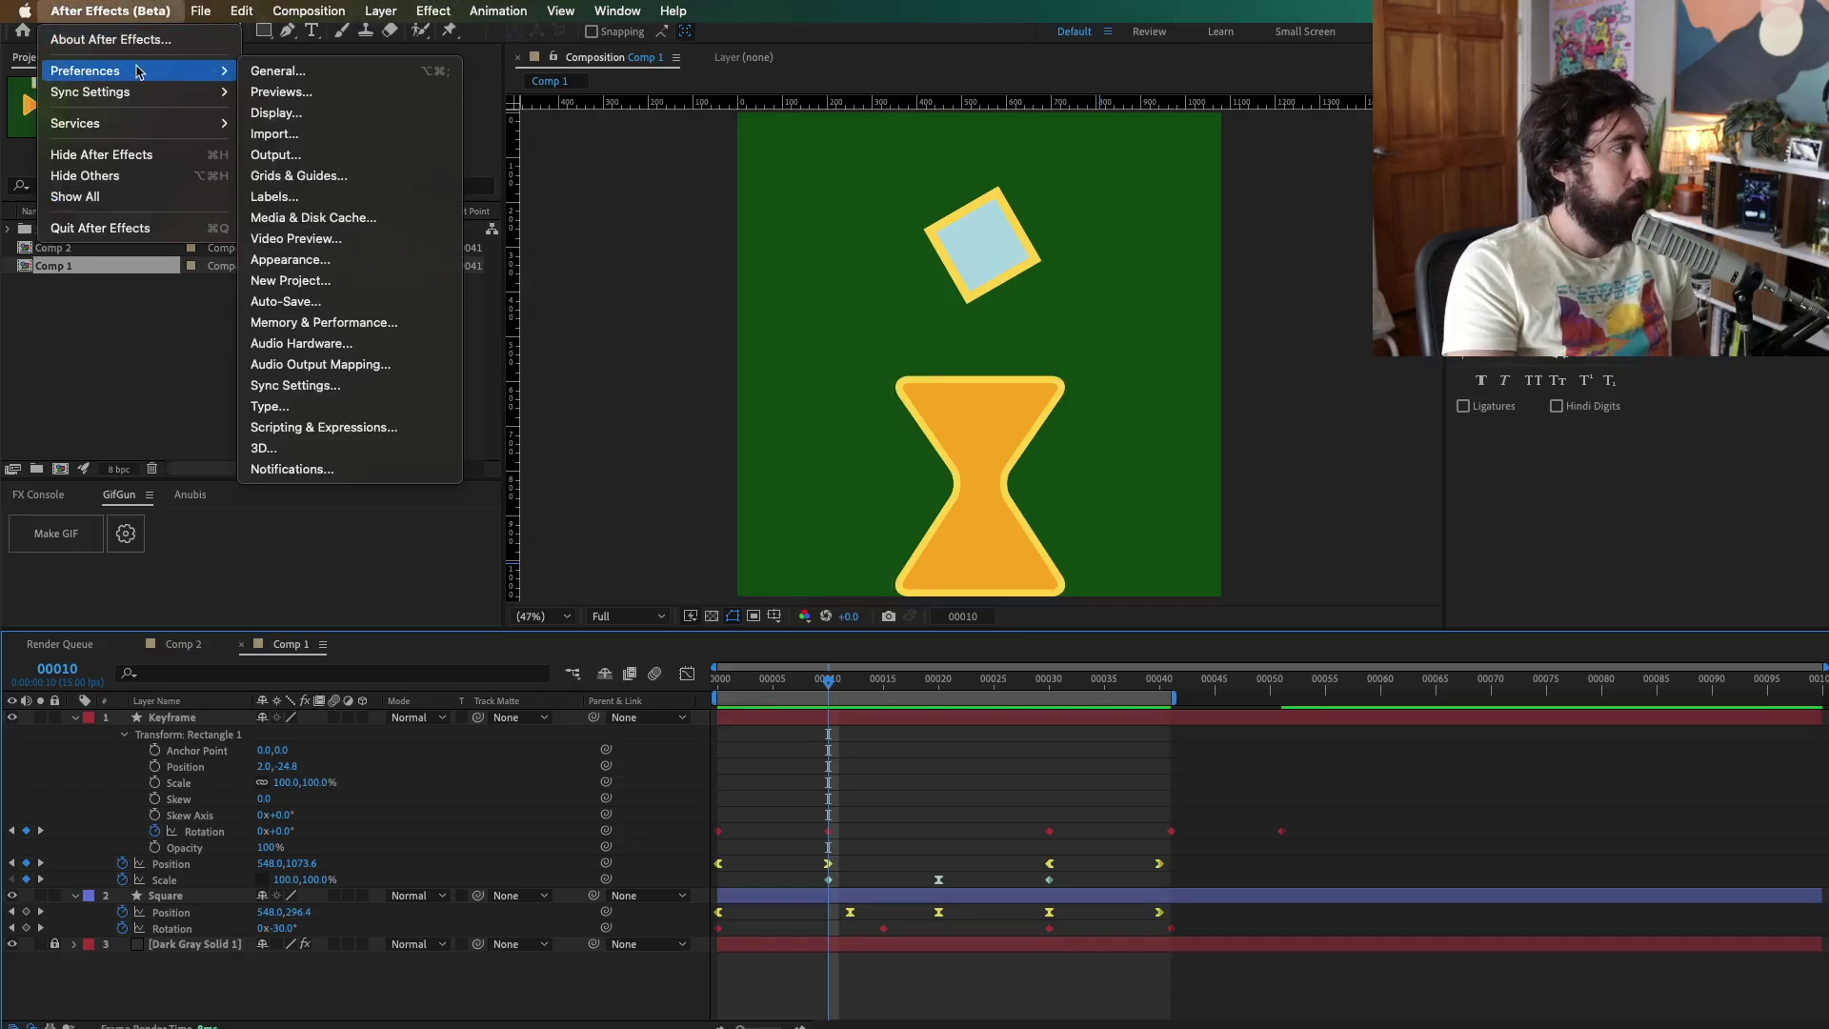
pyautogui.click(344, 197)
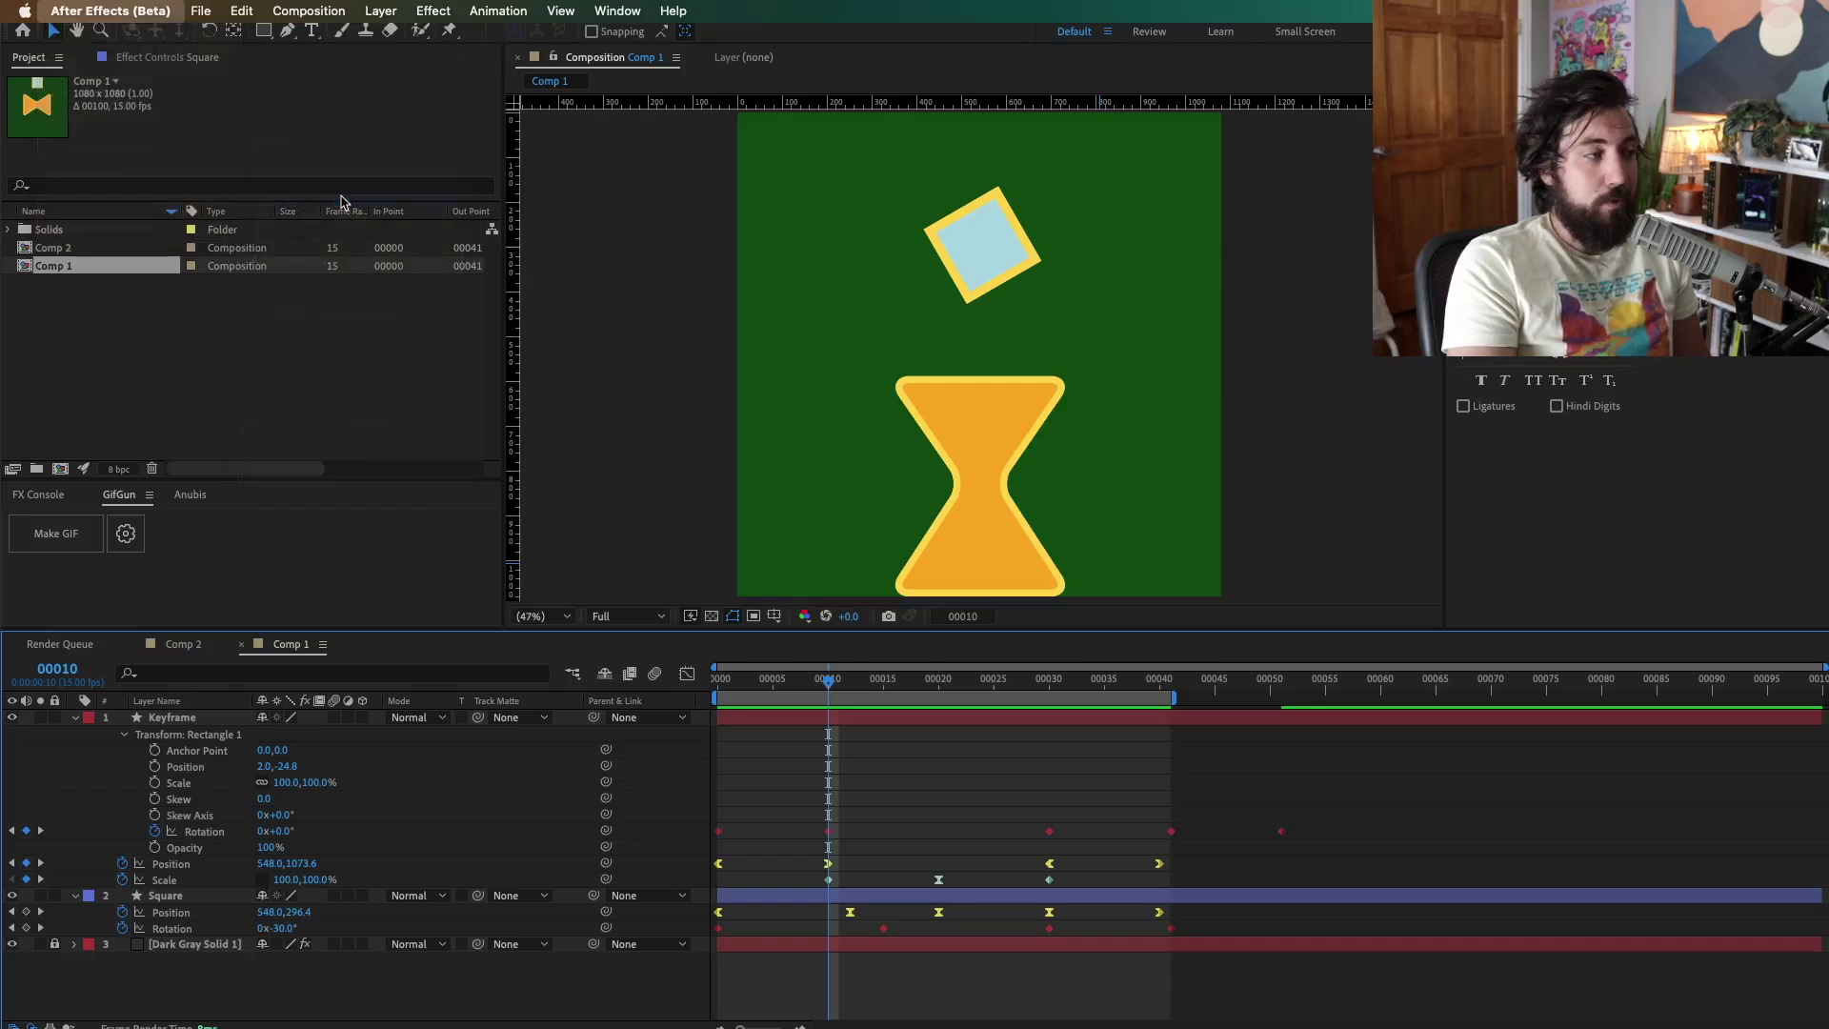
pyautogui.click(922, 533)
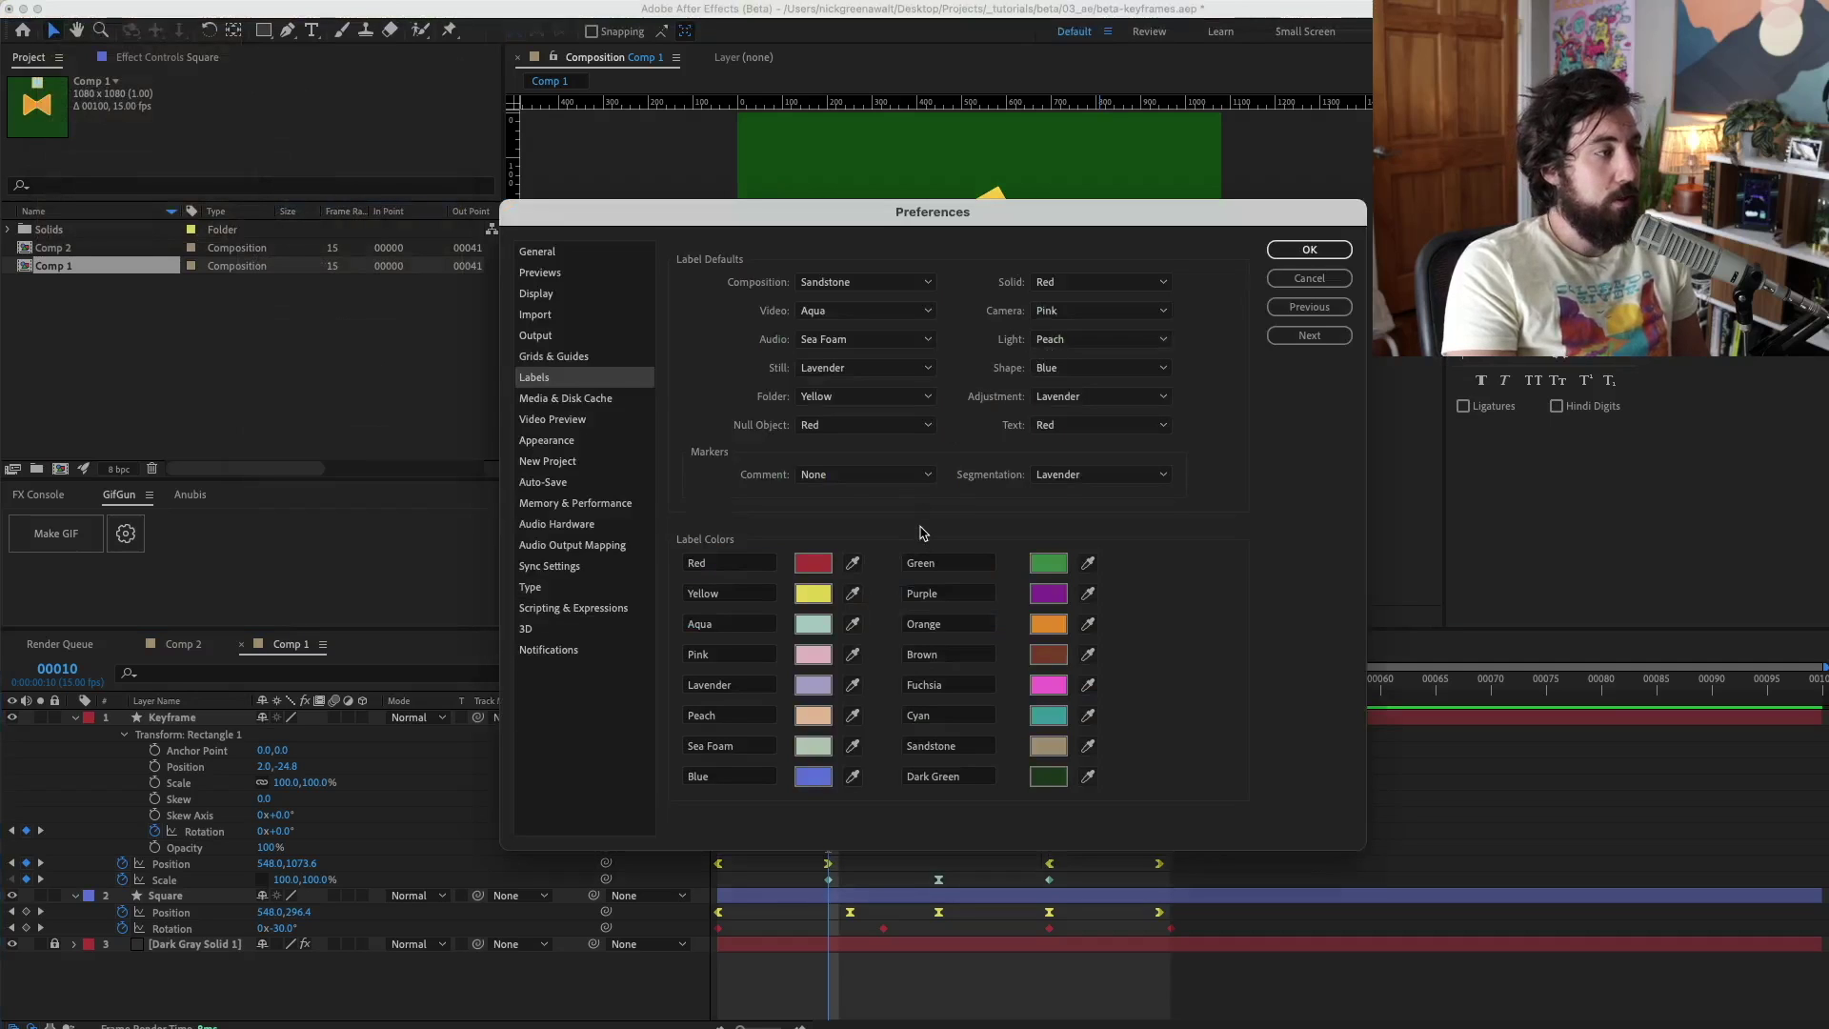
pyautogui.click(983, 563)
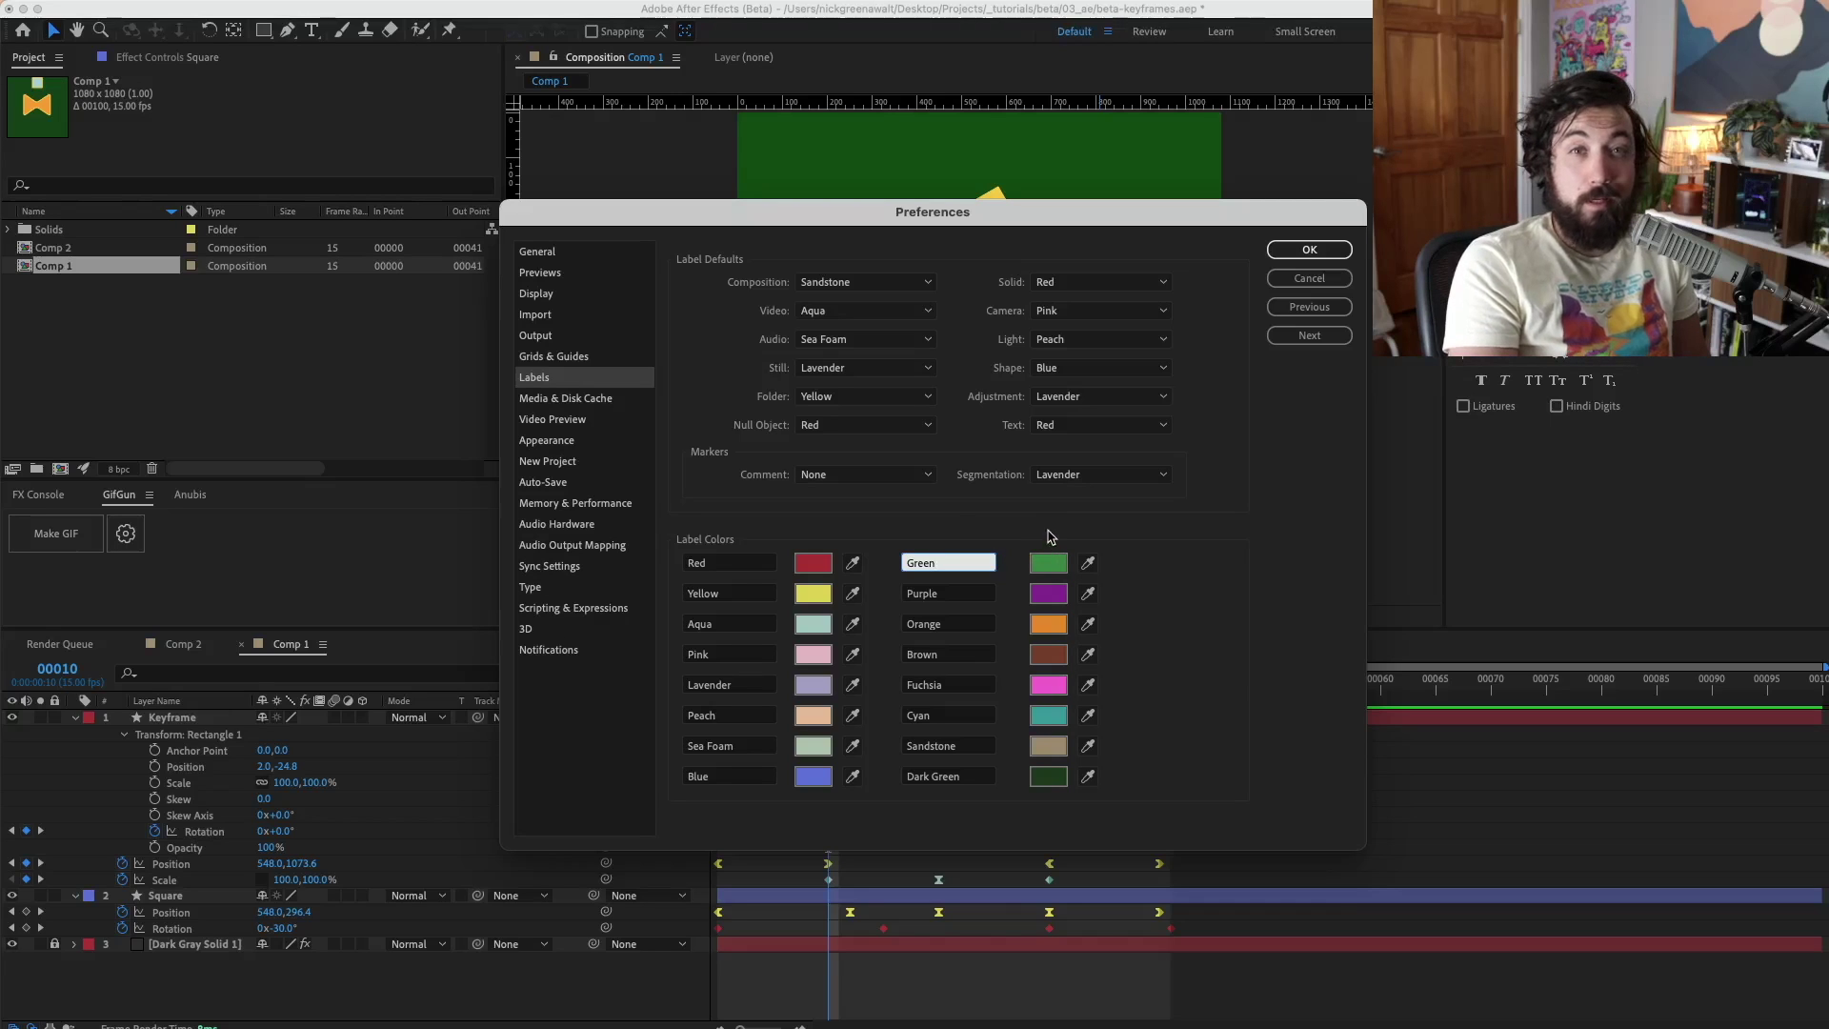
pyautogui.click(1048, 562)
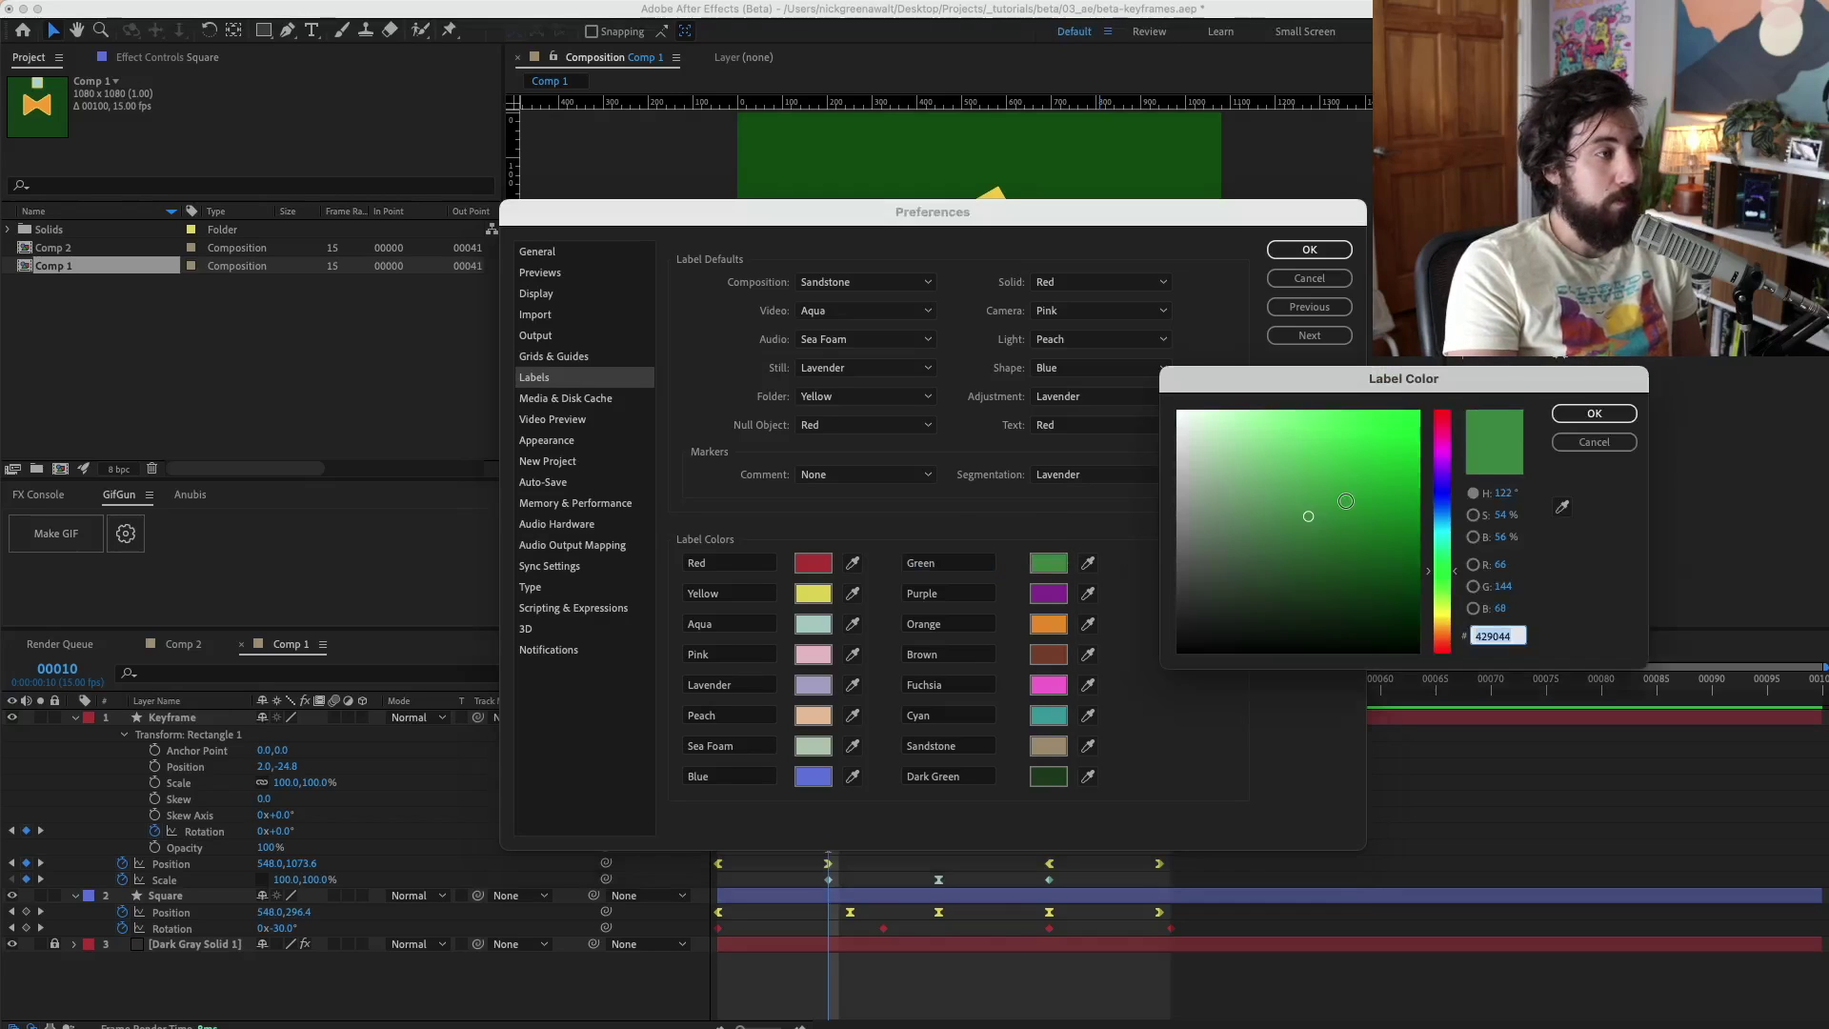
pyautogui.moveTo(1346, 500); pyautogui.dragTo(1419, 412)
pyautogui.click(1583, 416)
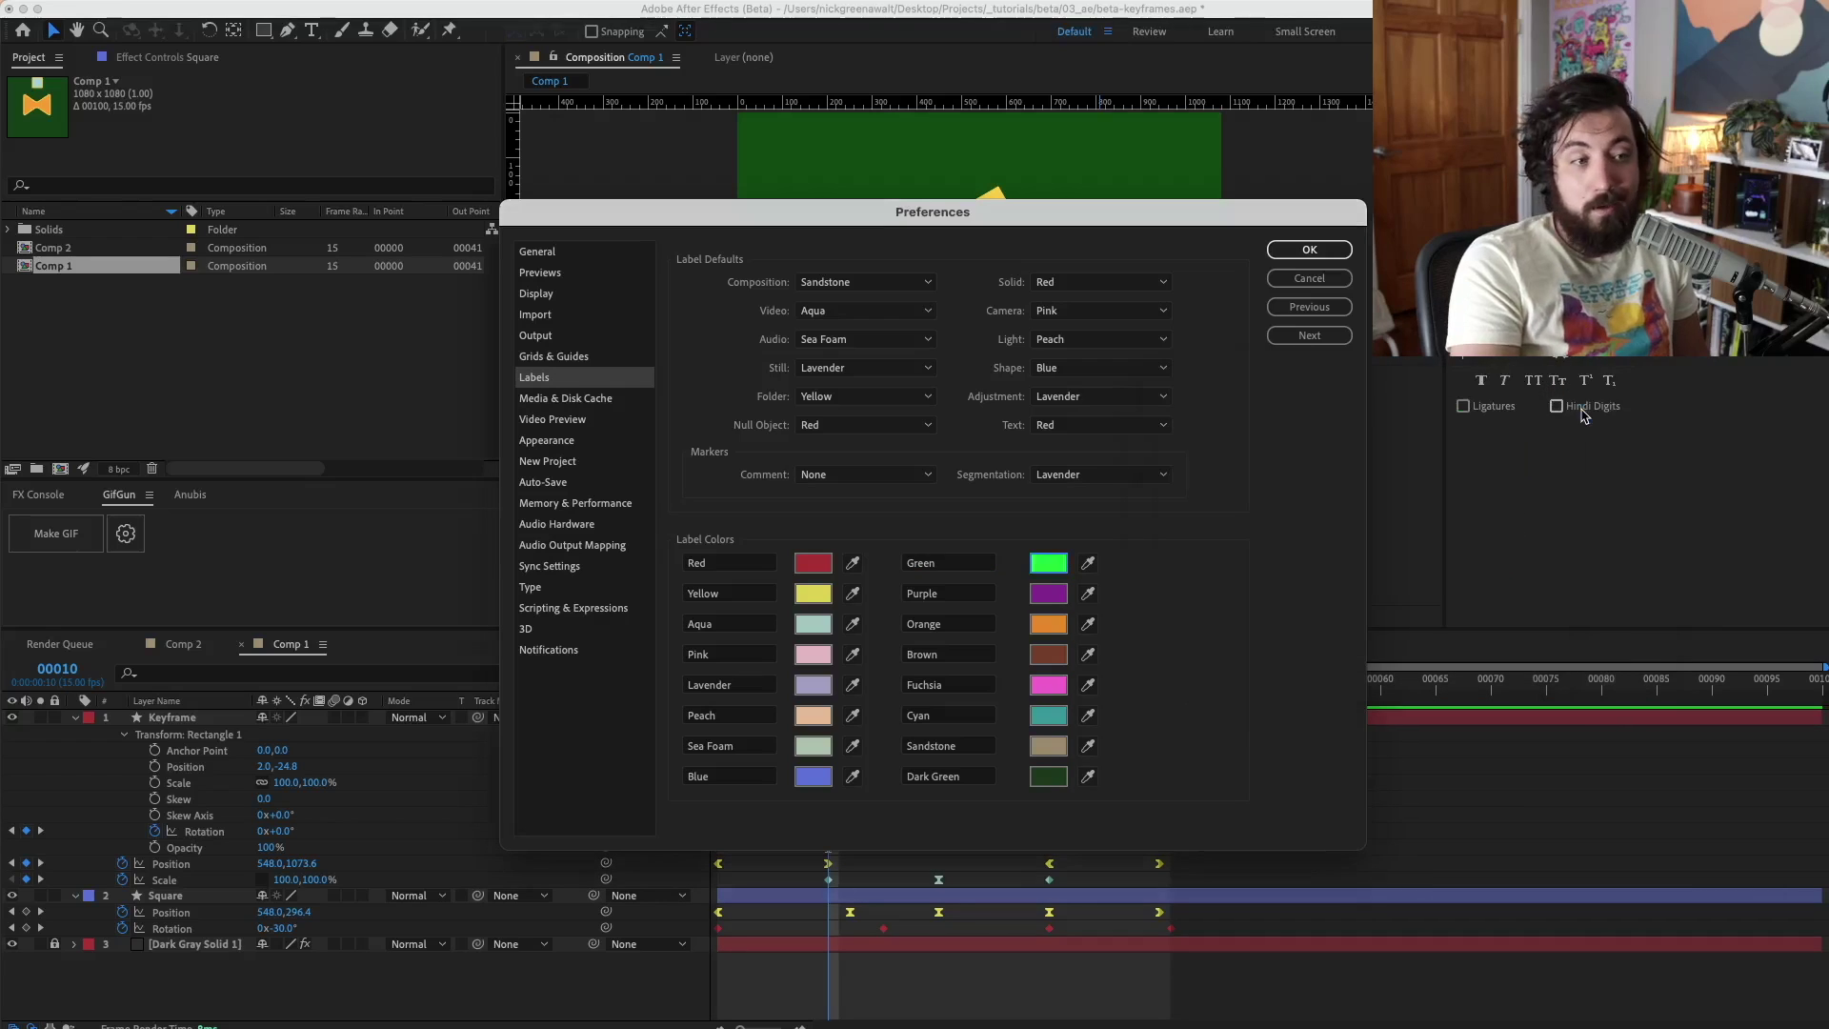
pyautogui.write('neo ')
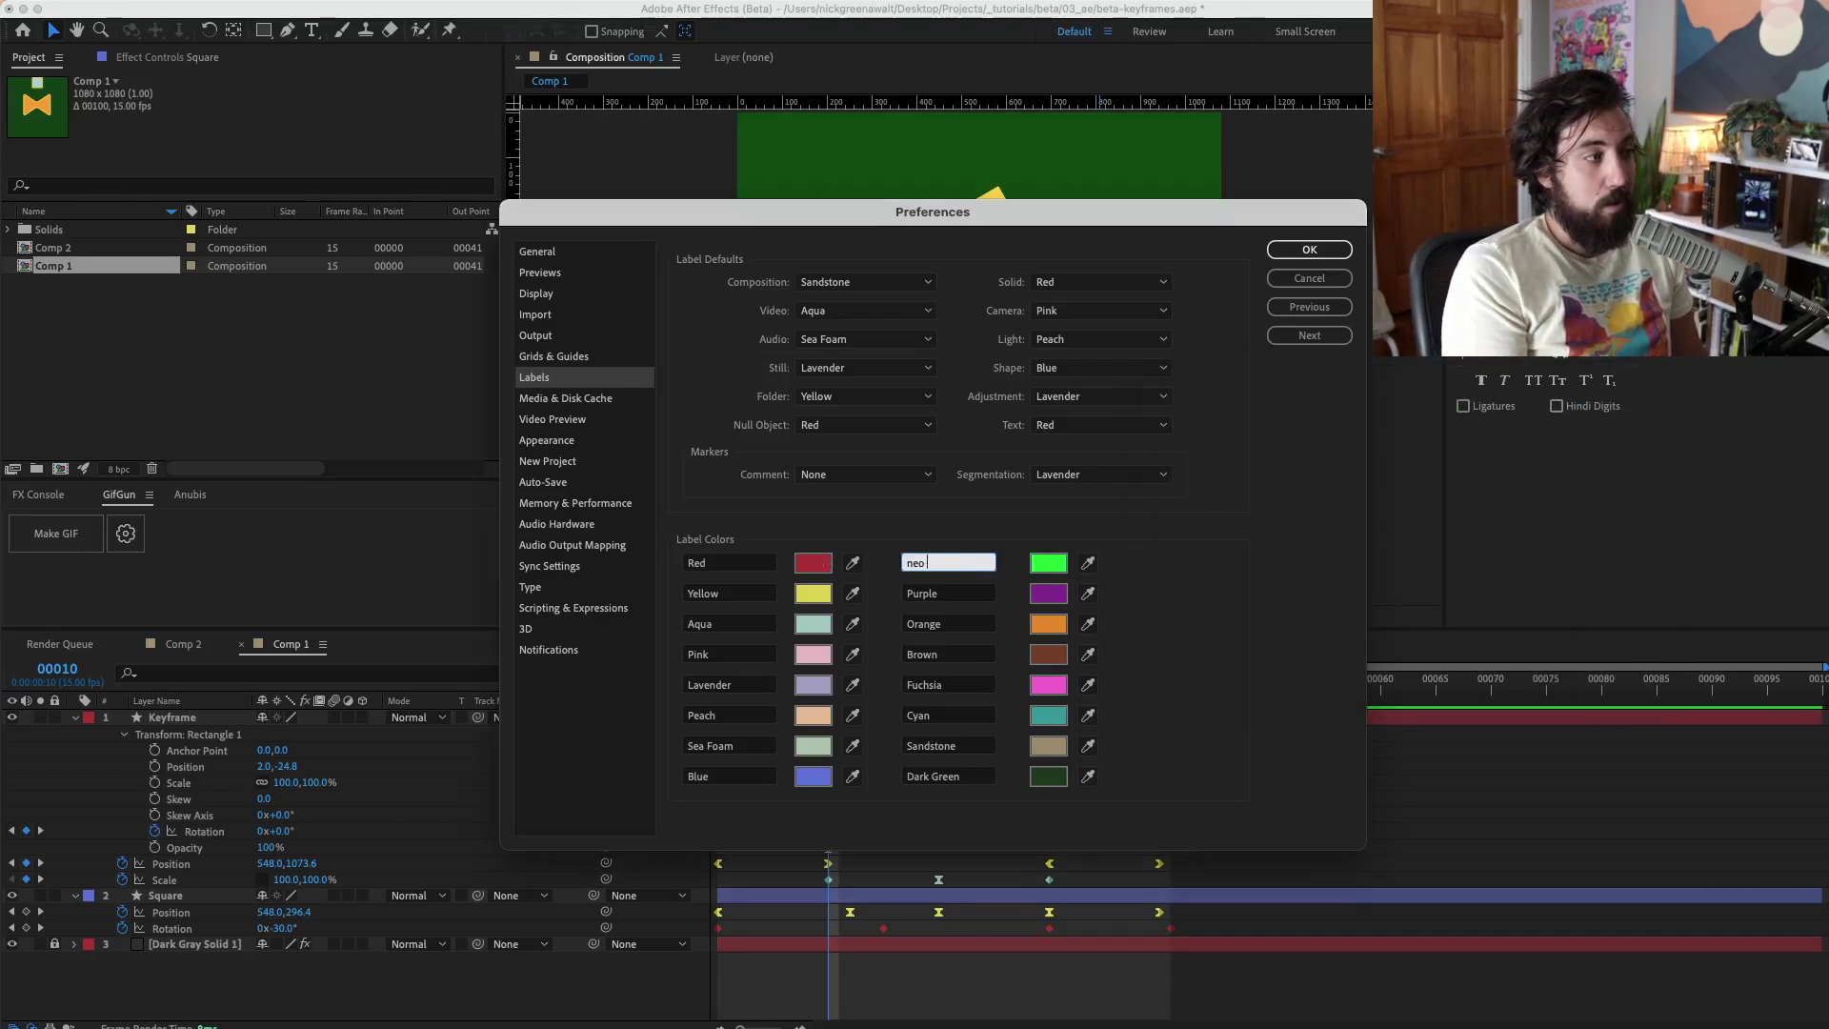
pyautogui.write('green like in the matrix')
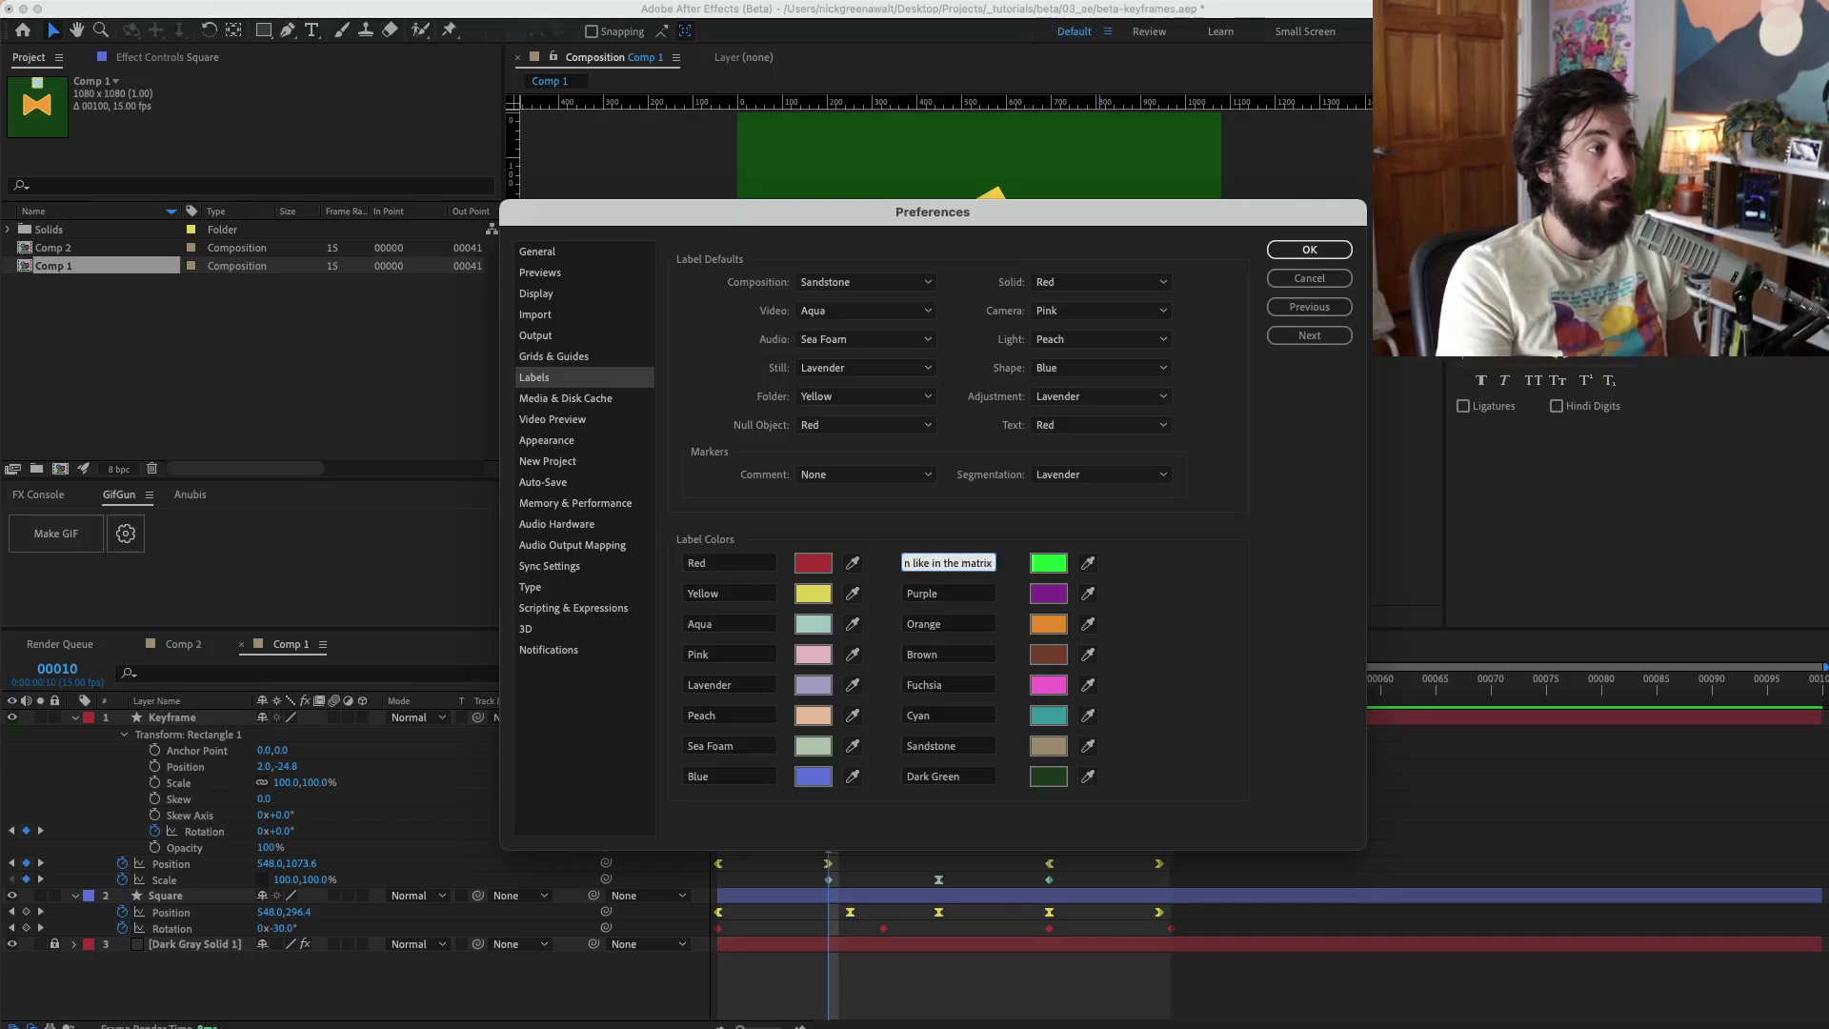
pyautogui.click(1328, 246)
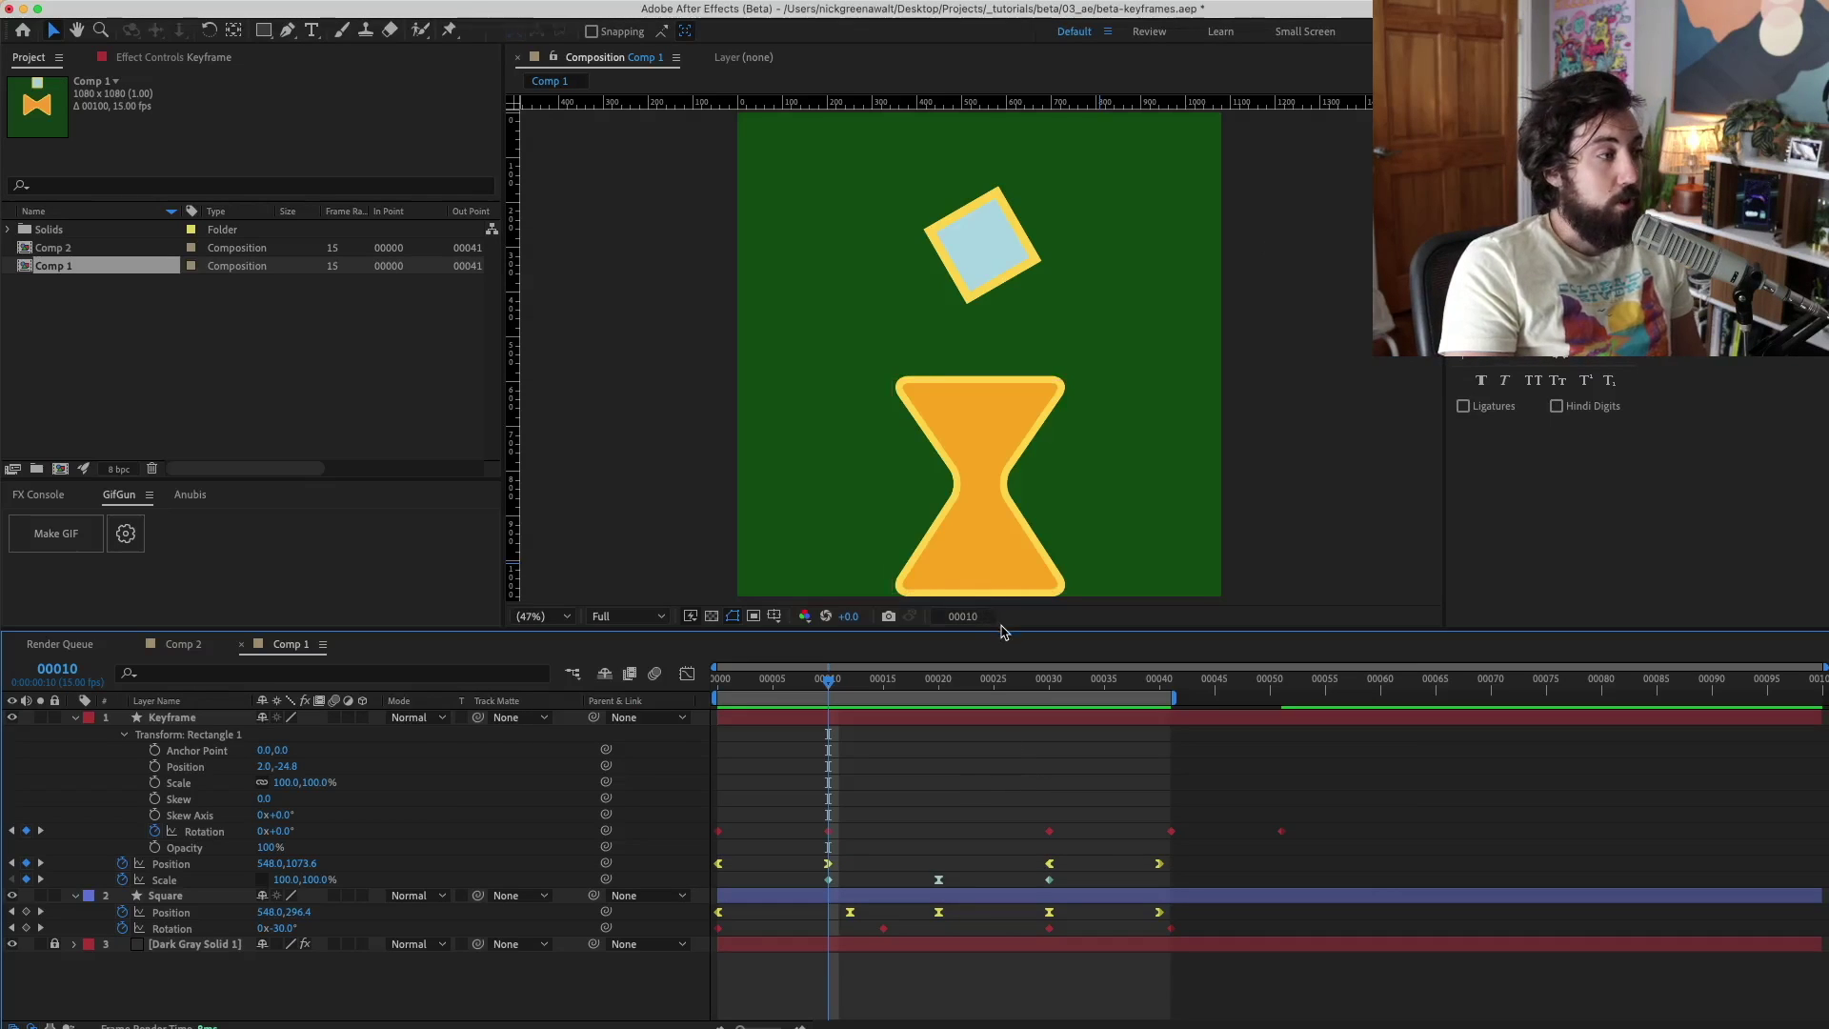
# Step: Enlarge the timeline and label the selected Scale keyframes 'neo green like in the matrix', then deselect
pyautogui.moveTo(1005, 628); pyautogui.dragTo(1005, 357)
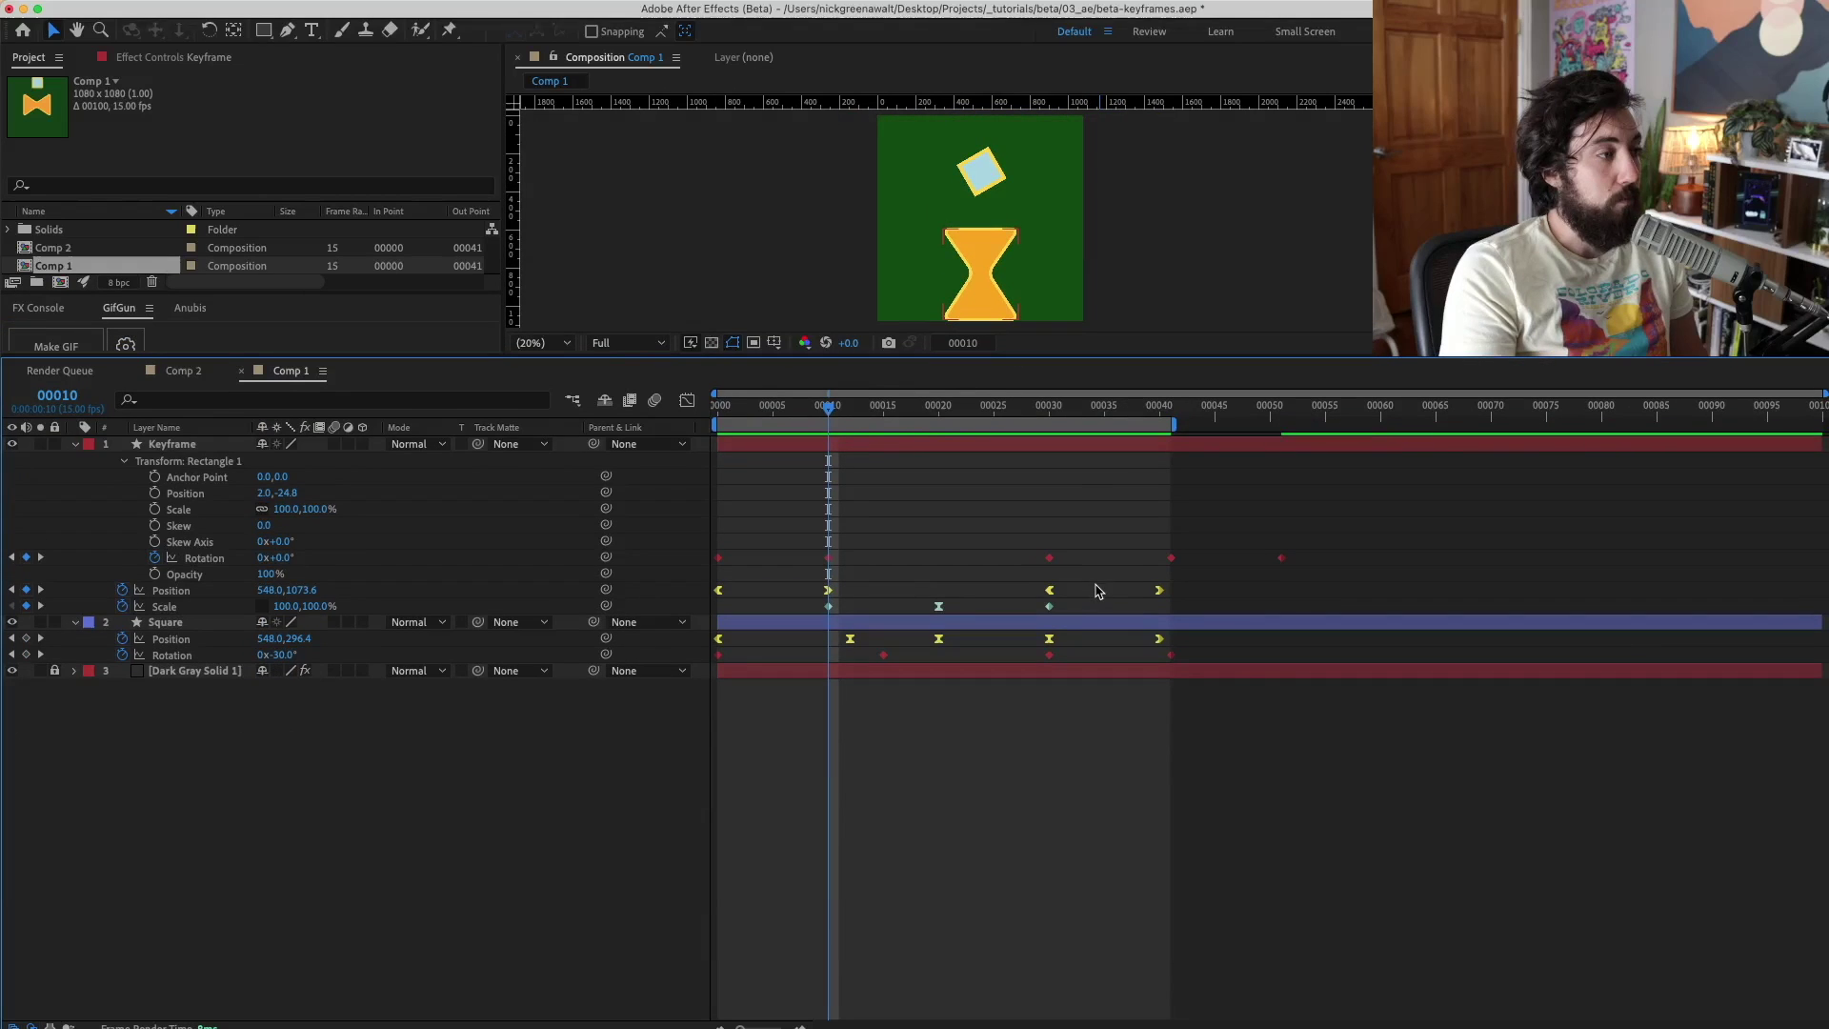
pyautogui.rightClick(828, 608)
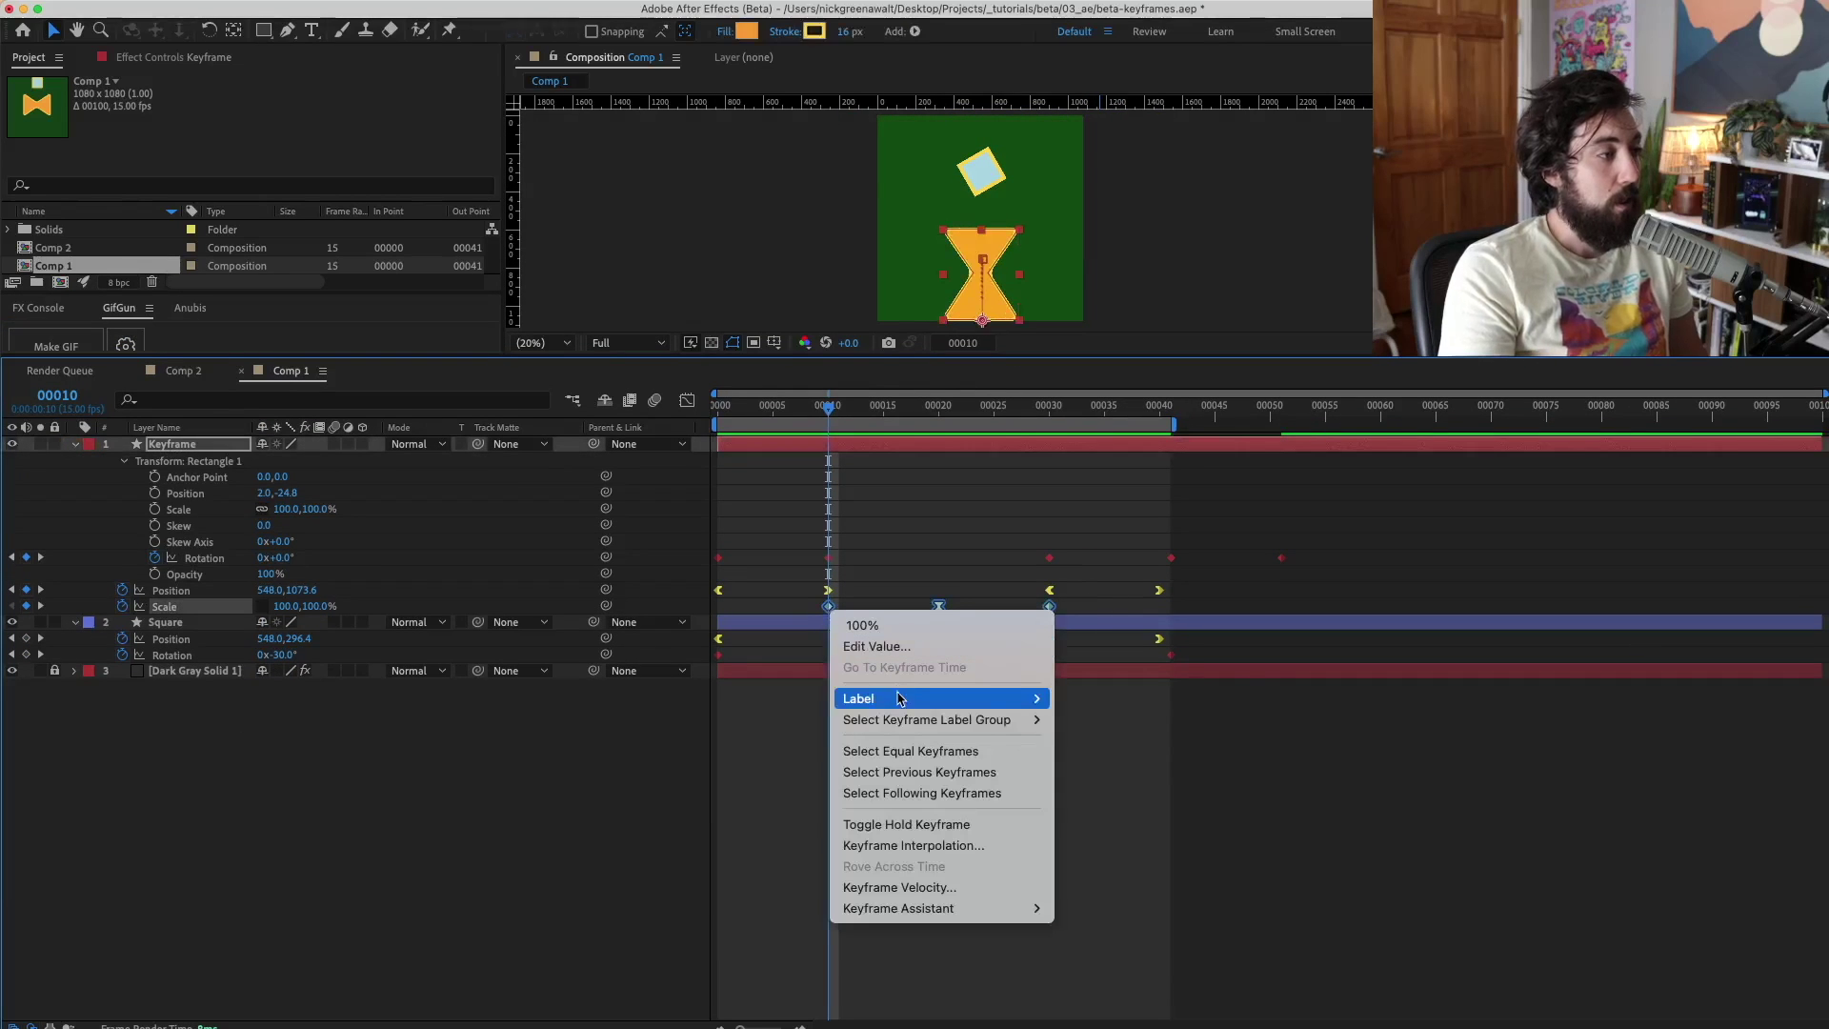
pyautogui.moveTo(907, 703)
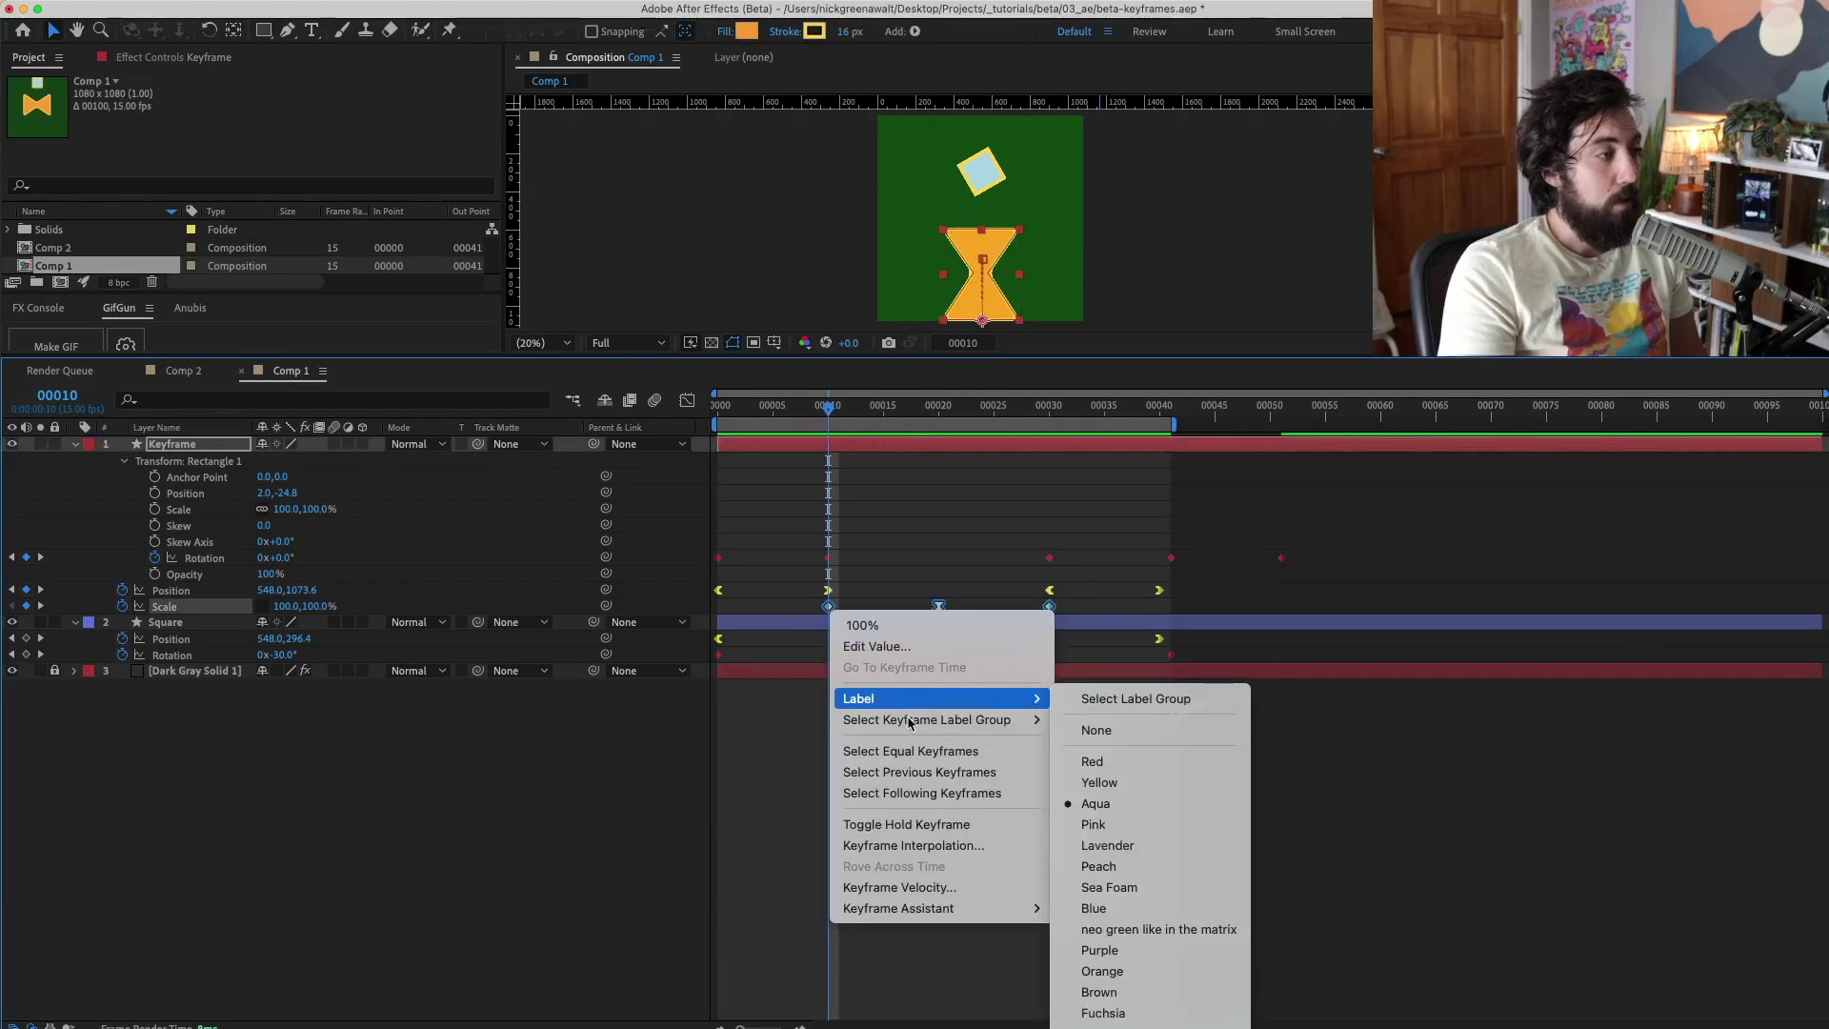
pyautogui.click(1157, 928)
pyautogui.click(979, 522)
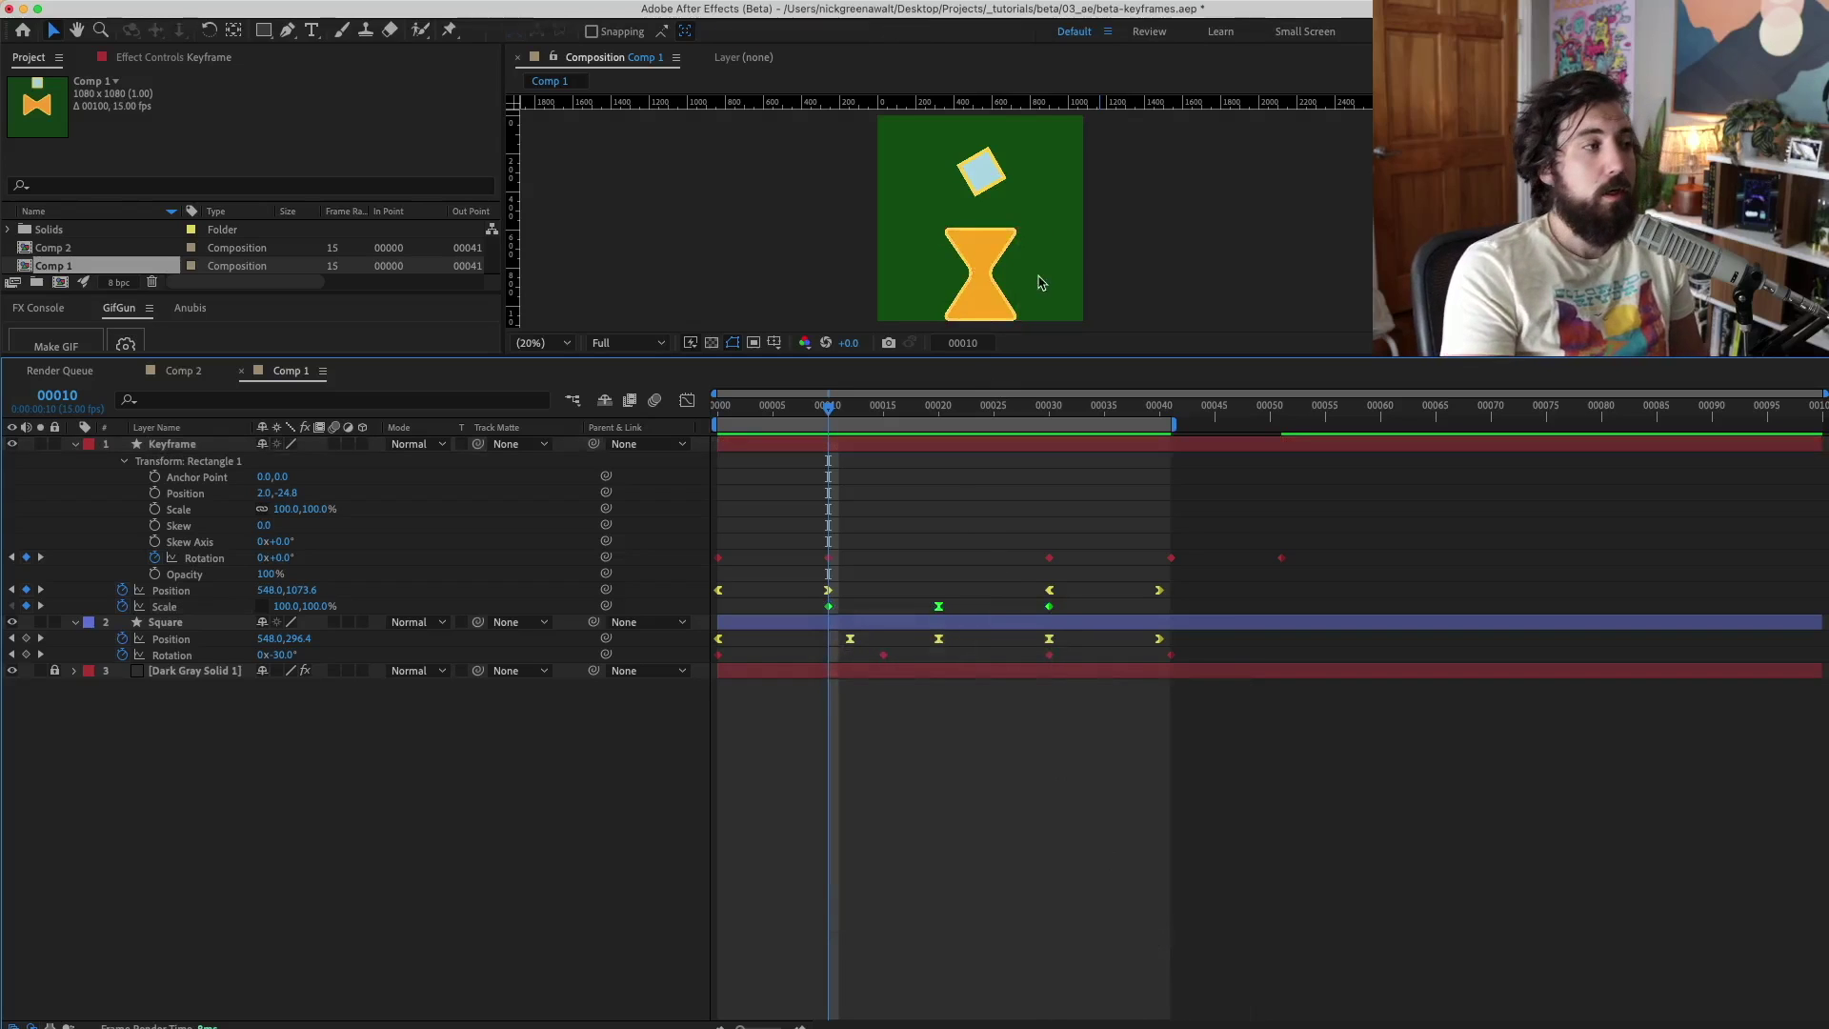
pyautogui.moveTo(1058, 359); pyautogui.dragTo(1050, 445)
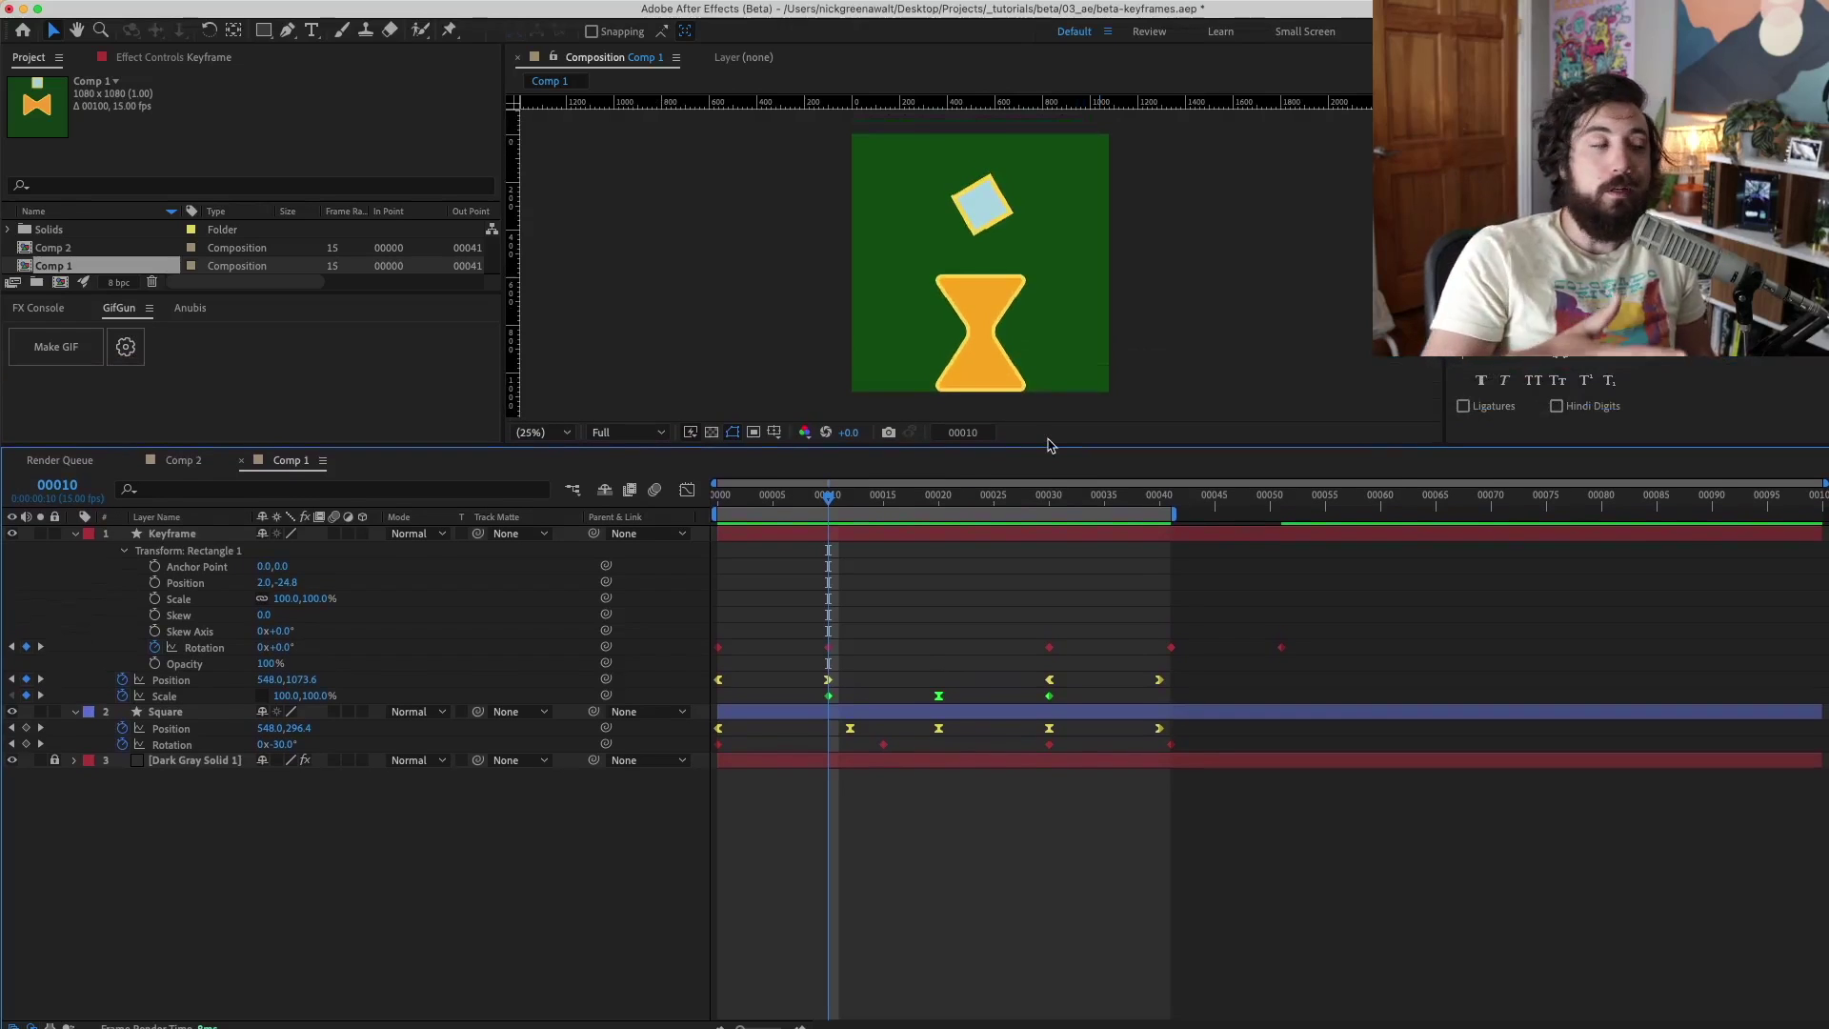